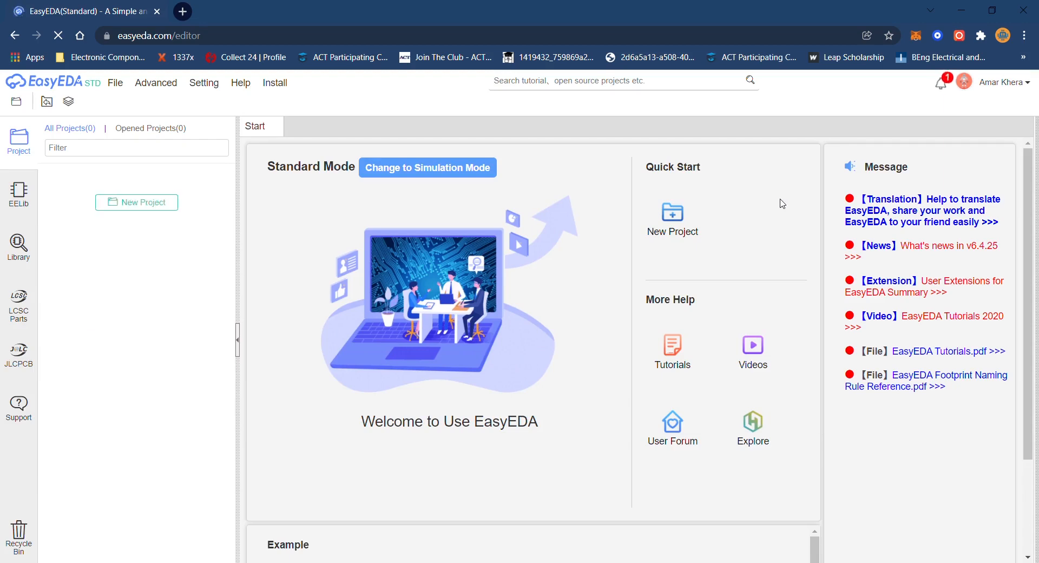
{"action": "left_click", "coordinate": [115, 82]}
{"action": "mouse_move", "coordinate": [138, 100]}
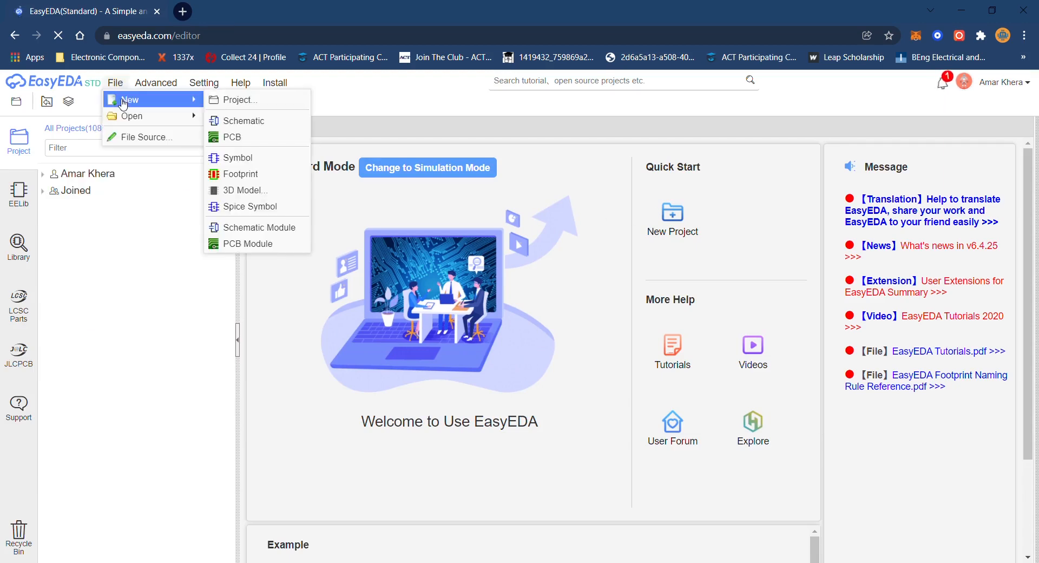
{"action": "left_click", "coordinate": [228, 101]}
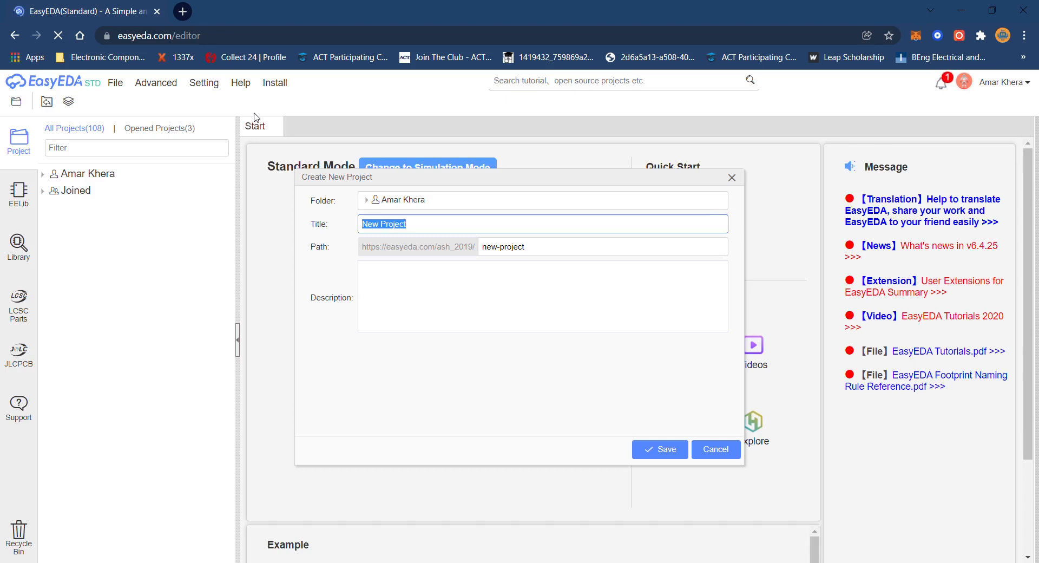
{"action": "left_click", "coordinate": [718, 450]}
{"action": "left_click", "coordinate": [107, 127]}
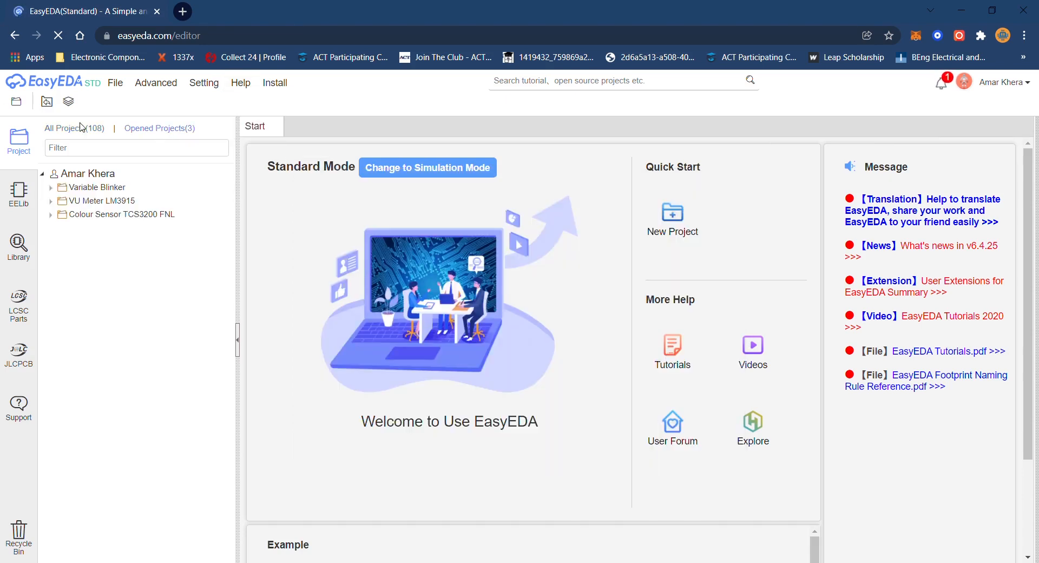
Step: Create a new project titled "VARIABLE BLINKER FNL" in the default folder
{"action": "left_click", "coordinate": [116, 82]}
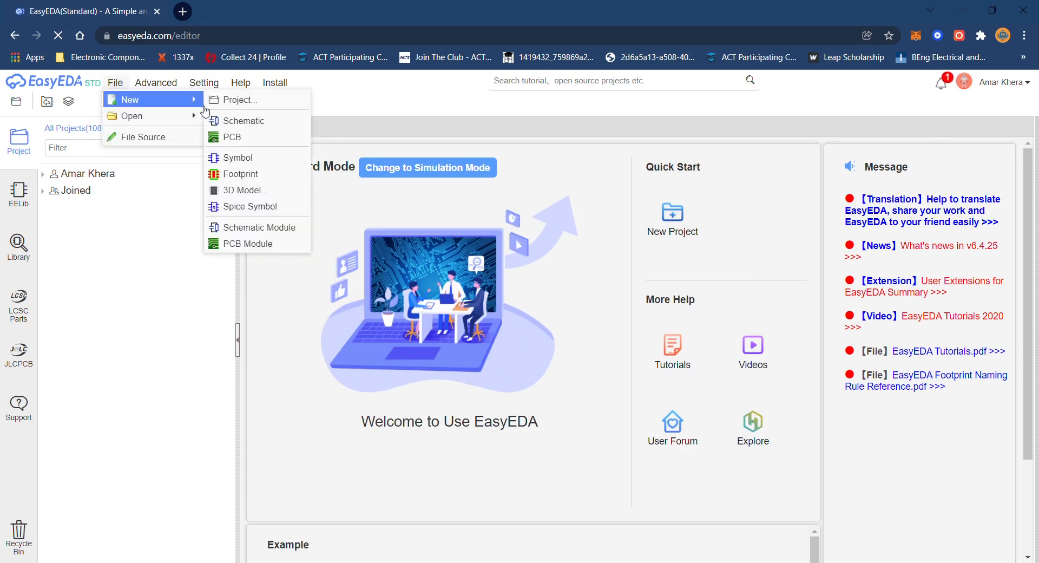
{"action": "left_click", "coordinate": [230, 101]}
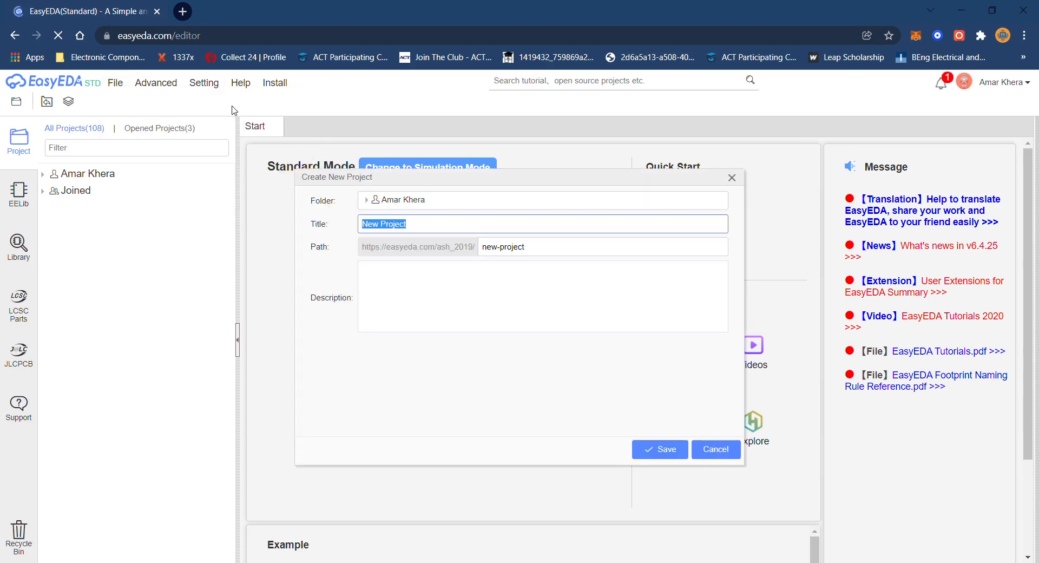
{"action": "type", "text": "v"}
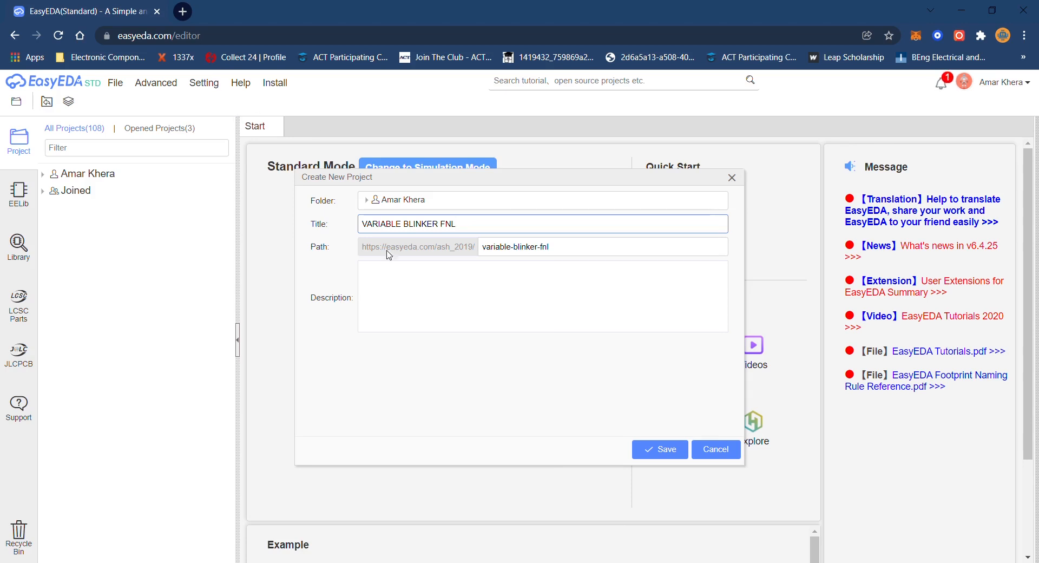
{"action": "left_click", "coordinate": [669, 452]}
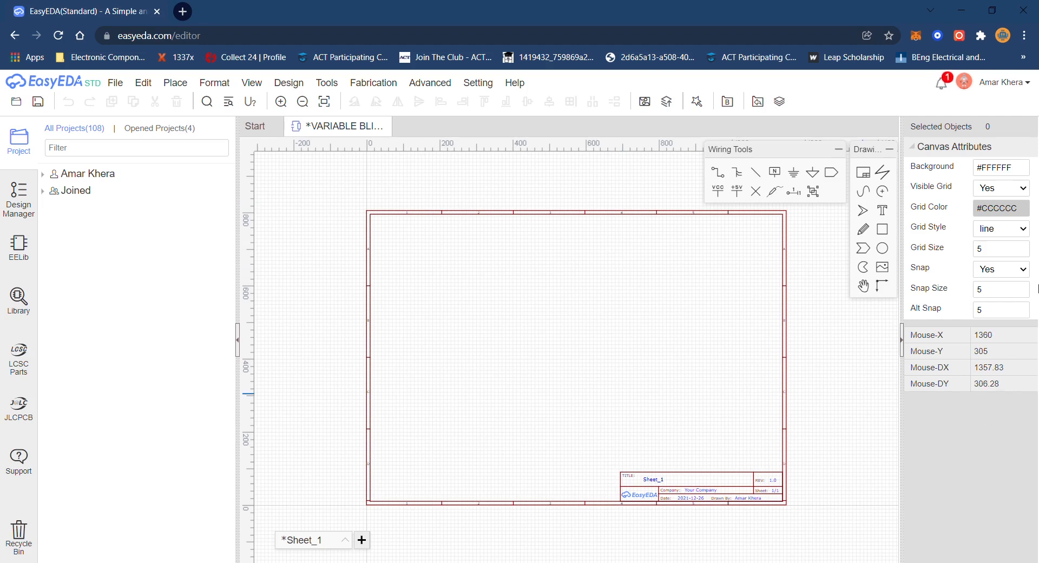
Step: Place a text label reading "REQUIRED COMPONENTS" inside the upper-left corner of the schematic sheet's frame
{"action": "left_click", "coordinate": [880, 213]}
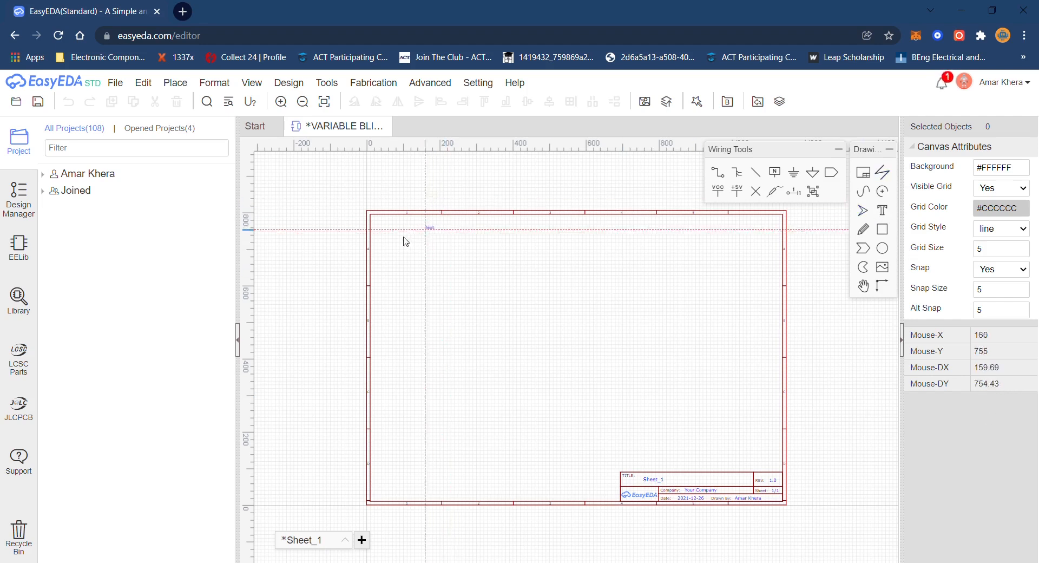
{"action": "left_click", "coordinate": [381, 230]}
{"action": "key", "text": "Escape"}
{"action": "scroll", "coordinate": [383, 230], "scroll_direction": "up", "scroll_amount": 5}
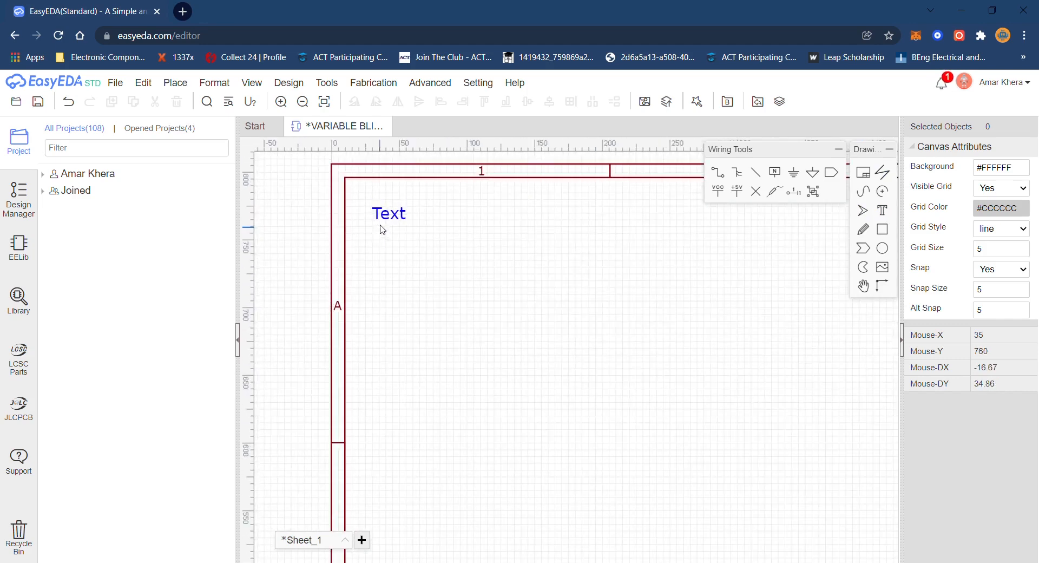
{"action": "double_click", "coordinate": [399, 222]}
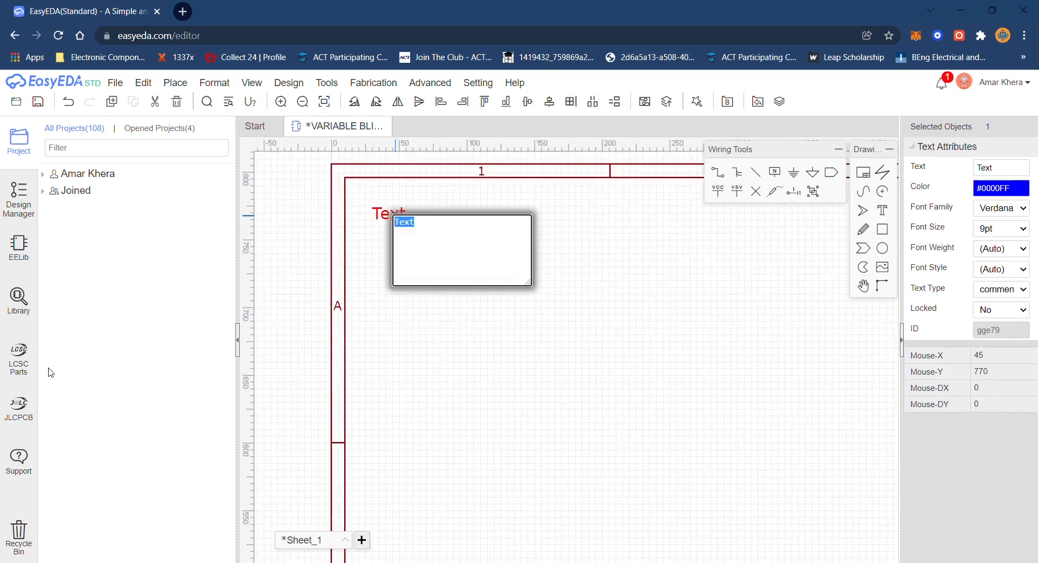
{"action": "type", "text": "REQUIRED COMPON"}
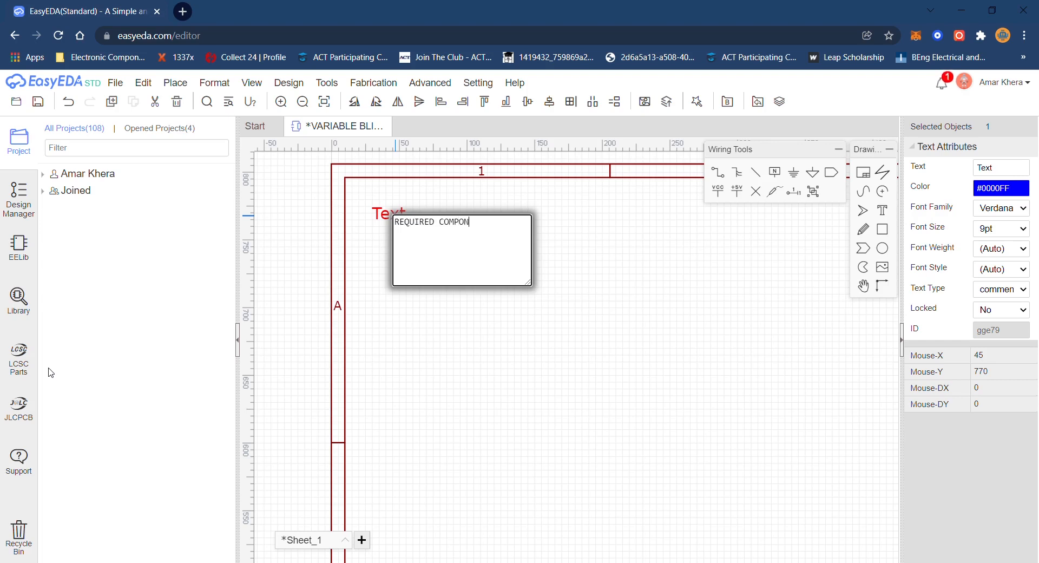
{"action": "type", "text": "ENTS"}
{"action": "left_click", "coordinate": [51, 372]}
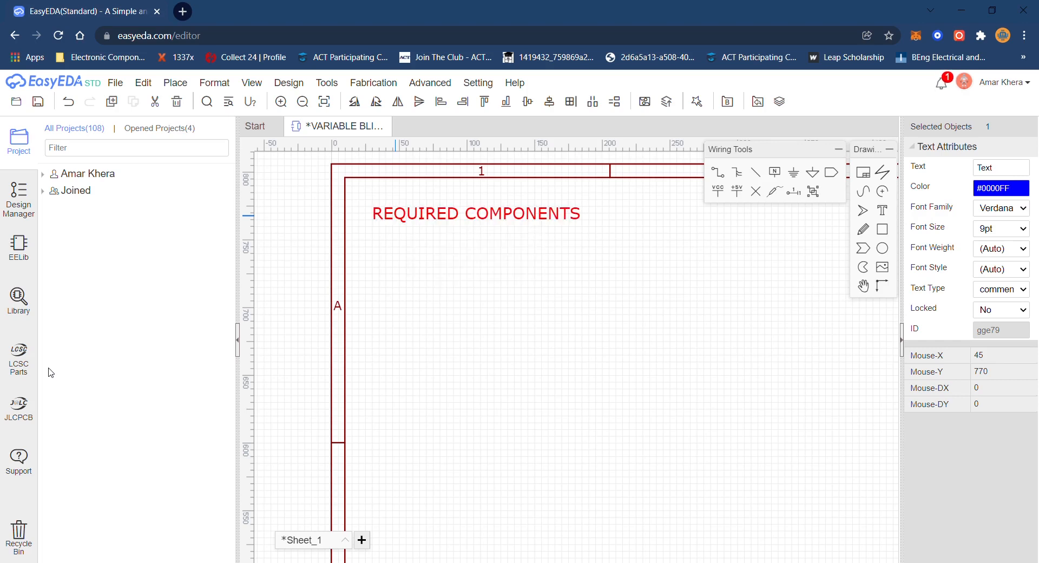
Step: Open the LCSC parts website and search it for "NE555DR"
{"action": "left_click", "coordinate": [18, 358]}
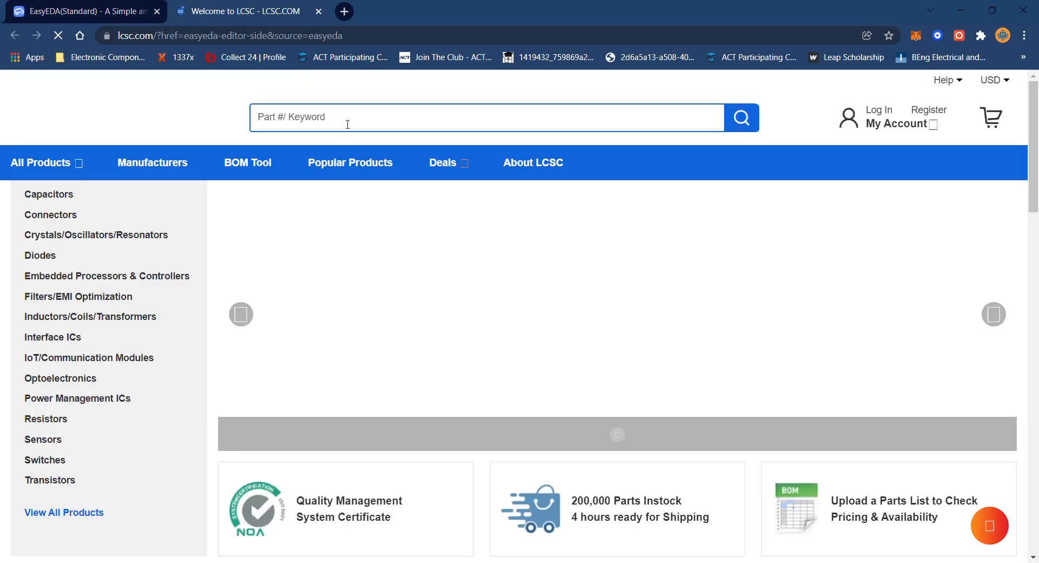
{"action": "left_click", "coordinate": [325, 124]}
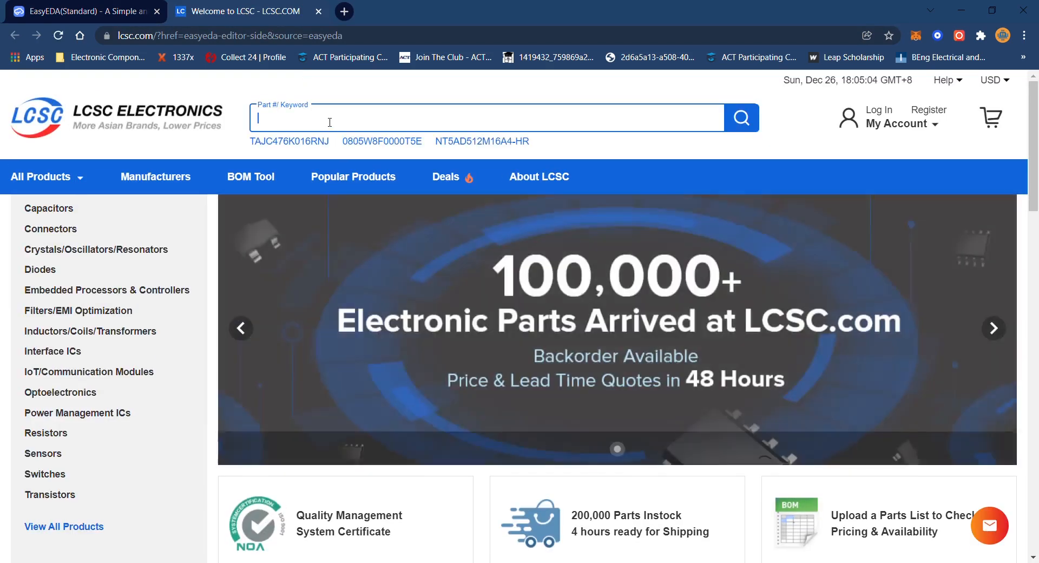
{"action": "type", "text": "NE555DR"}
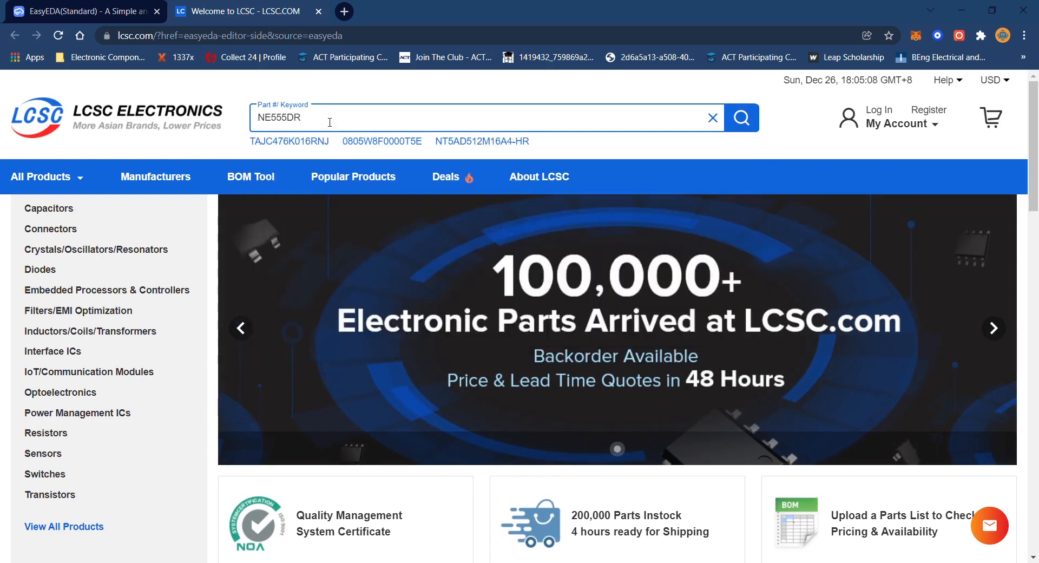
{"action": "key", "text": "Return"}
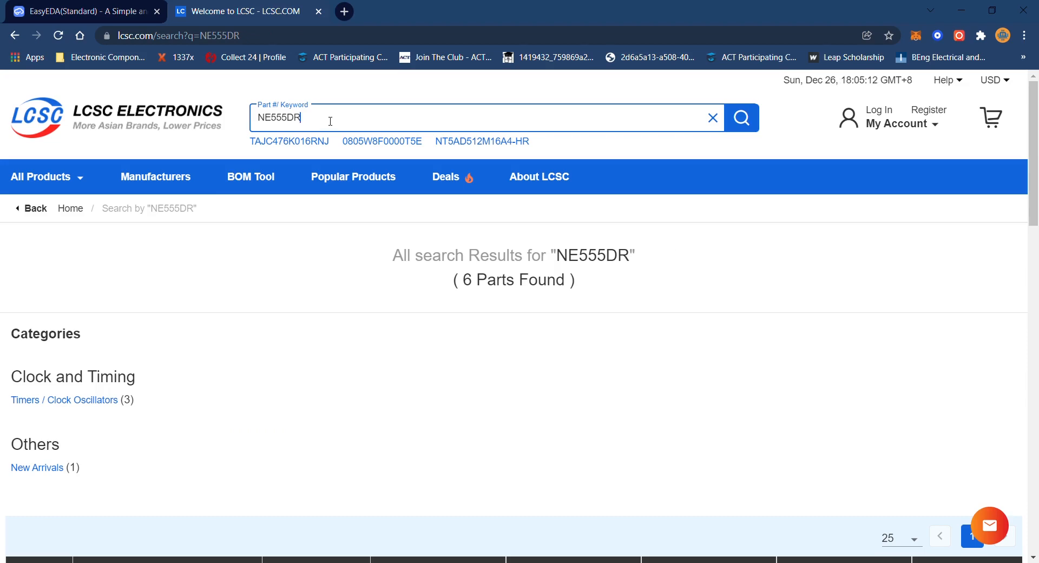
Step: Copy the part number of the Texas Instruments NE555DR from the LCSC search results
{"action": "scroll", "coordinate": [390, 400], "scroll_direction": "down", "scroll_amount": 15}
{"action": "scroll", "coordinate": [391, 399], "scroll_direction": "up", "scroll_amount": 7}
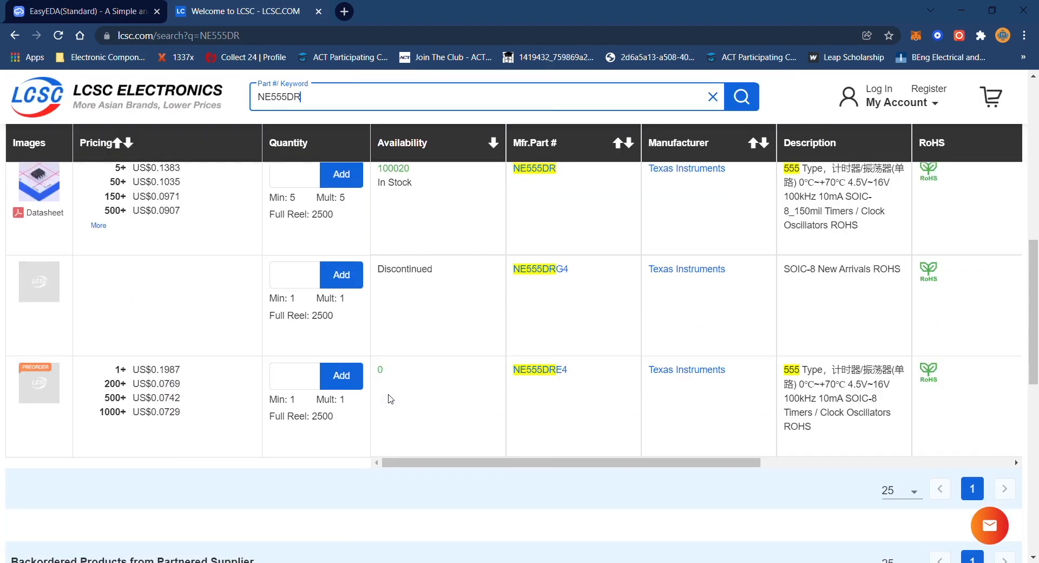
{"action": "scroll", "coordinate": [391, 399], "scroll_direction": "up", "scroll_amount": 3}
{"action": "mouse_move", "coordinate": [31, 367]}
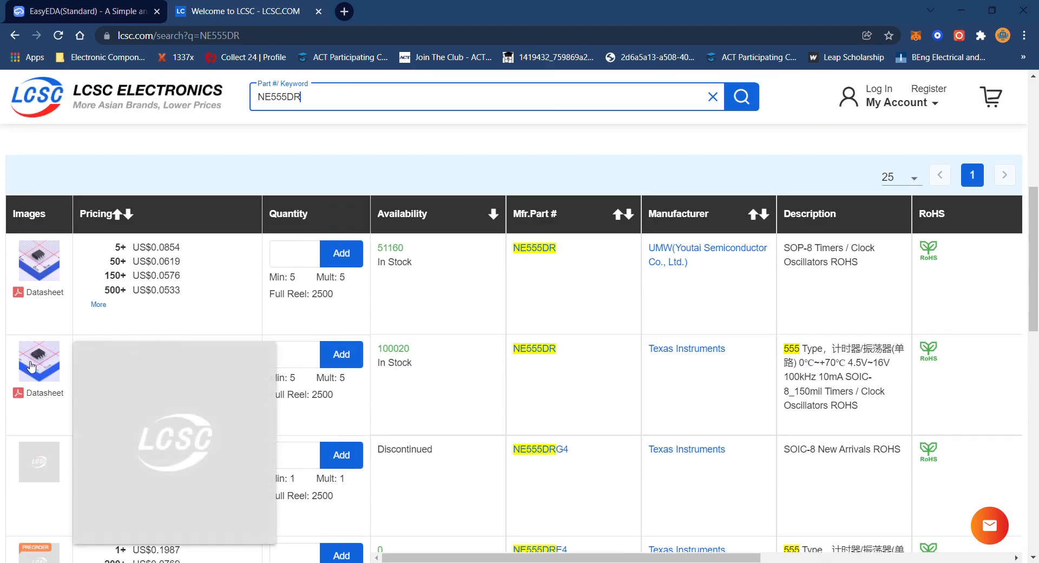
{"action": "left_click_drag", "start_coordinate": [568, 355], "coordinate": [515, 351]}
{"action": "key", "text": "ctrl+c"}
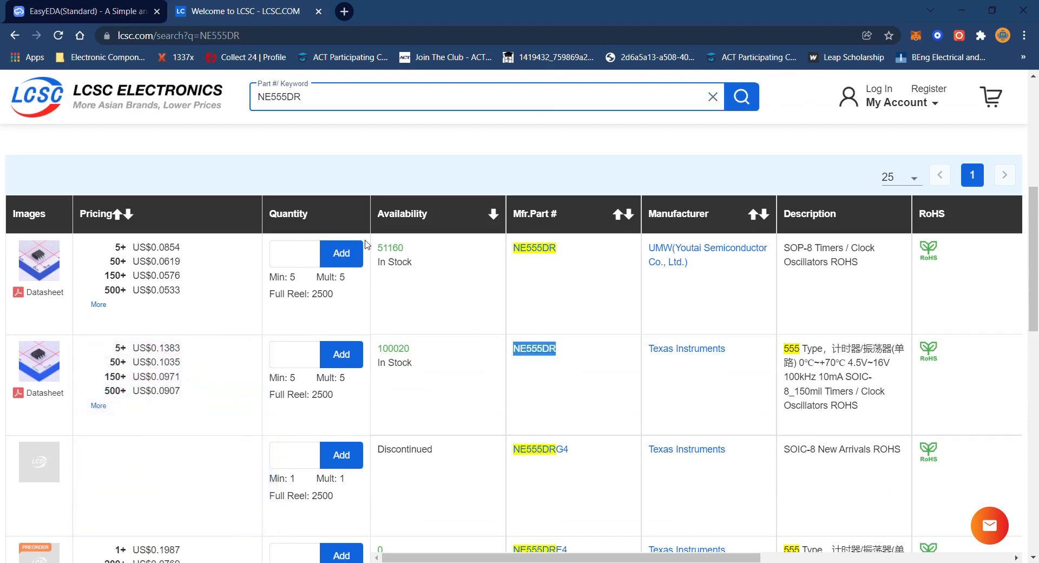
Step: Switch back to EasyEDA and search the component library's LCSC class for the copied part number NE555DR
{"action": "key", "text": "ctrl+Tab"}
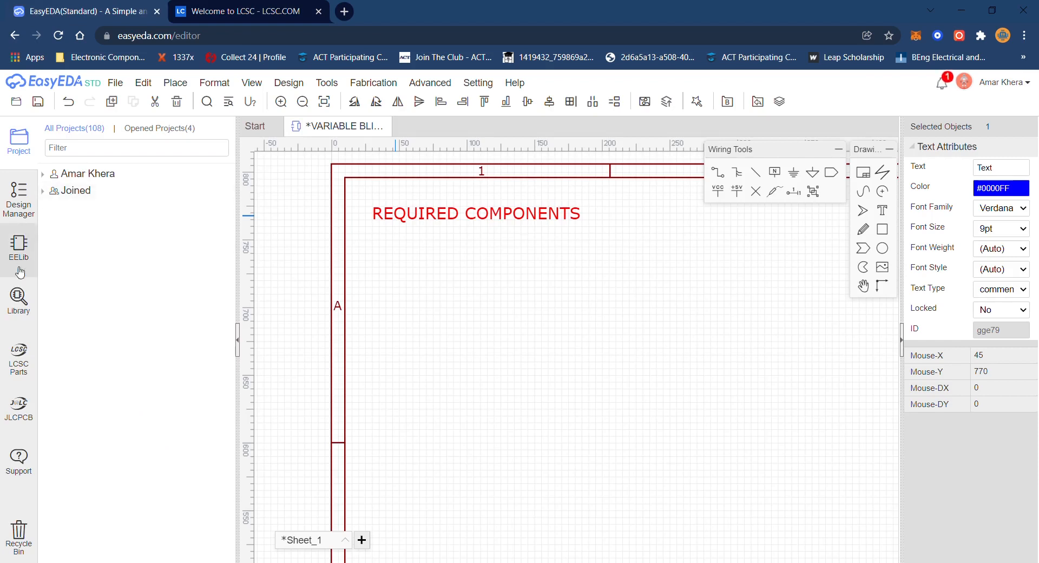
{"action": "left_click", "coordinate": [12, 298]}
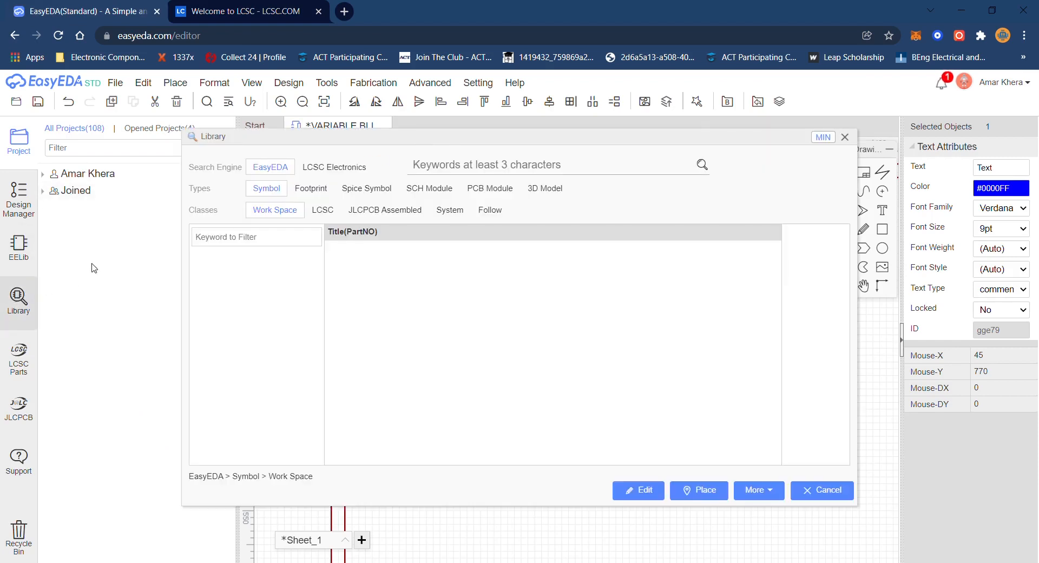
{"action": "left_click", "coordinate": [442, 169]}
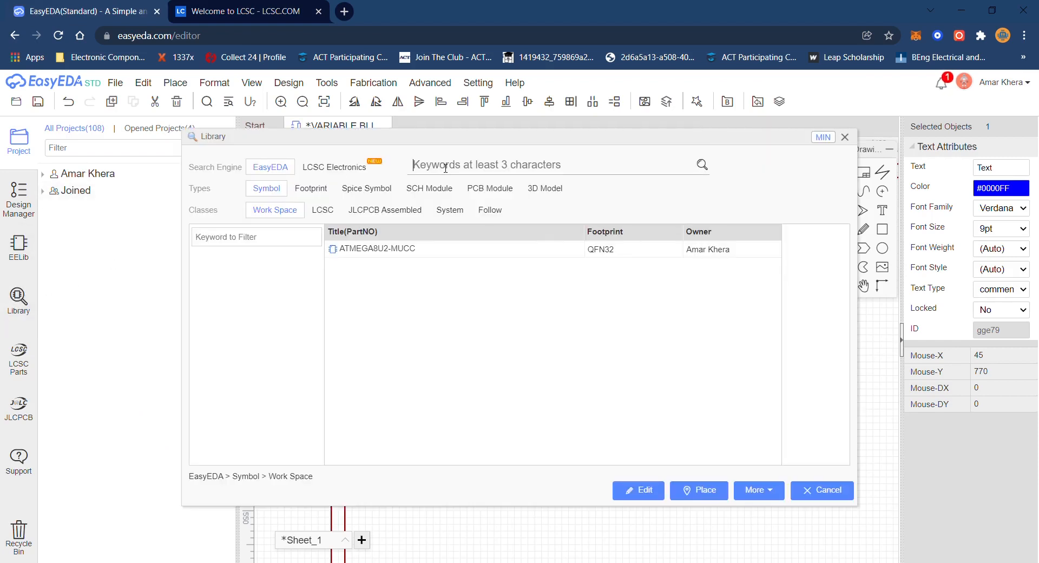
{"action": "key", "text": "ctrl+v"}
{"action": "key", "text": "Return"}
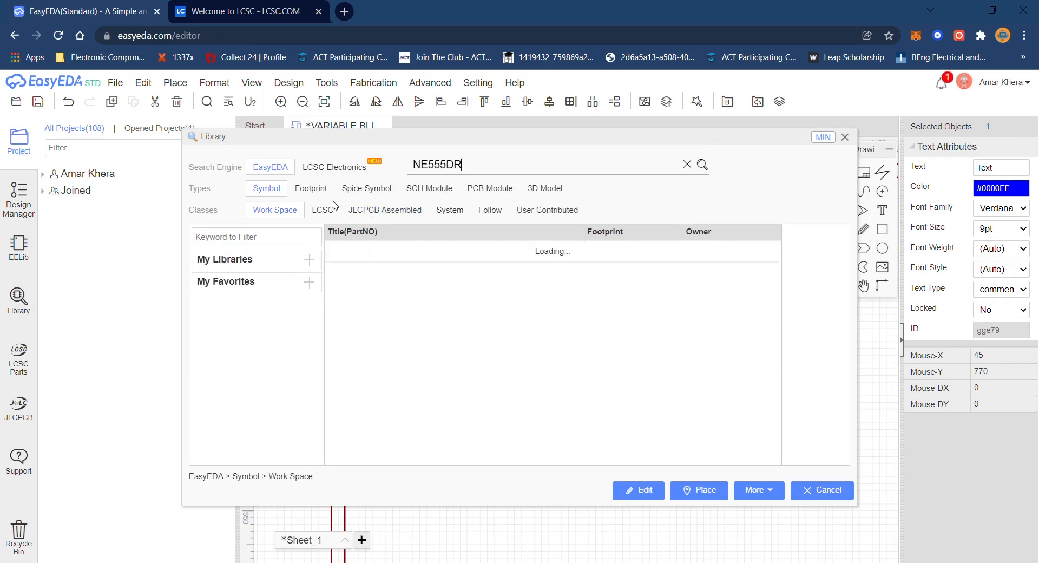
{"action": "left_click", "coordinate": [333, 210]}
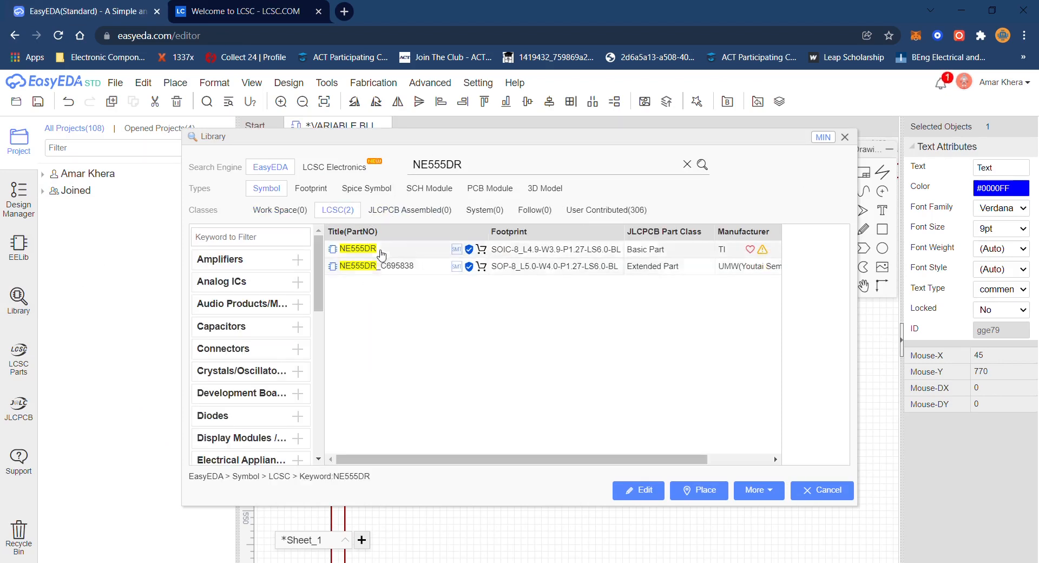
Step: Place the NE555DR_C695838 timer symbol on the sheet just below the REQUIRED COMPONENTS heading
{"action": "left_click", "coordinate": [381, 250]}
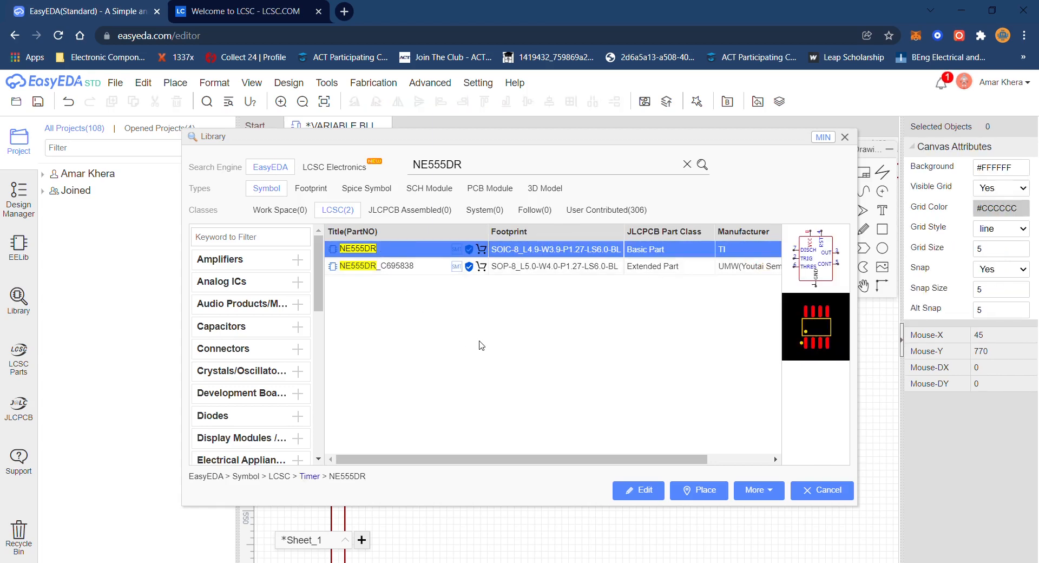
{"action": "left_click", "coordinate": [447, 266]}
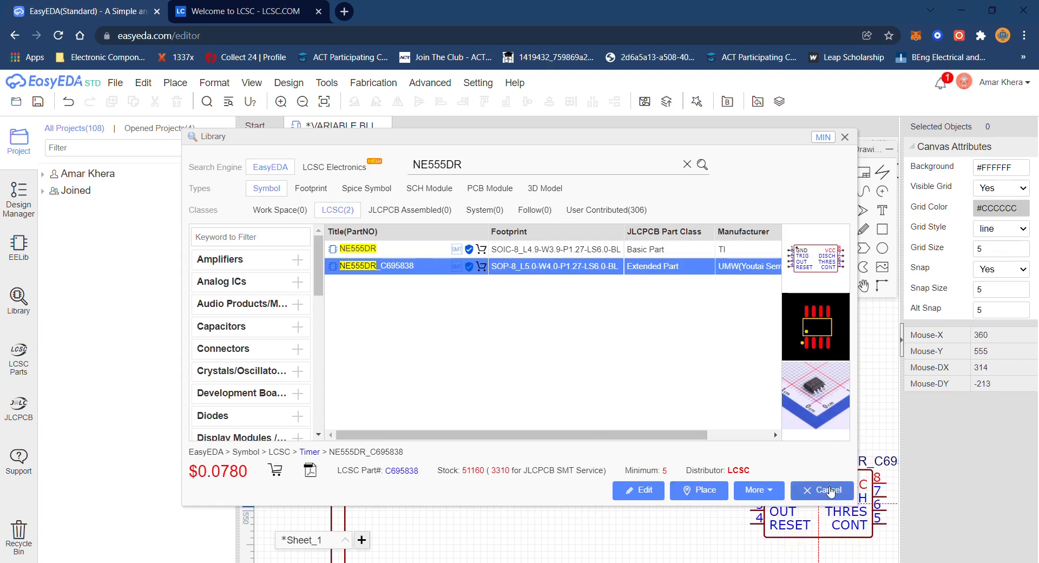
{"action": "left_click", "coordinate": [829, 489]}
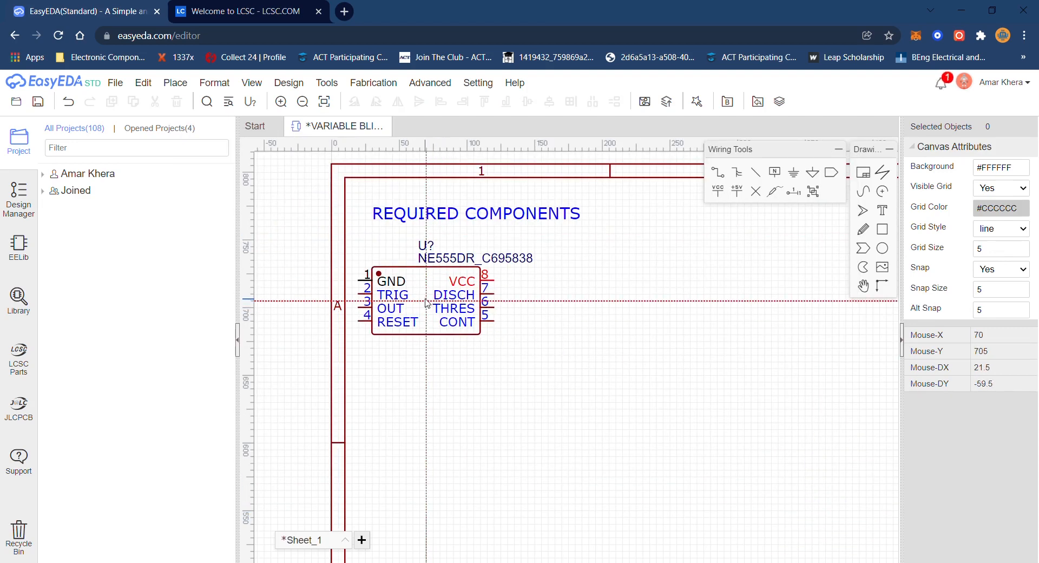
{"action": "left_click", "coordinate": [427, 296]}
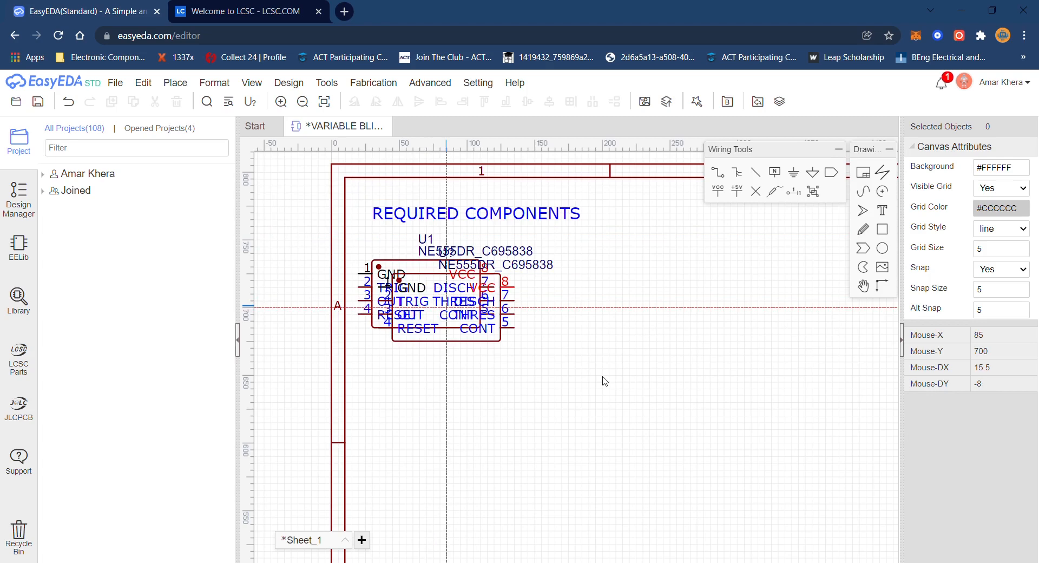
Step: Switch to the LCSC website and replace the part search with "SCREW TERMINAL"
{"action": "left_click", "coordinate": [305, 15]}
{"action": "left_click", "coordinate": [383, 103]}
{"action": "double_click", "coordinate": [384, 105]}
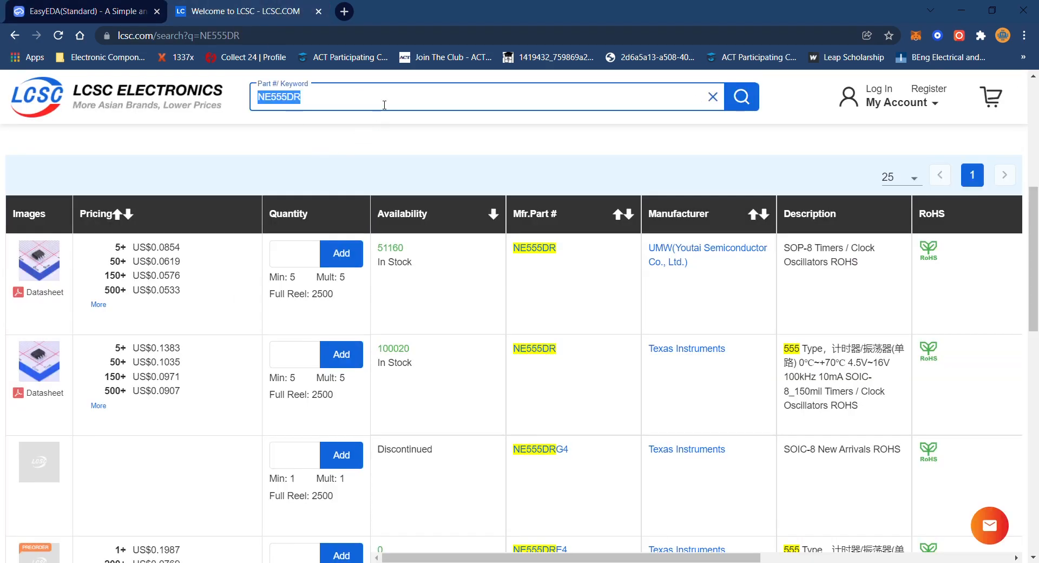
{"action": "type", "text": "SCREW TERMINAL"}
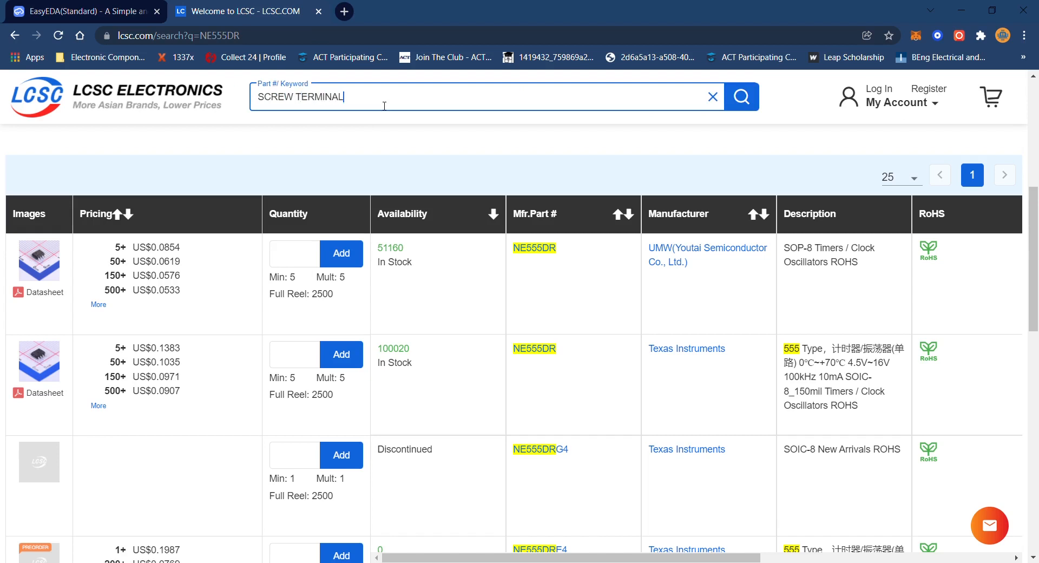
{"action": "key", "text": "Return"}
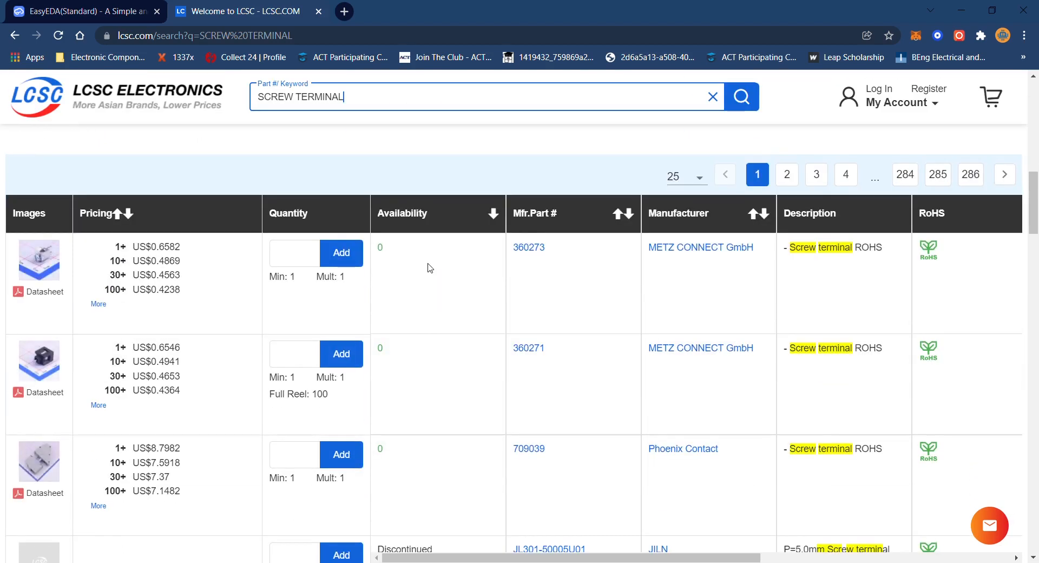
Step: Narrow the LCSC results to the Screw terminal connector category and apply a filter for 2 pins per row
{"action": "scroll", "coordinate": [220, 268], "scroll_direction": "up", "scroll_amount": 6}
{"action": "scroll", "coordinate": [220, 267], "scroll_direction": "up", "scroll_amount": 3}
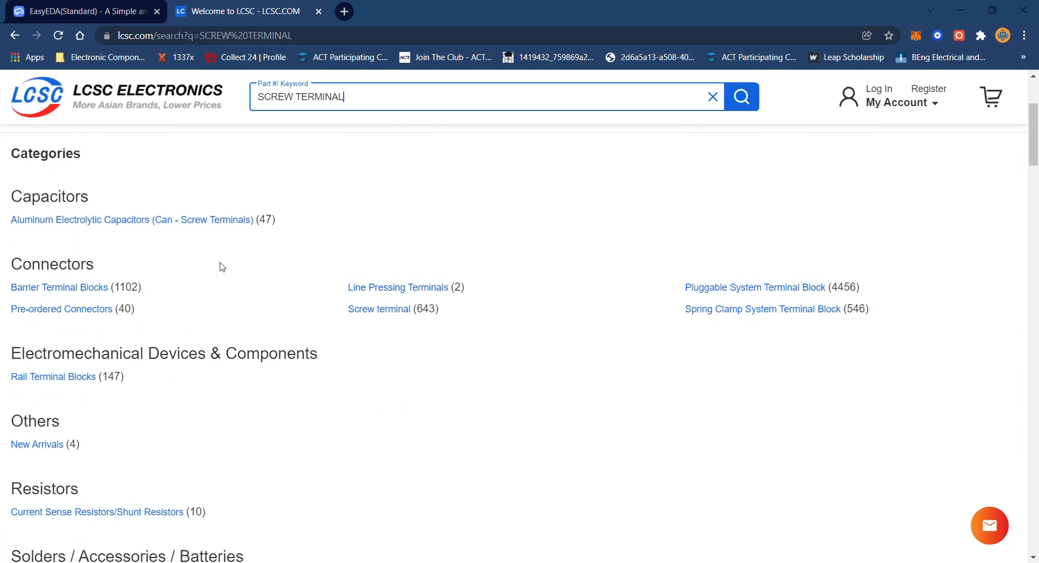
{"action": "left_click", "coordinate": [368, 308]}
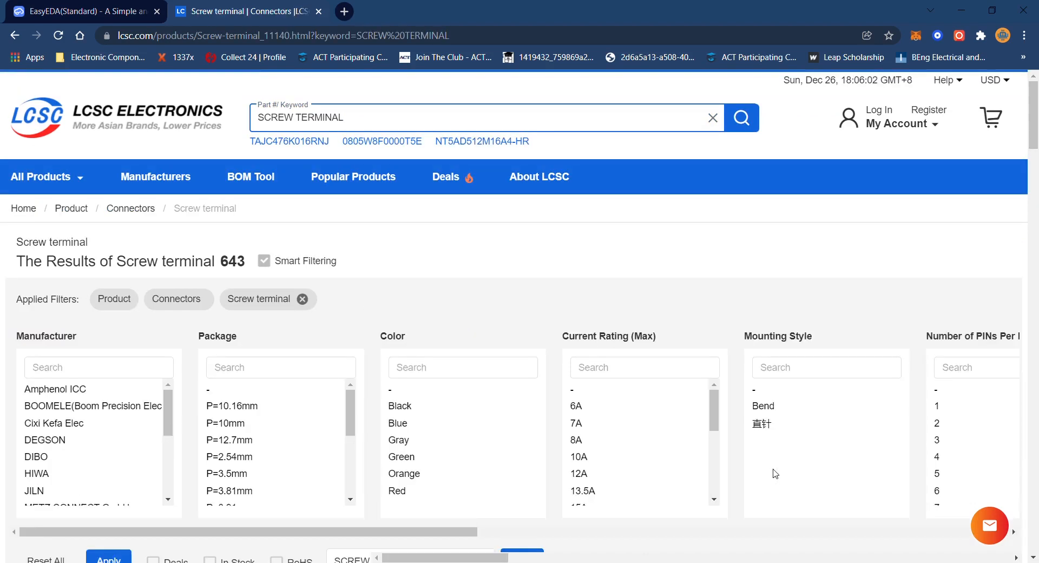
{"action": "scroll", "coordinate": [603, 403], "scroll_direction": "down", "scroll_amount": 3}
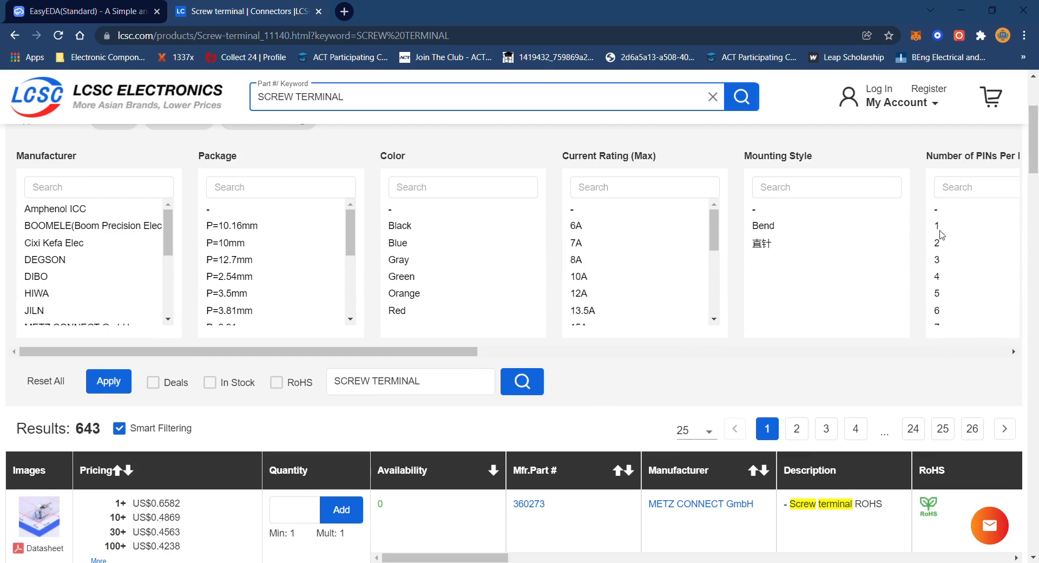
{"action": "left_click", "coordinate": [942, 244]}
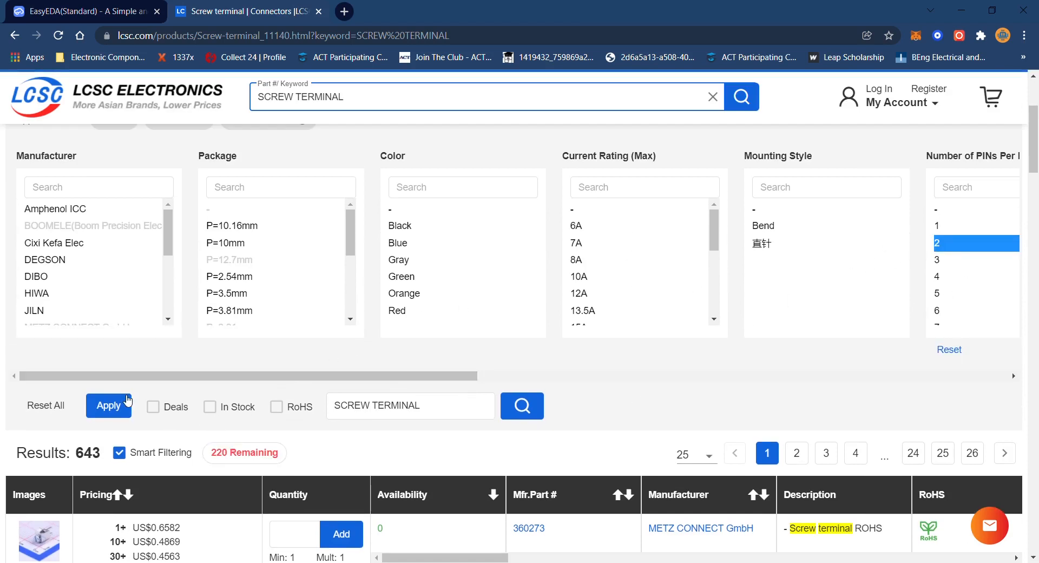
{"action": "left_click", "coordinate": [126, 403]}
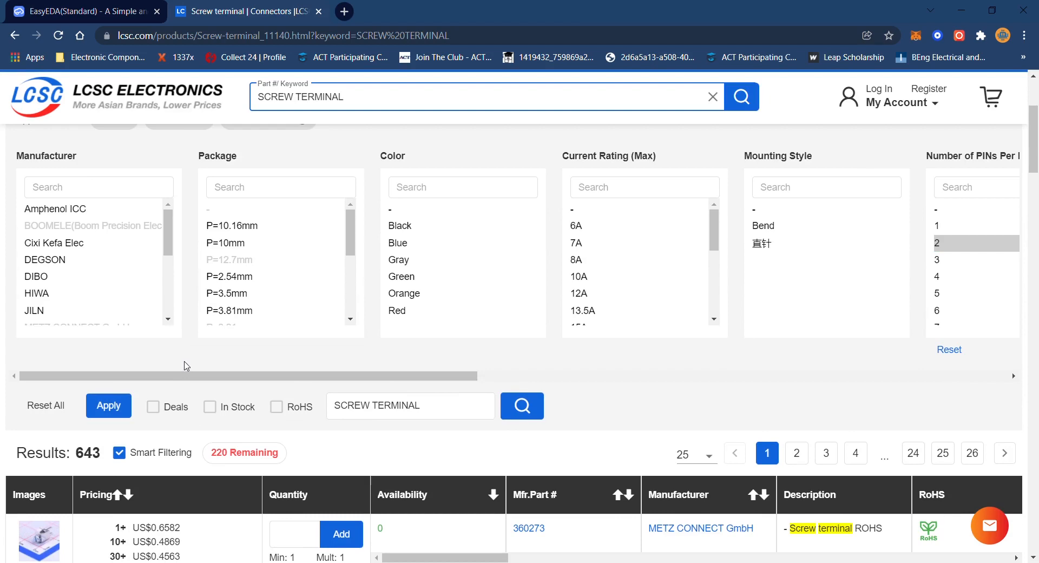
Step: Find the Toponelec screw terminal in the filtered results and copy its part number TY308-2.54-02P-14-00AH
{"action": "scroll", "coordinate": [186, 363], "scroll_direction": "down", "scroll_amount": 6}
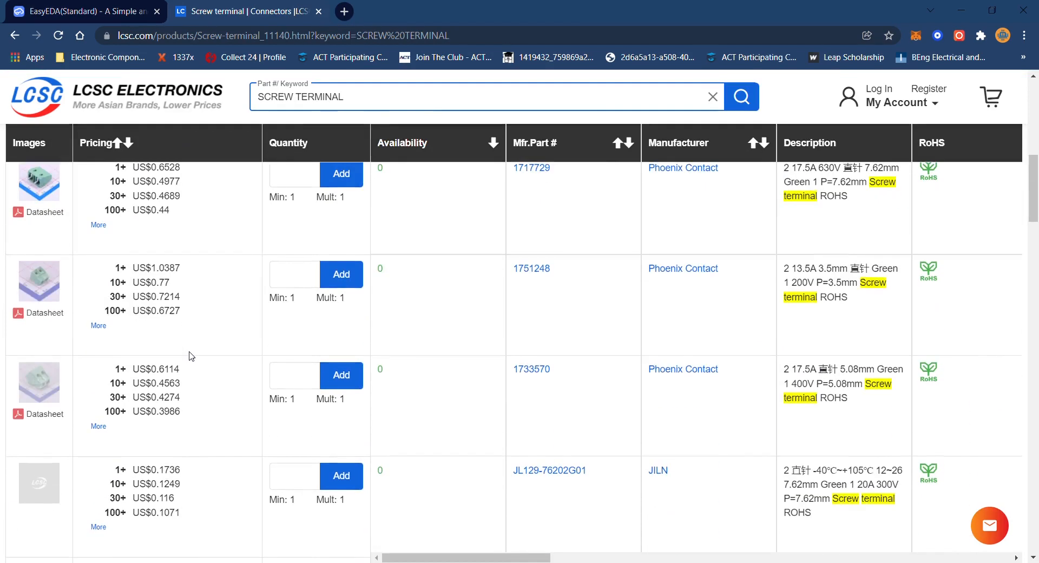
{"action": "scroll", "coordinate": [189, 356], "scroll_direction": "down", "scroll_amount": 6}
{"action": "mouse_move", "coordinate": [41, 325]}
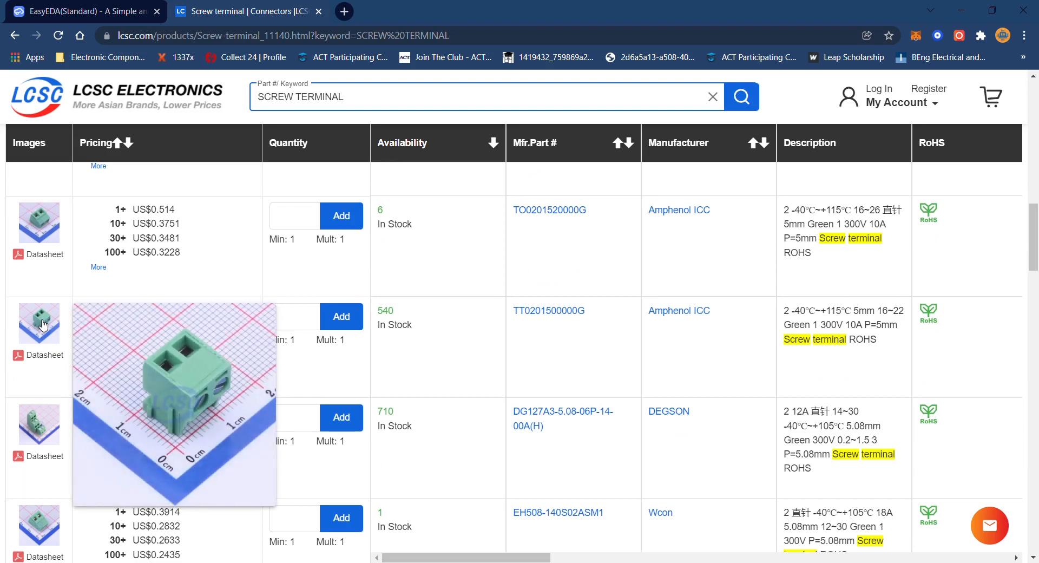
{"action": "scroll", "coordinate": [274, 323], "scroll_direction": "down", "scroll_amount": 6}
{"action": "scroll", "coordinate": [273, 322], "scroll_direction": "down", "scroll_amount": 3}
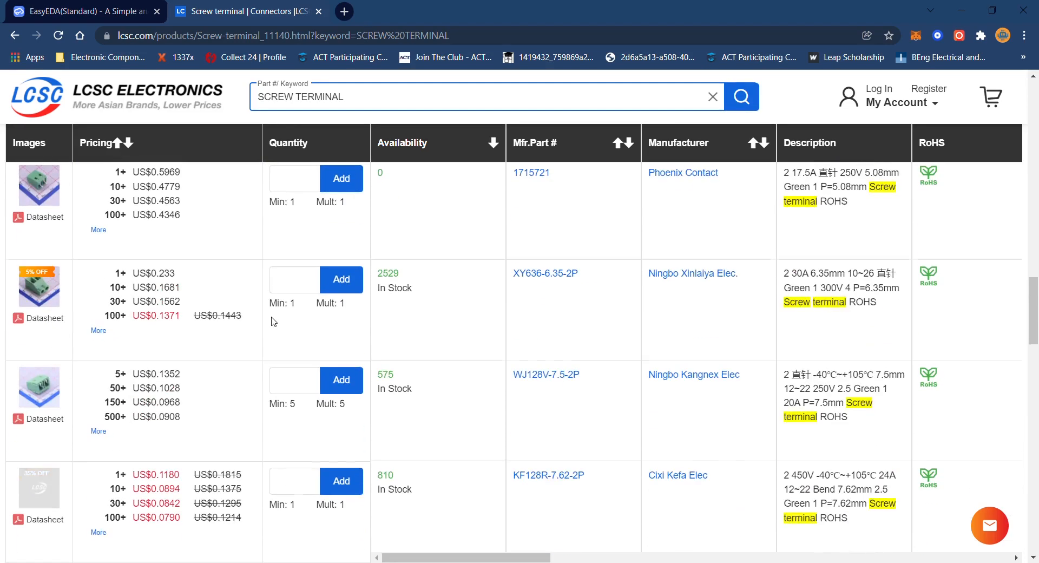
{"action": "scroll", "coordinate": [274, 321], "scroll_direction": "down", "scroll_amount": 3}
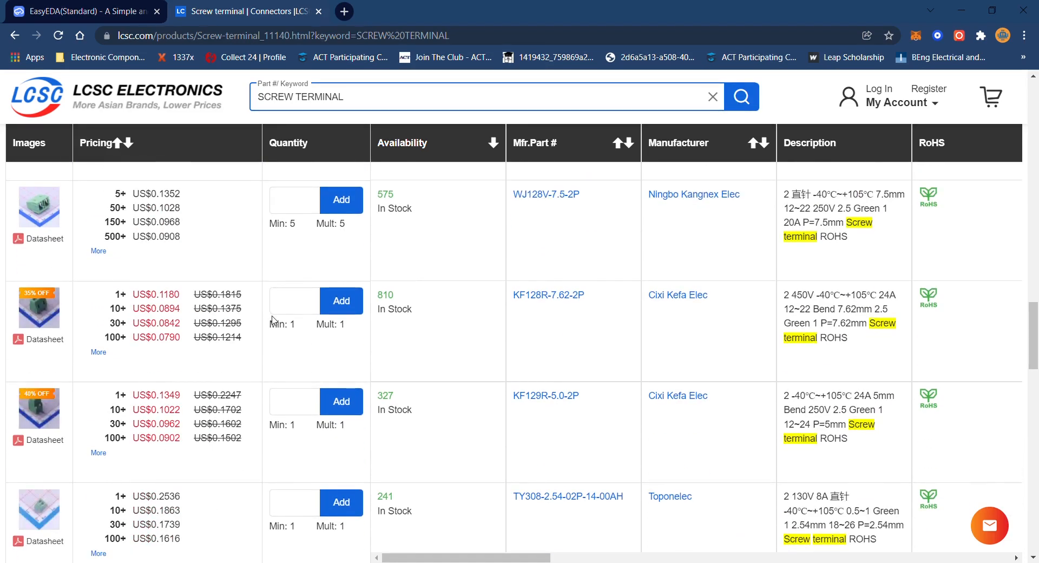
{"action": "scroll", "coordinate": [274, 320], "scroll_direction": "down", "scroll_amount": 6}
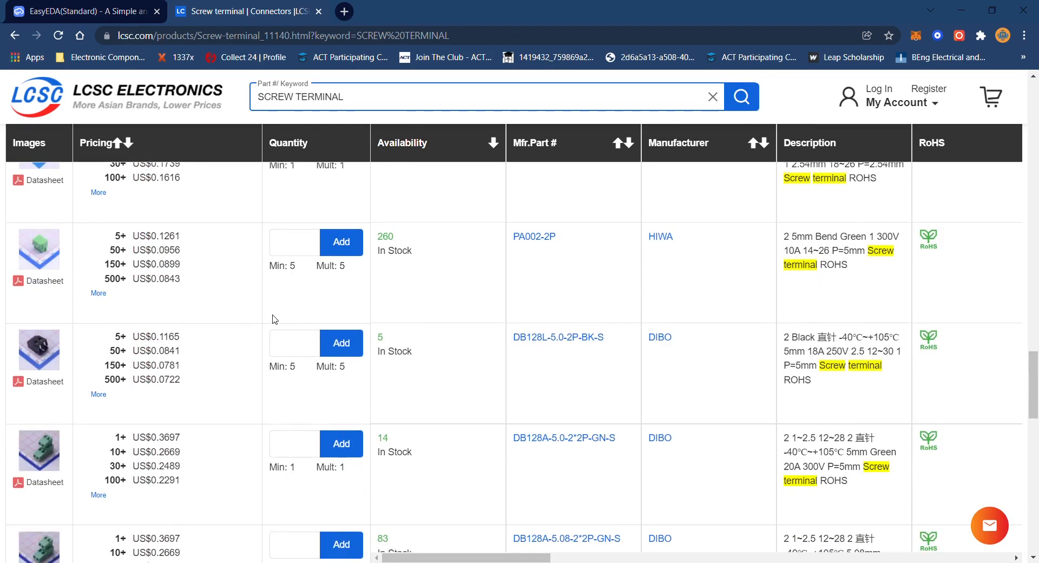
{"action": "scroll", "coordinate": [274, 319], "scroll_direction": "down", "scroll_amount": 6}
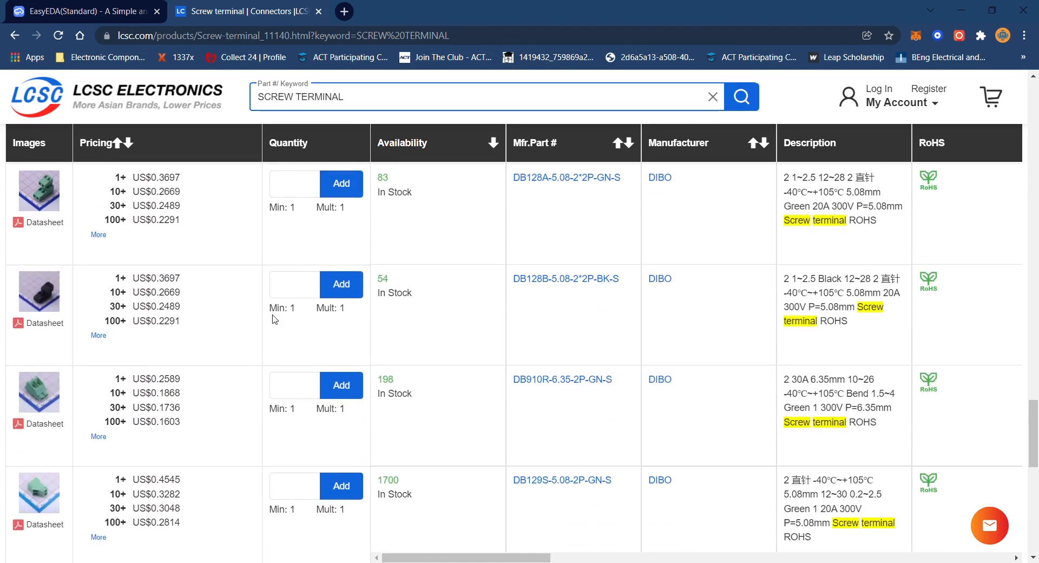
{"action": "scroll", "coordinate": [272, 318], "scroll_direction": "up", "scroll_amount": 4}
{"action": "scroll", "coordinate": [223, 282], "scroll_direction": "up", "scroll_amount": 3}
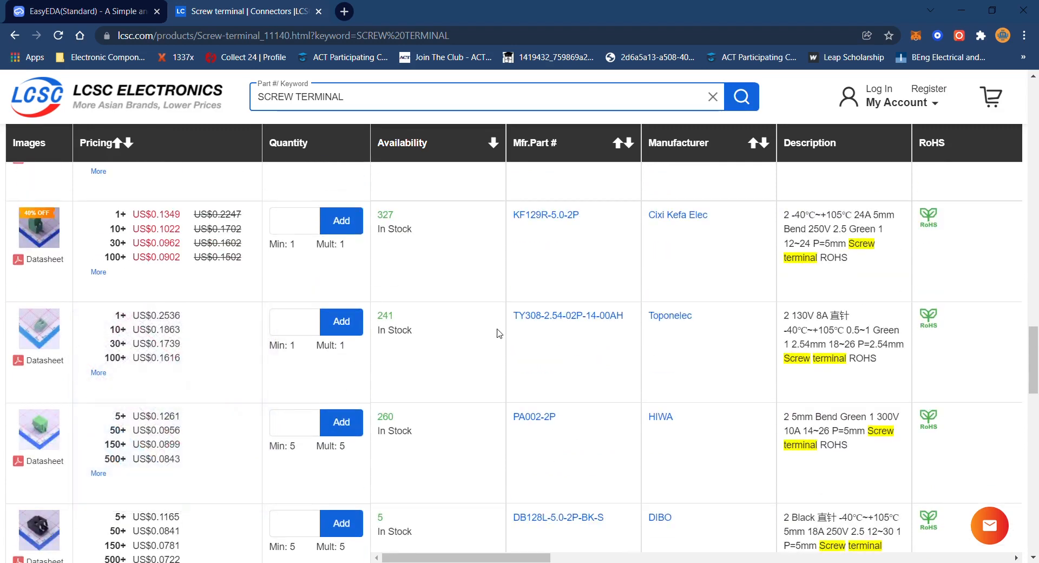
{"action": "left_click_drag", "start_coordinate": [633, 317], "coordinate": [507, 319]}
{"action": "key", "text": "ctrl+c"}
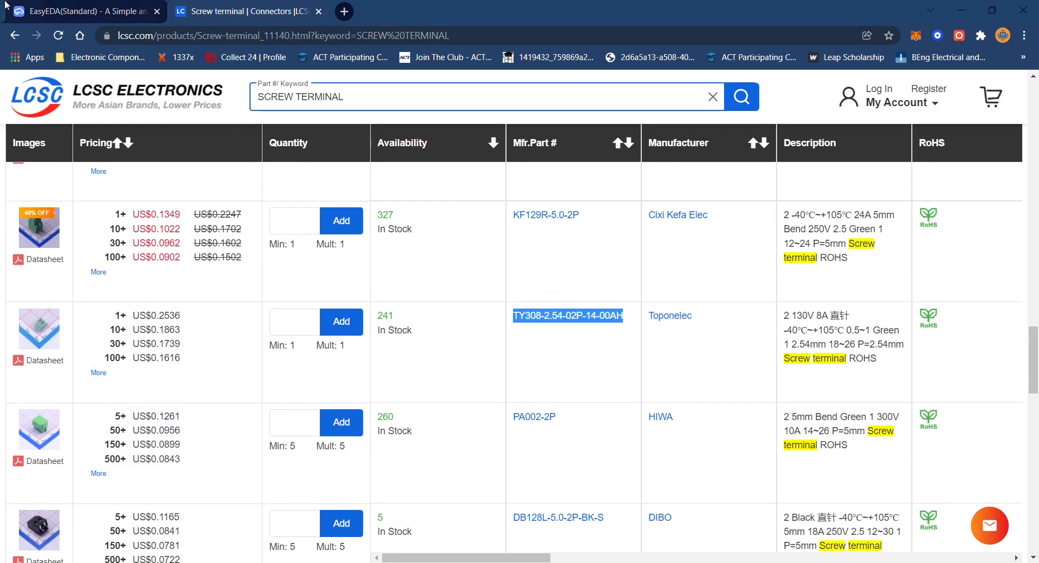
Step: Switch back to EasyEDA and search the component library for the copied part number TY308-2.54-02P-14-00AH
{"action": "left_click", "coordinate": [60, 11]}
{"action": "left_click", "coordinate": [31, 258]}
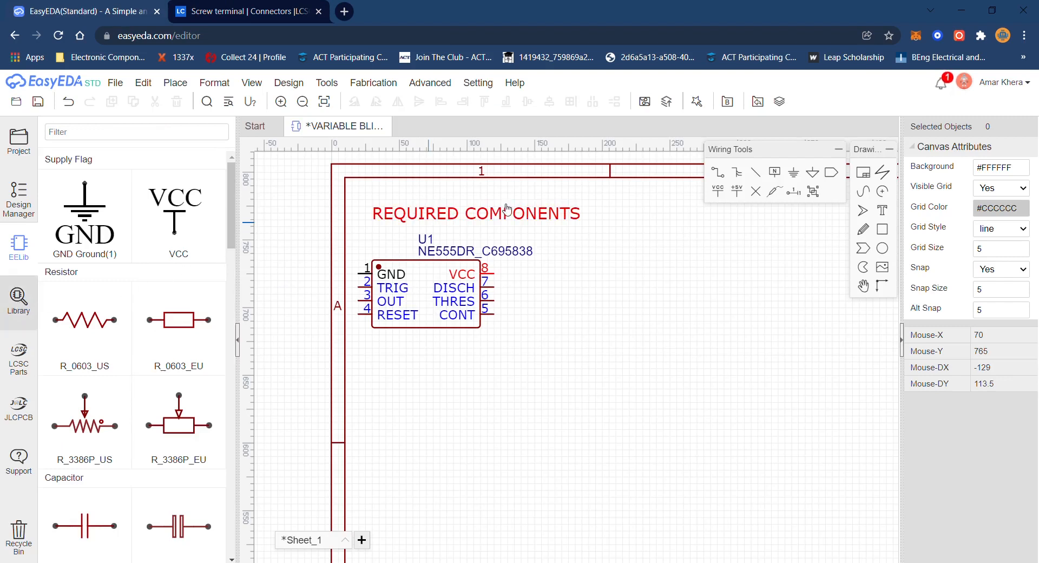
{"action": "key", "text": "ctrl+a"}
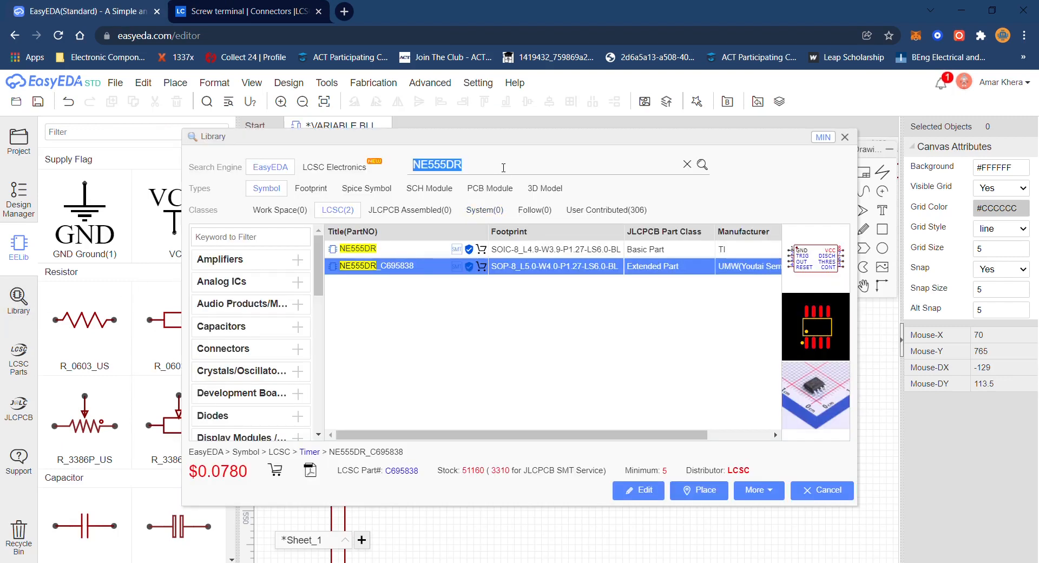
{"action": "key", "text": "ctrl+v"}
{"action": "key", "text": "Return"}
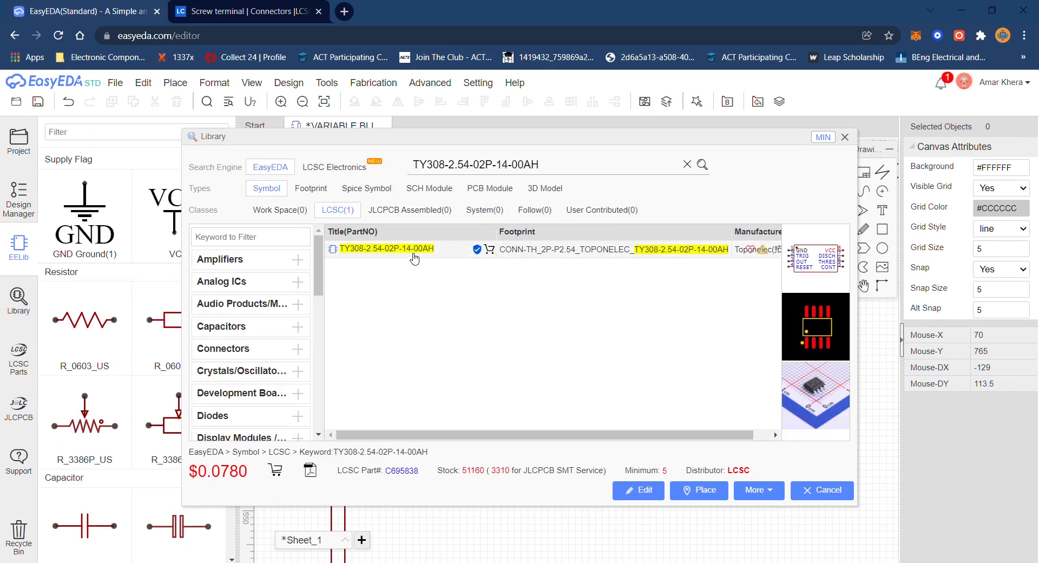
Step: Place two TY308-2.54-02P-14-00AH screw terminal symbols side by side below the NE555DR timer
{"action": "left_click", "coordinate": [415, 255]}
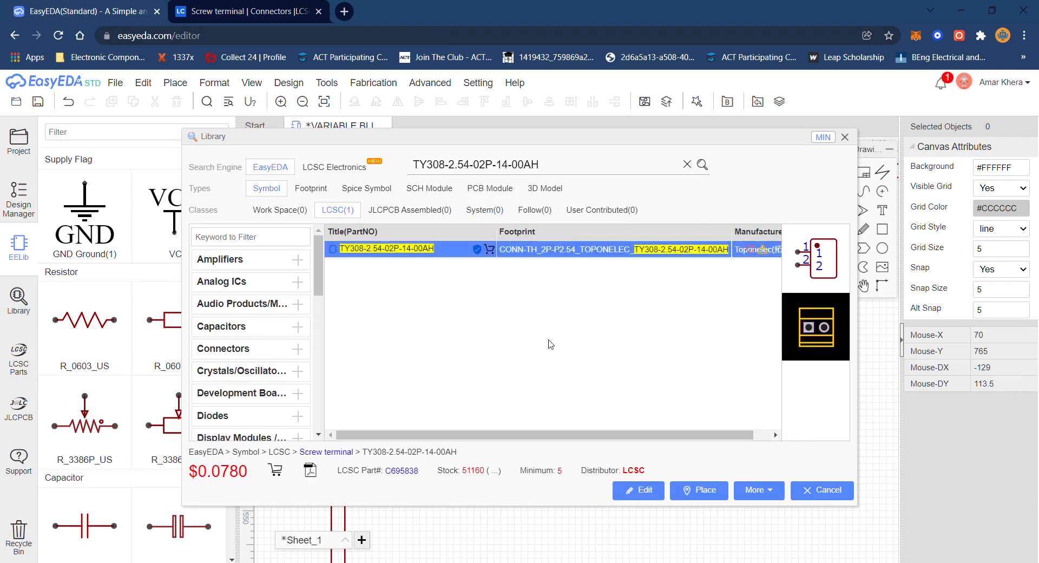
{"action": "left_click", "coordinate": [825, 491]}
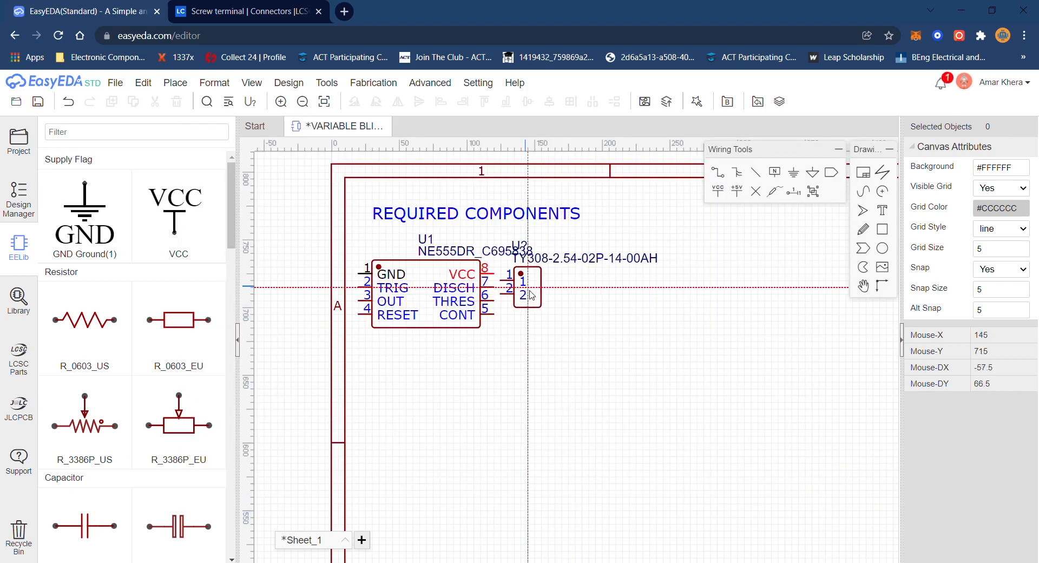
{"action": "left_click", "coordinate": [394, 389]}
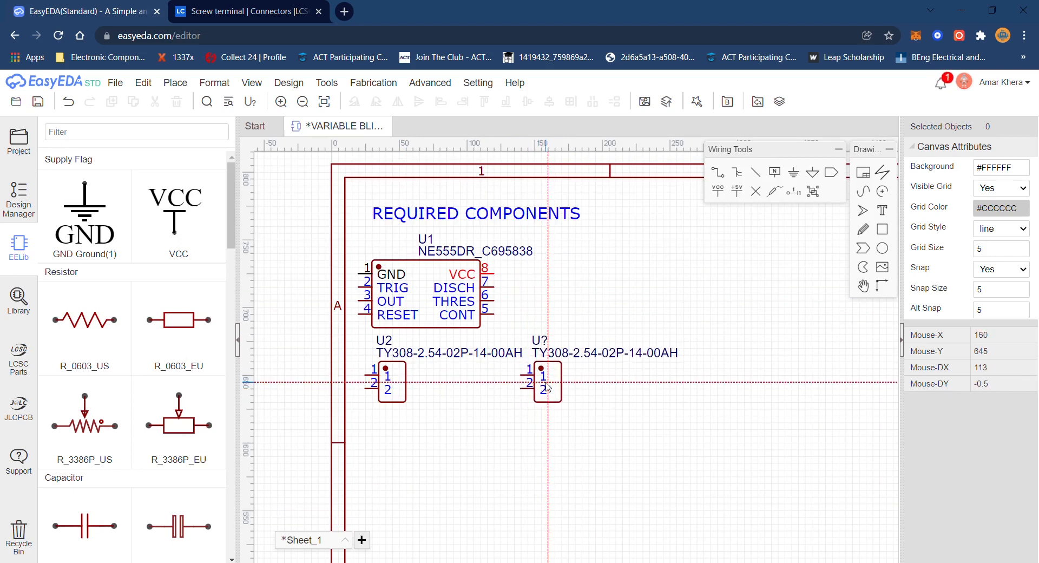
{"action": "left_click", "coordinate": [547, 387]}
{"action": "key", "text": "Escape"}
Step: Place a 2N3904(SOT-23) transistor and a 2N7002 MOSFET from EELib to the right of the NE555DR timer
{"action": "scroll", "coordinate": [664, 409], "scroll_direction": "down", "scroll_amount": 3}
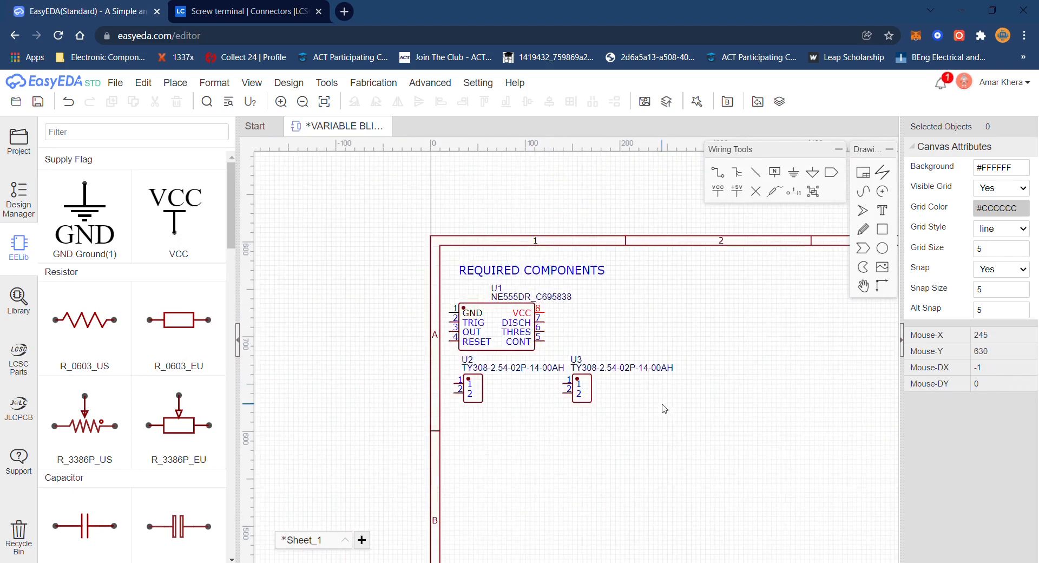
{"action": "scroll", "coordinate": [634, 346], "scroll_direction": "up", "scroll_amount": 1}
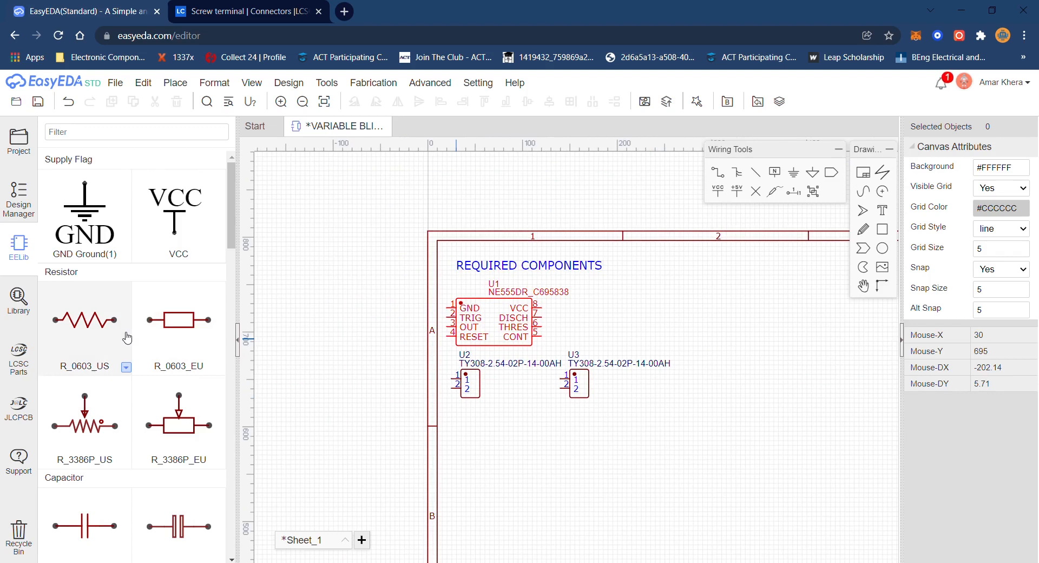
{"action": "scroll", "coordinate": [127, 338], "scroll_direction": "down", "scroll_amount": 15}
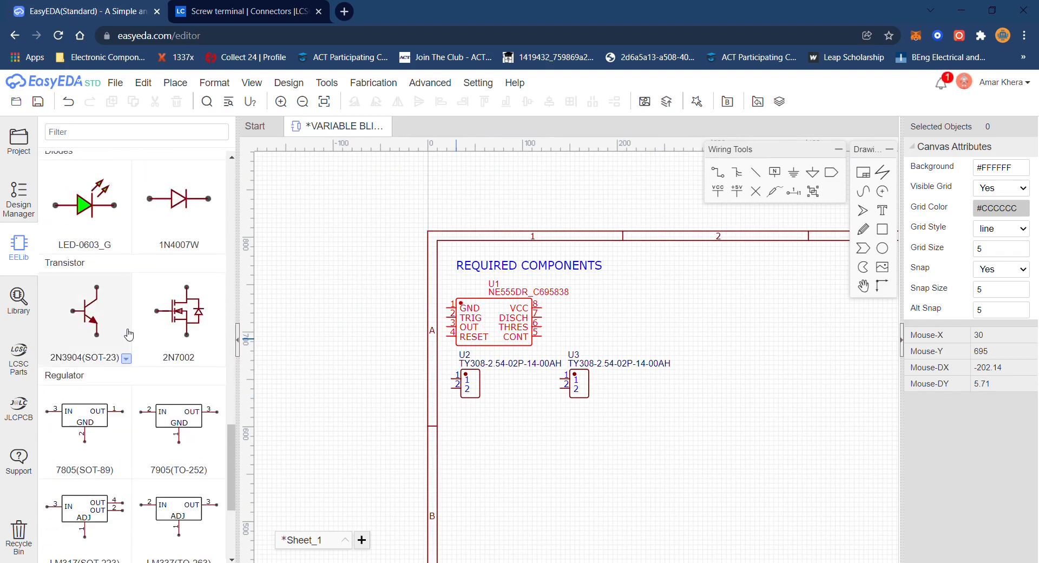
{"action": "scroll", "coordinate": [130, 332], "scroll_direction": "up", "scroll_amount": 5}
{"action": "scroll", "coordinate": [133, 258], "scroll_direction": "down", "scroll_amount": 7}
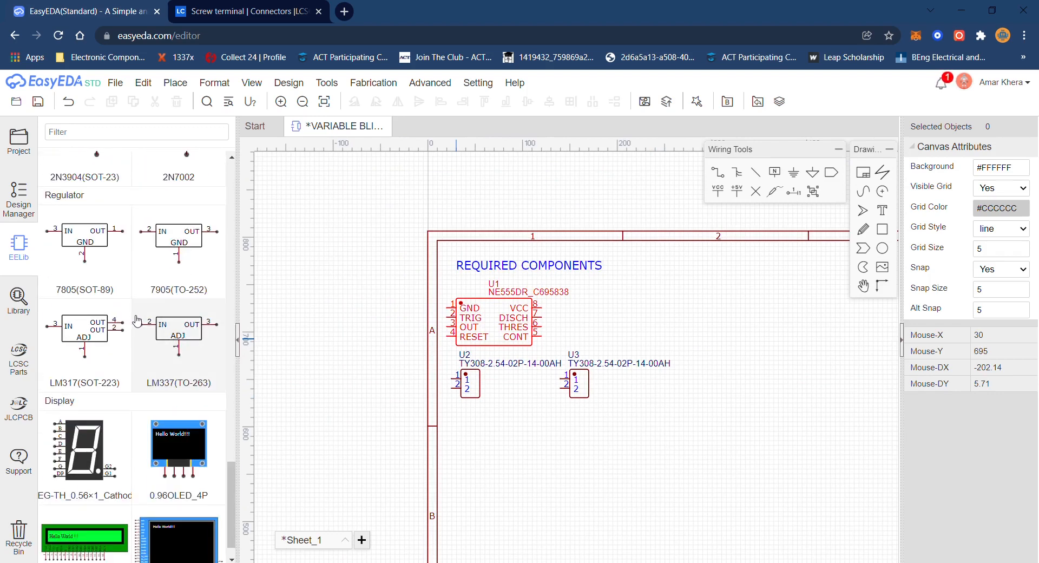
{"action": "scroll", "coordinate": [136, 321], "scroll_direction": "down", "scroll_amount": 2}
{"action": "scroll", "coordinate": [135, 319], "scroll_direction": "up", "scroll_amount": 7}
{"action": "left_click", "coordinate": [128, 326]}
{"action": "left_click", "coordinate": [588, 329]}
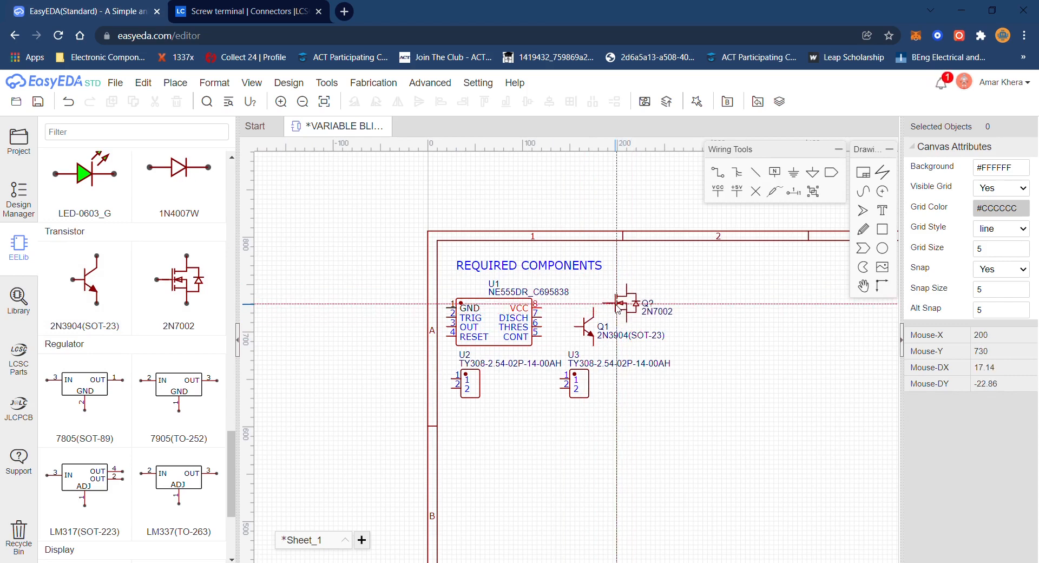
{"action": "left_click", "coordinate": [617, 303]}
{"action": "key", "text": "Escape"}
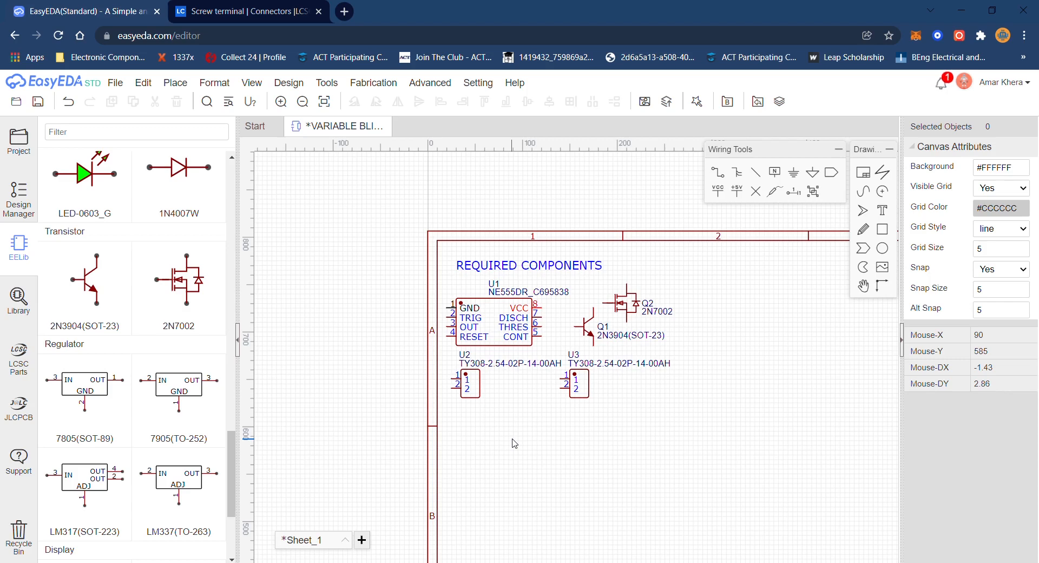
Step: Place a C_Tan_SMD_A_US polarized capacitor from EELib below the first screw terminal
{"action": "scroll", "coordinate": [125, 358], "scroll_direction": "up", "scroll_amount": 15}
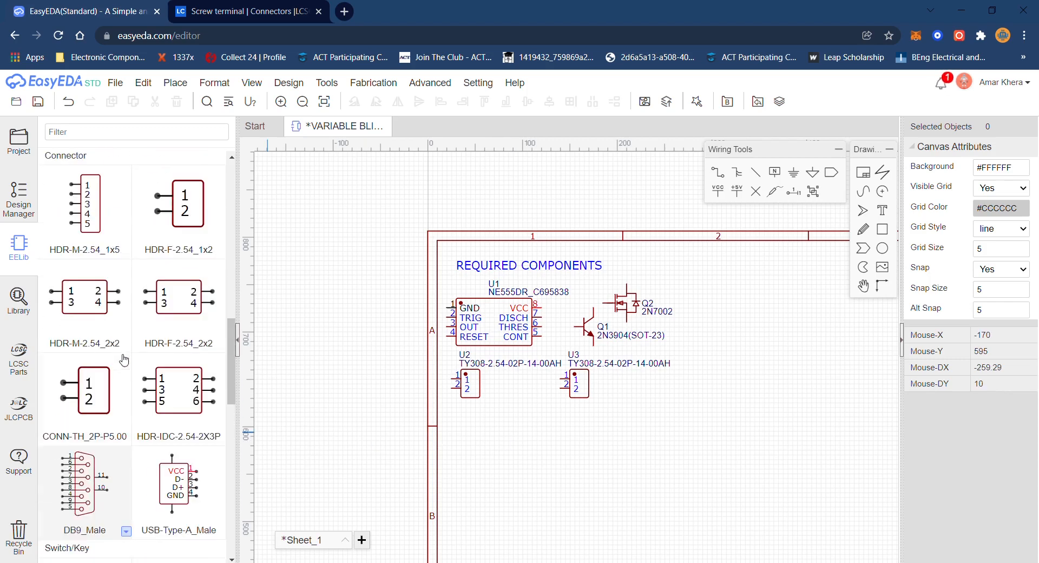
{"action": "scroll", "coordinate": [126, 359], "scroll_direction": "up", "scroll_amount": 6}
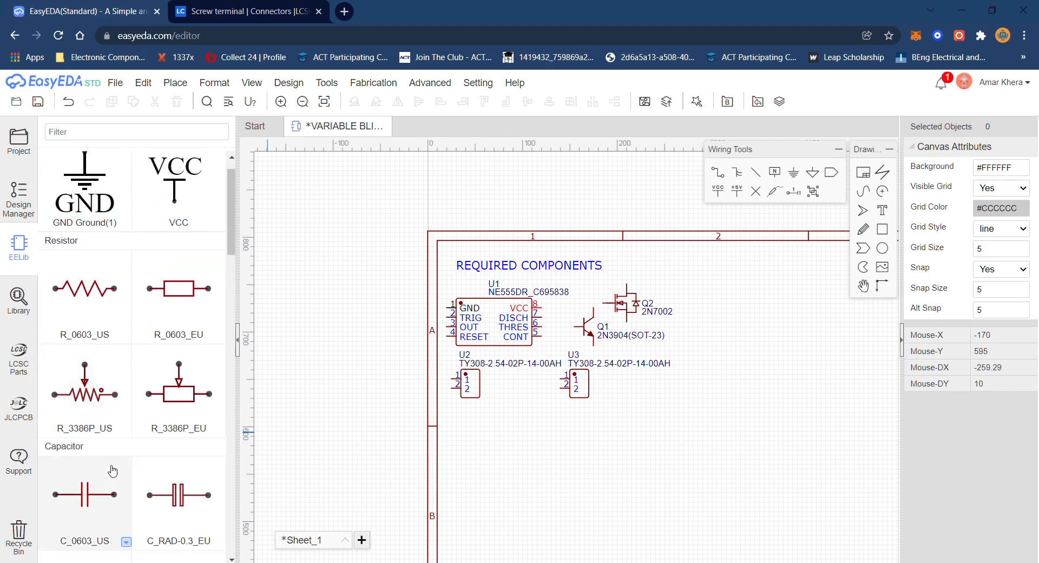
{"action": "scroll", "coordinate": [100, 419], "scroll_direction": "down", "scroll_amount": 3}
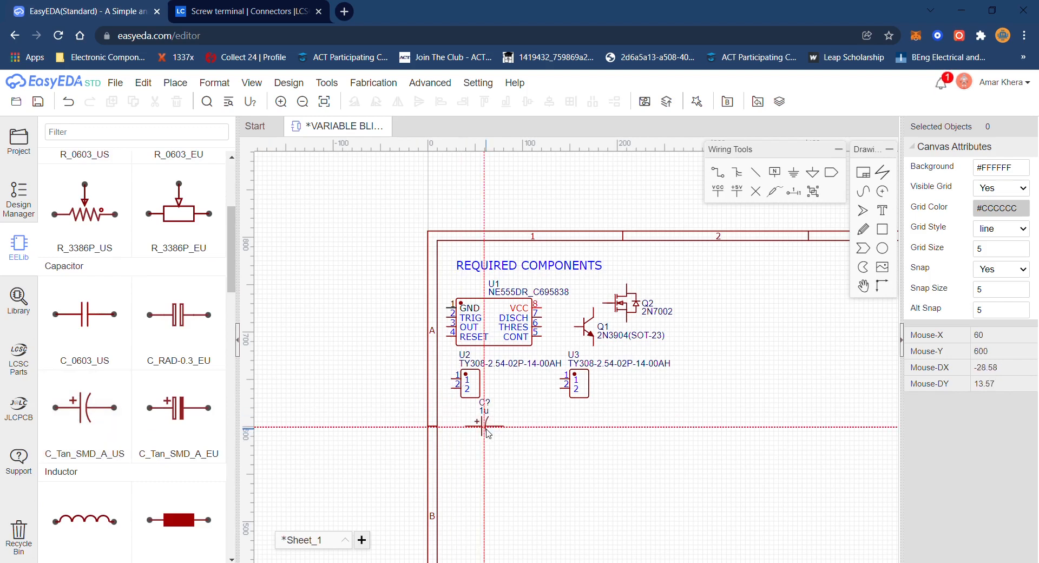
{"action": "left_click", "coordinate": [546, 460]}
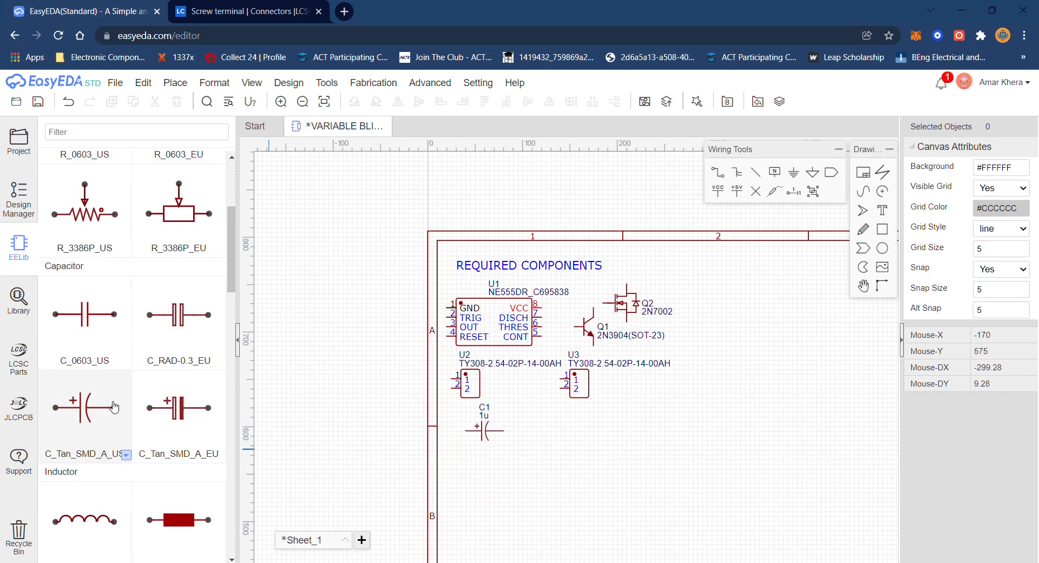
Step: Place two 1N4007W diodes from EELib in a row to the right of the capacitor
{"action": "scroll", "coordinate": [84, 391], "scroll_direction": "down", "scroll_amount": 10}
{"action": "scroll", "coordinate": [84, 391], "scroll_direction": "down", "scroll_amount": 6}
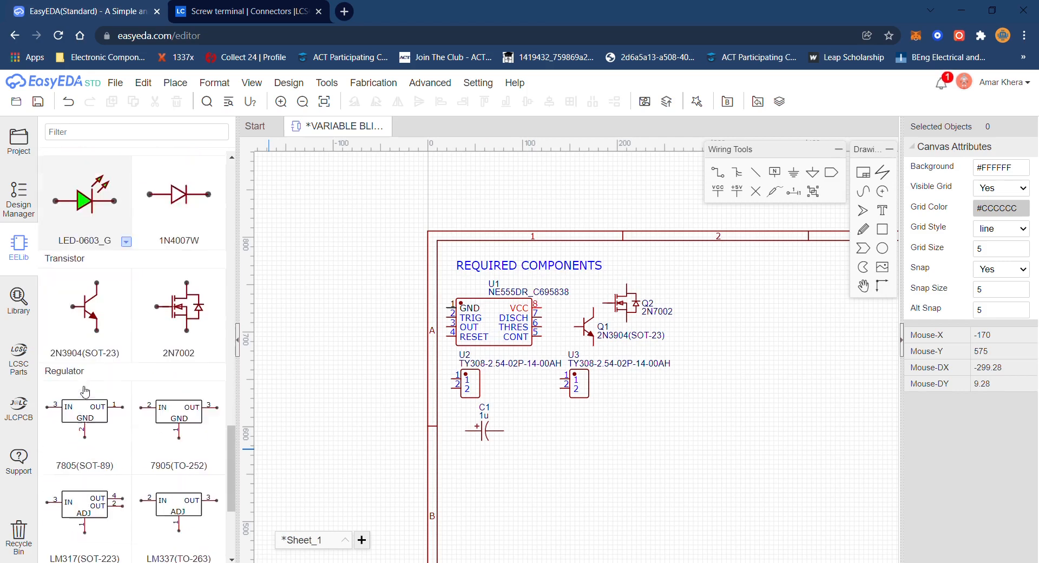
{"action": "left_click", "coordinate": [178, 173]}
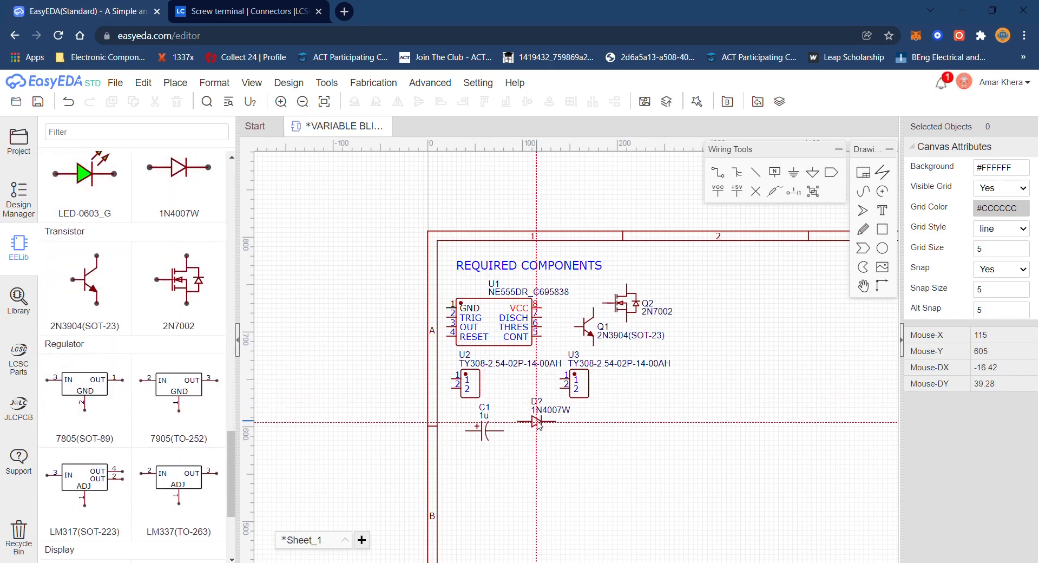
{"action": "left_click", "coordinate": [540, 436]}
{"action": "left_click", "coordinate": [598, 437]}
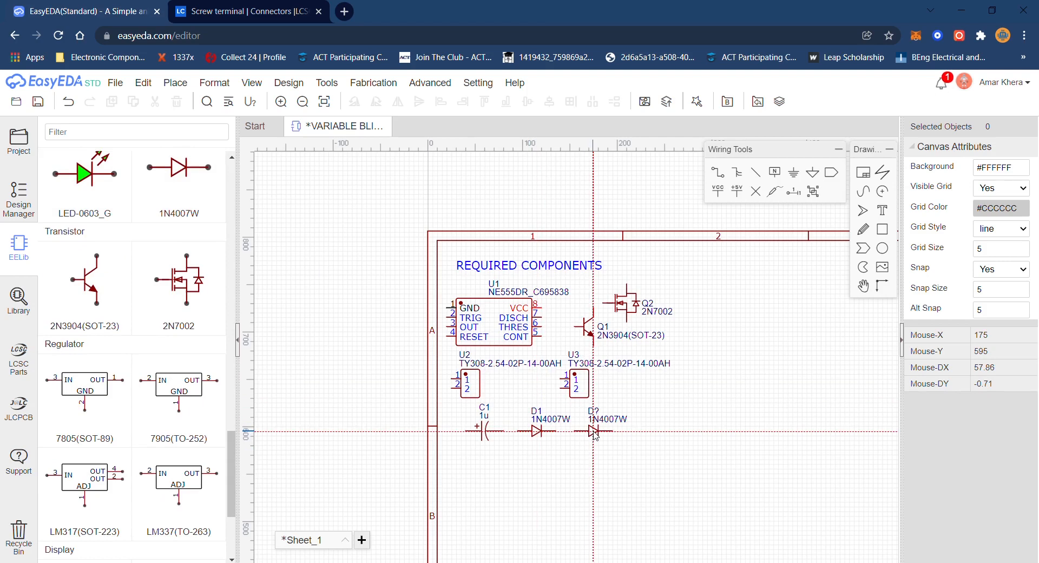
Step: Place an R_3386P_EU potentiometer from EELib below the capacitor
{"action": "scroll", "coordinate": [95, 349], "scroll_direction": "down", "scroll_amount": 8}
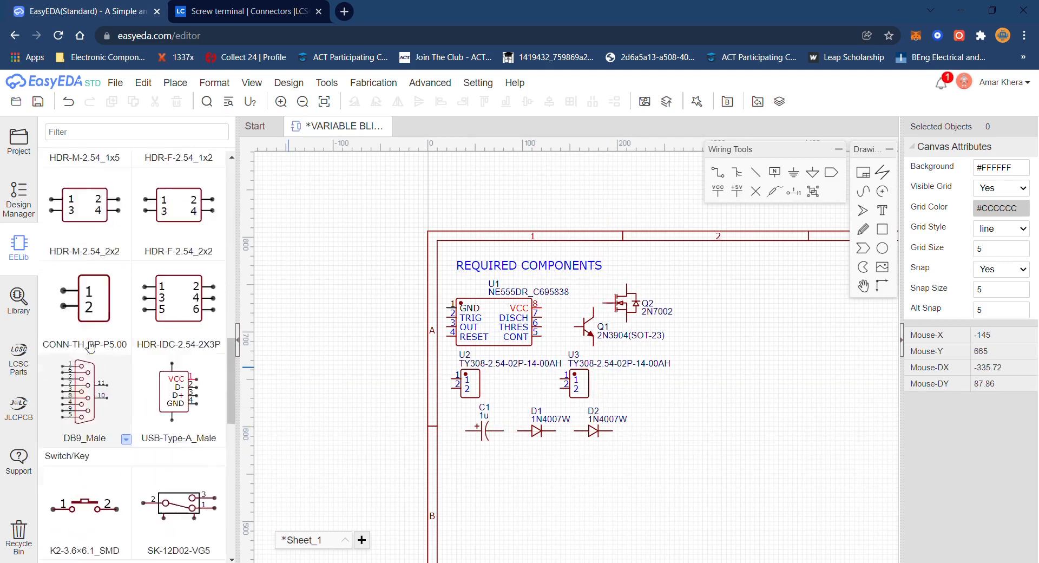
{"action": "scroll", "coordinate": [93, 346], "scroll_direction": "up", "scroll_amount": 5}
{"action": "scroll", "coordinate": [93, 346], "scroll_direction": "up", "scroll_amount": 3}
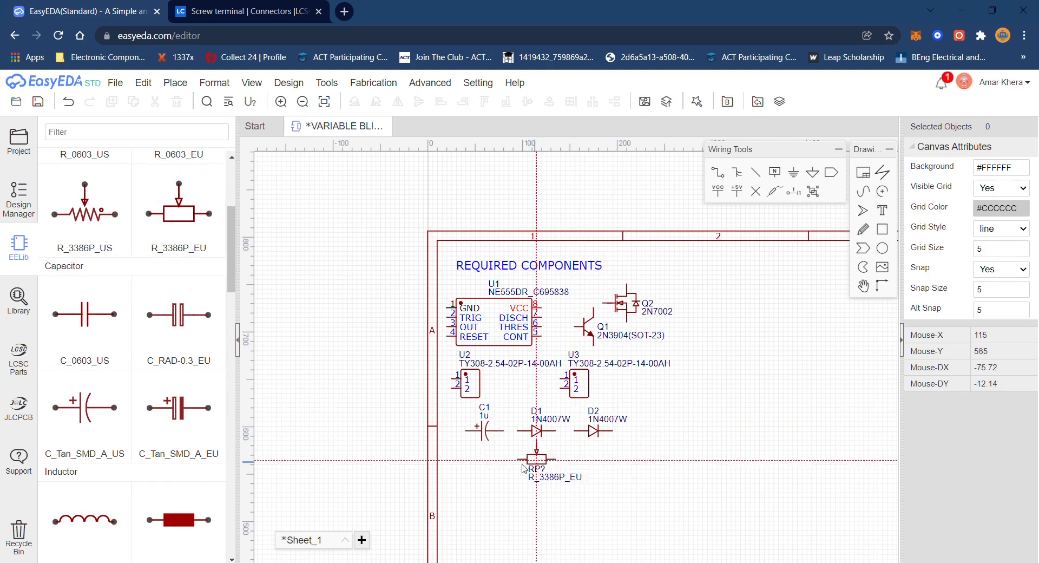
{"action": "left_click", "coordinate": [480, 476]}
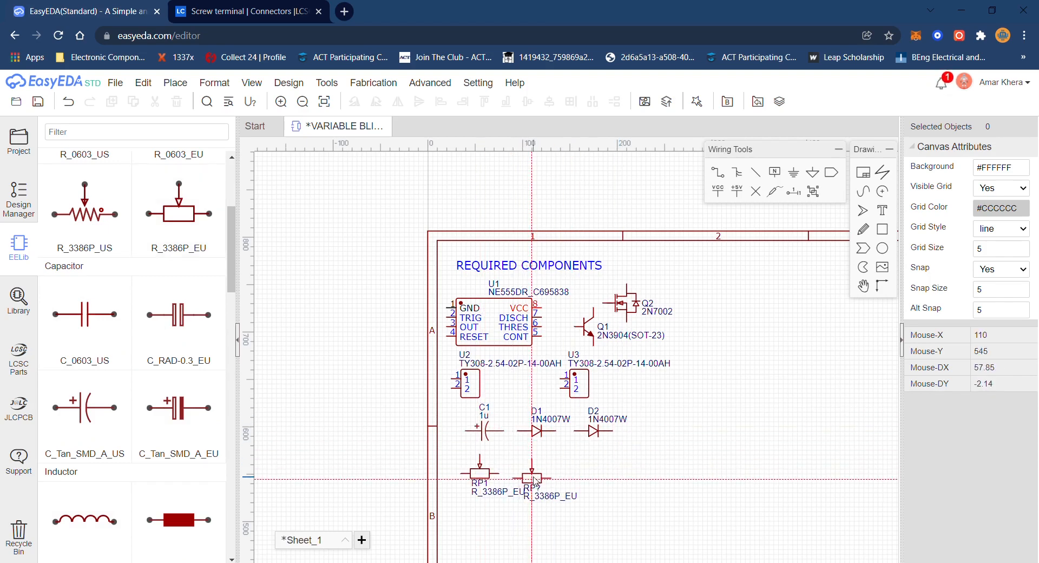
Step: Place a second R_3386P_EU potentiometer to the right of the first one
{"action": "left_click", "coordinate": [547, 476]}
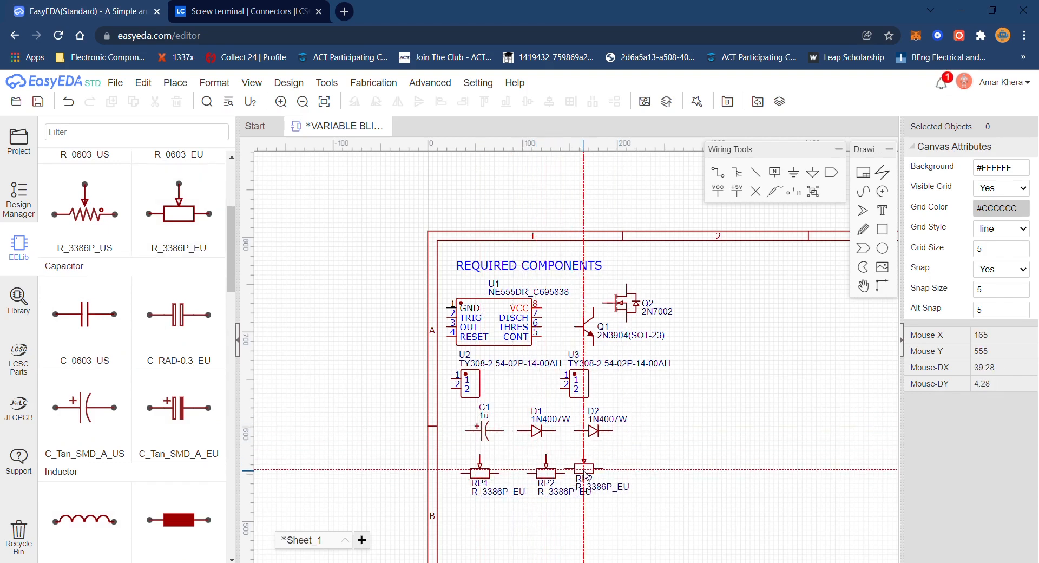
{"action": "key", "text": "Escape"}
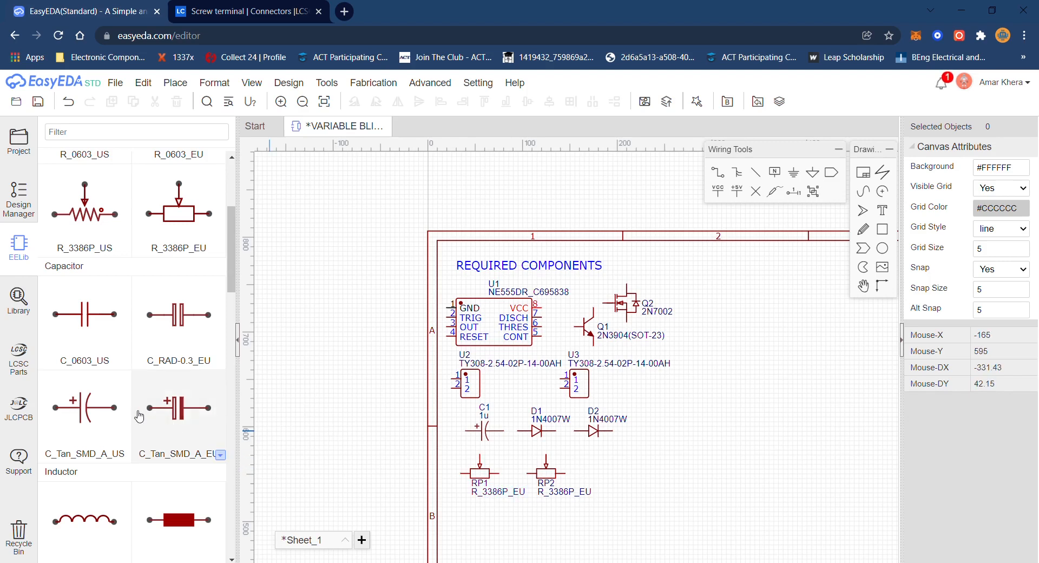
Step: Place four R_0603_EU resistors from EELib below the potentiometers, three in one row and the fourth under the first
{"action": "scroll", "coordinate": [130, 357], "scroll_direction": "up", "scroll_amount": 4}
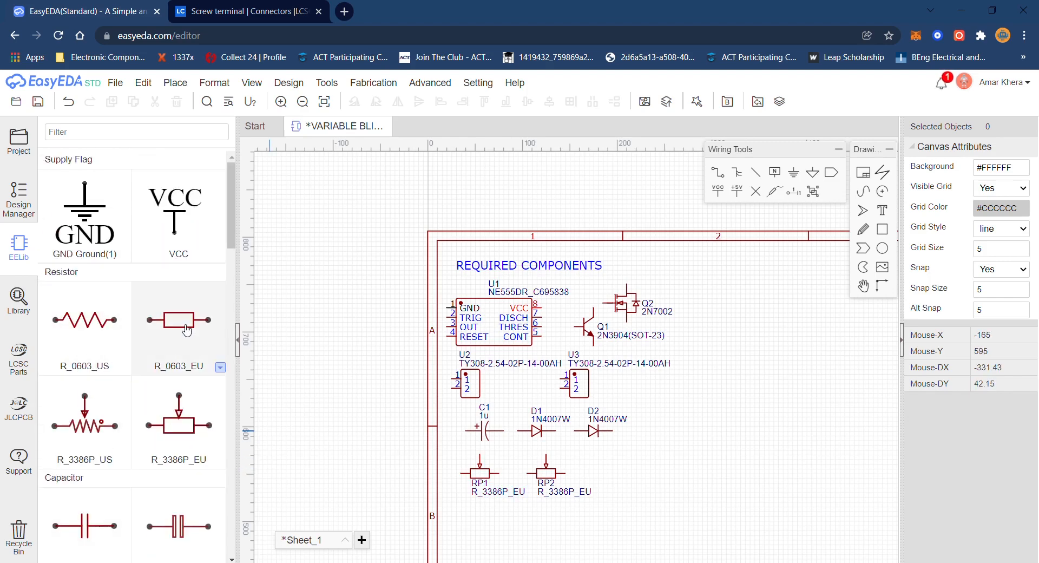
{"action": "left_click", "coordinate": [612, 464]}
{"action": "right_click_drag", "start_coordinate": [620, 434], "coordinate": [643, 359]}
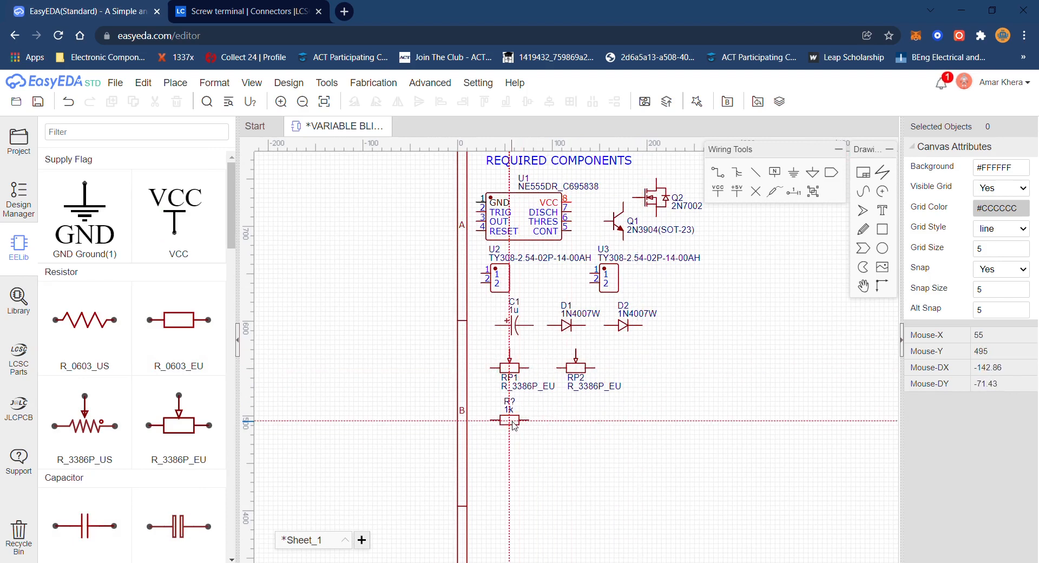
{"action": "left_click", "coordinate": [558, 428]}
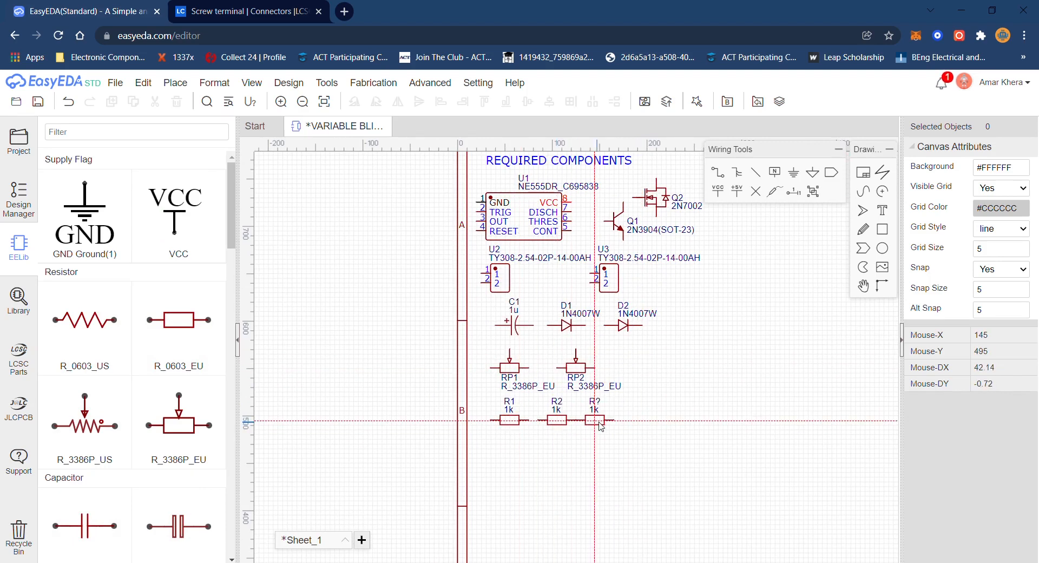
{"action": "left_click", "coordinate": [508, 458]}
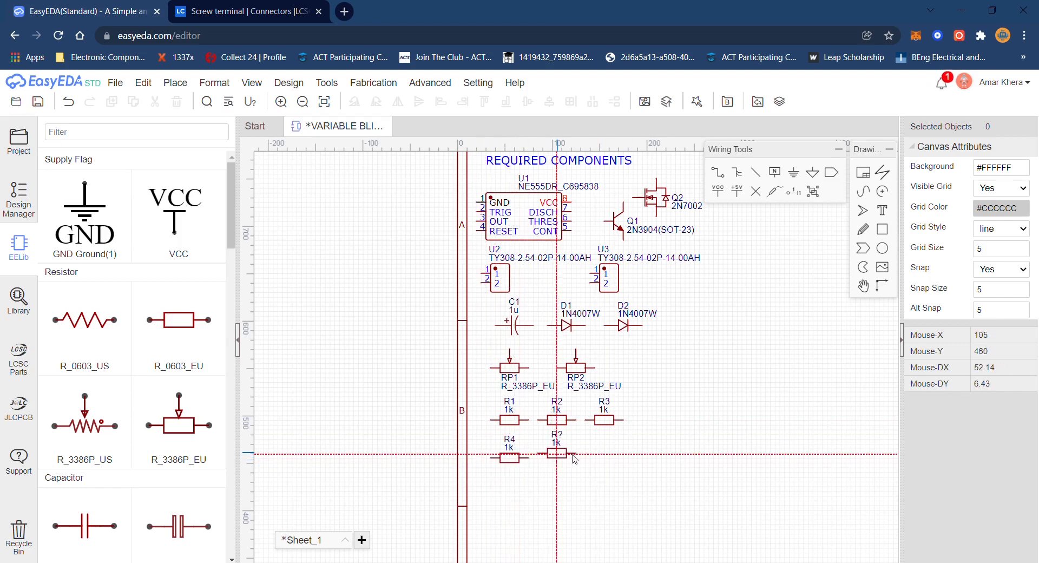
Step: Place an LED-0603_G from EELib to the right of resistor R4
{"action": "scroll", "coordinate": [210, 386], "scroll_direction": "down", "scroll_amount": 20}
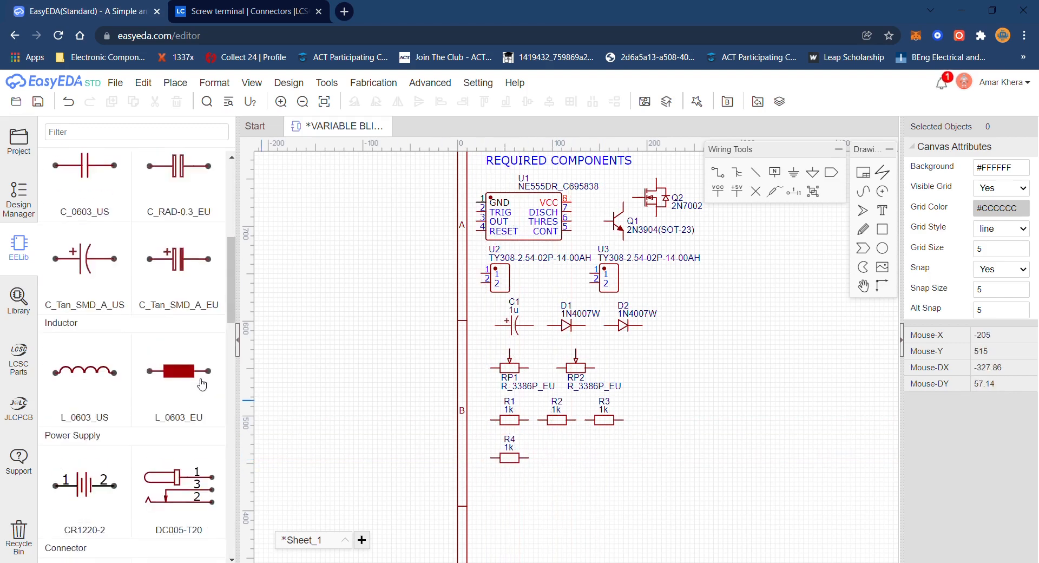
{"action": "scroll", "coordinate": [179, 389], "scroll_direction": "down", "scroll_amount": 3}
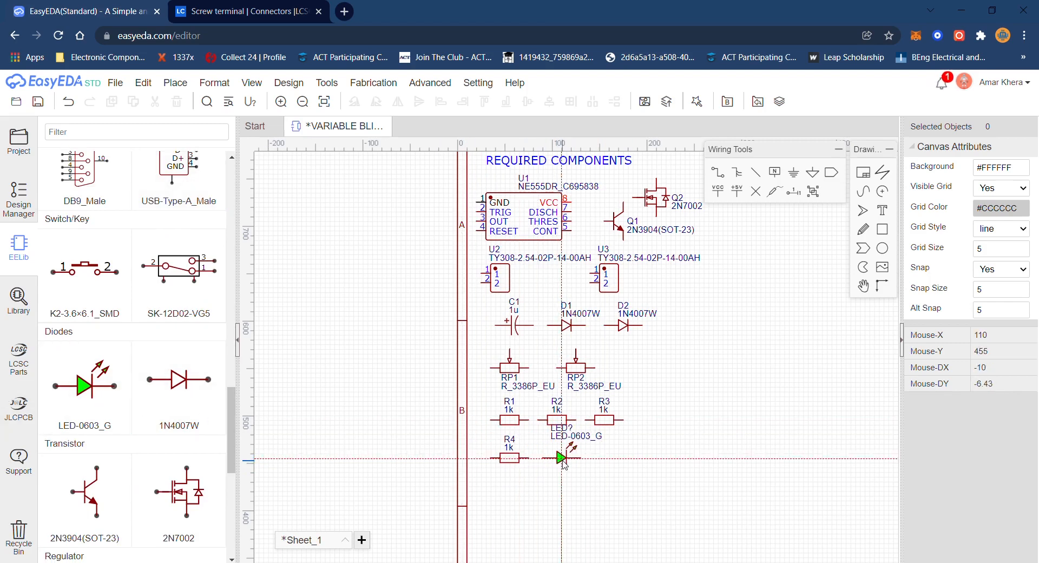
{"action": "left_click", "coordinate": [563, 460]}
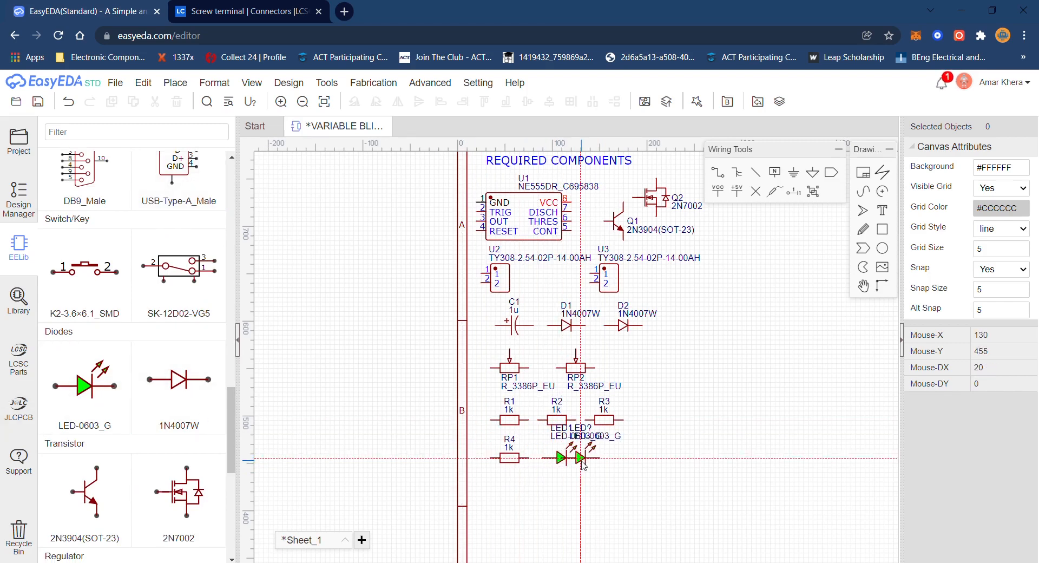
{"action": "key", "text": "Escape"}
Step: Delete the REQUIRED COMPONENTS heading above the parts
{"action": "right_click_drag", "start_coordinate": [649, 433], "coordinate": [540, 428]}
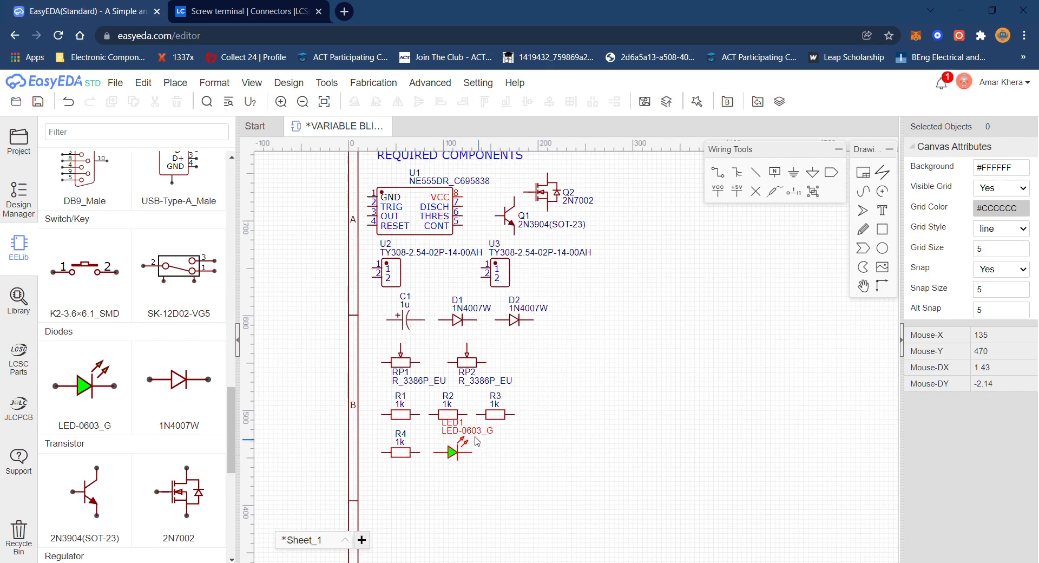
{"action": "left_click", "coordinate": [461, 158]}
{"action": "key", "text": "Delete"}
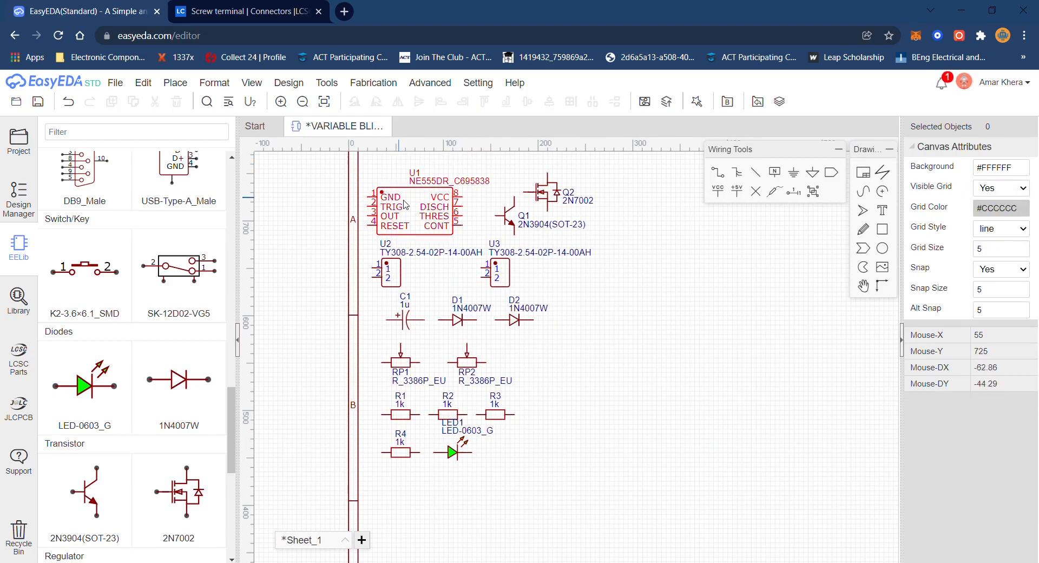
Step: Move the NE555DR timer out of the parts group into the empty area on the right of the sheet
{"action": "left_click_drag", "start_coordinate": [455, 209], "coordinate": [801, 351]}
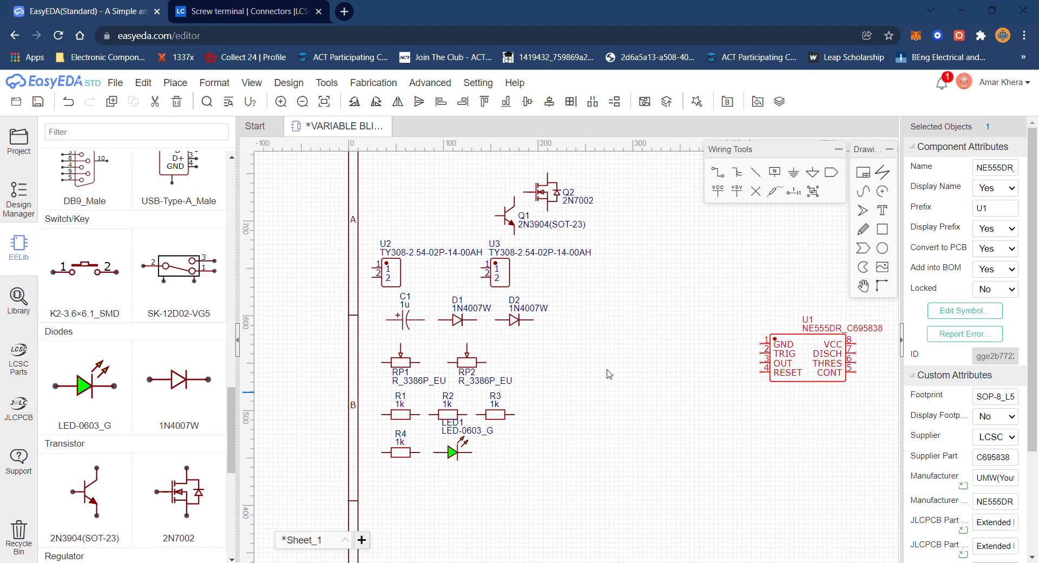
{"action": "right_click_drag", "start_coordinate": [686, 383], "coordinate": [623, 373]}
{"action": "left_click", "coordinate": [675, 388]}
Step: Wire the timer's RESET pin 4 over the top of the chip to its VCC pin 8
{"action": "scroll", "coordinate": [675, 388], "scroll_direction": "up", "scroll_amount": 2}
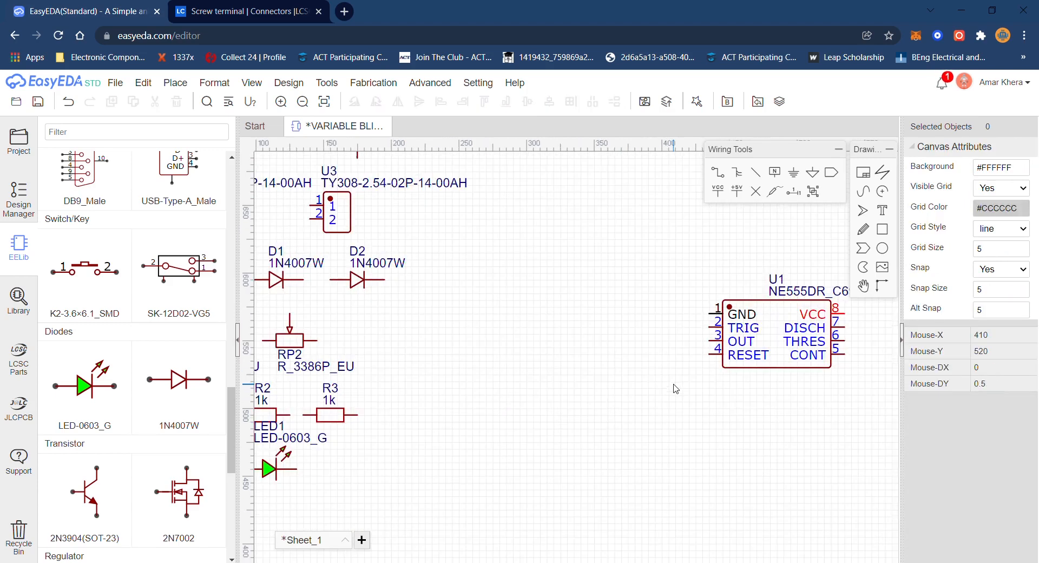
{"action": "right_click_drag", "start_coordinate": [694, 399], "coordinate": [617, 408]}
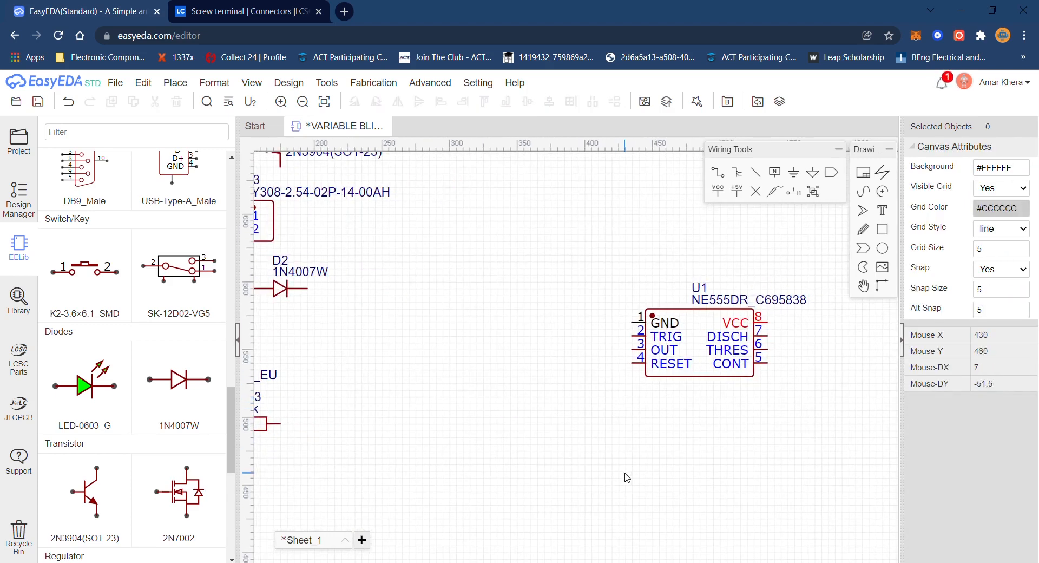
{"action": "key", "text": "w"}
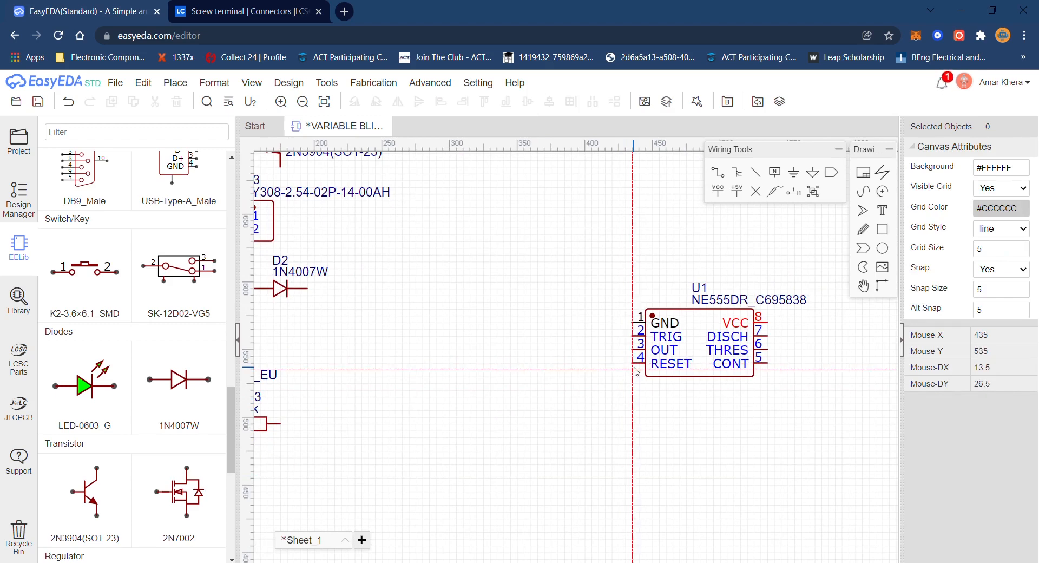
{"action": "left_click", "coordinate": [632, 362]}
{"action": "left_click", "coordinate": [625, 362]}
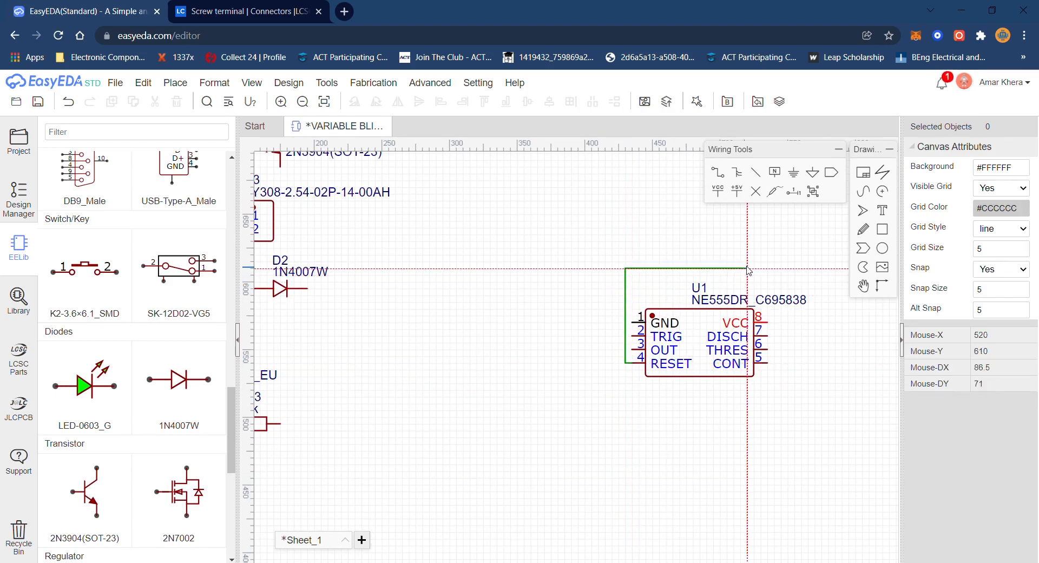
{"action": "left_click", "coordinate": [788, 268]}
{"action": "left_click", "coordinate": [768, 322]}
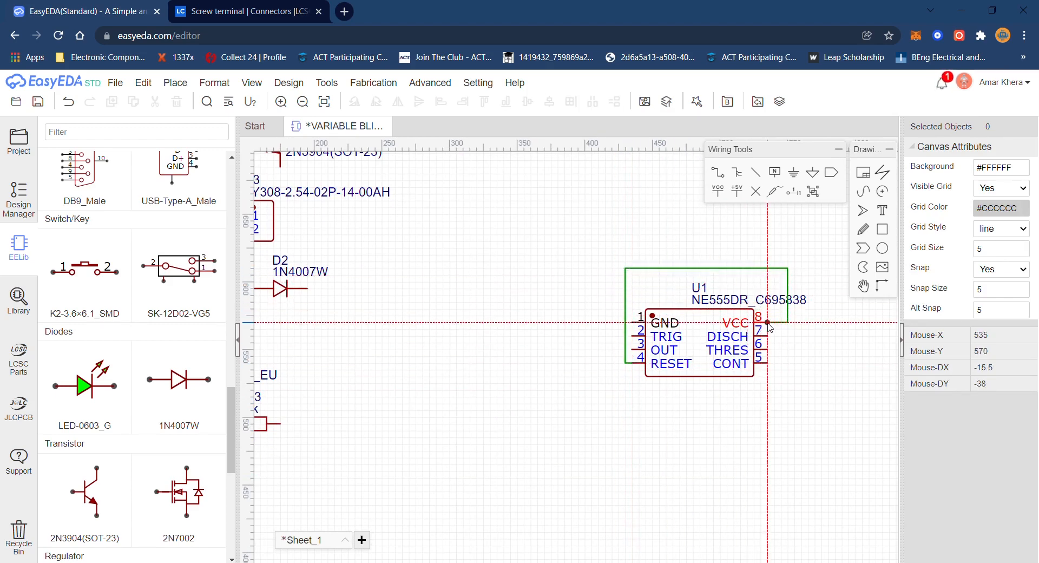
{"action": "key", "text": "Escape"}
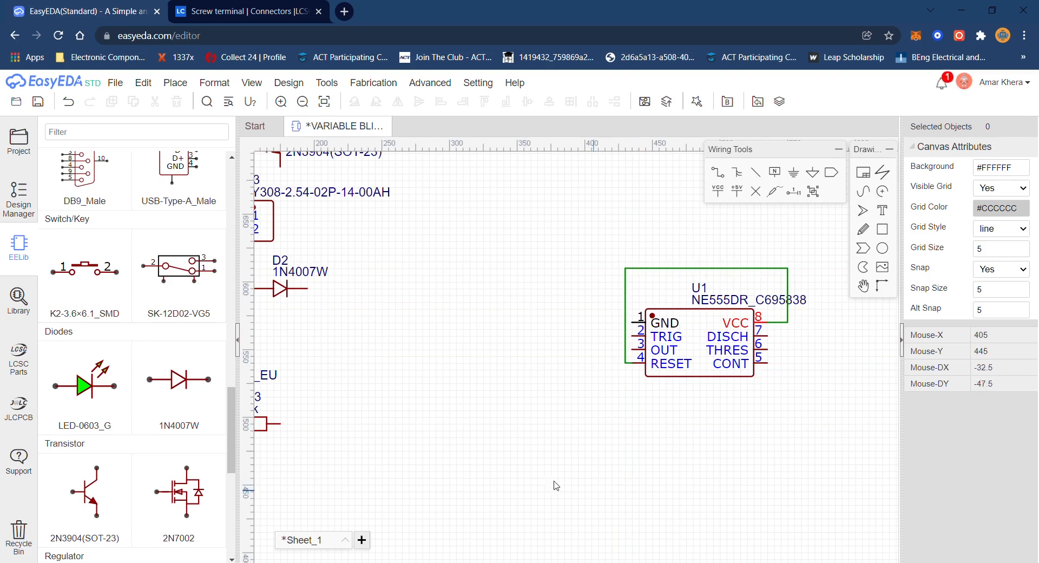
Step: Move capacitor C1 to just below the NE555DR timer
{"action": "scroll", "coordinate": [459, 411], "scroll_direction": "down", "scroll_amount": 2}
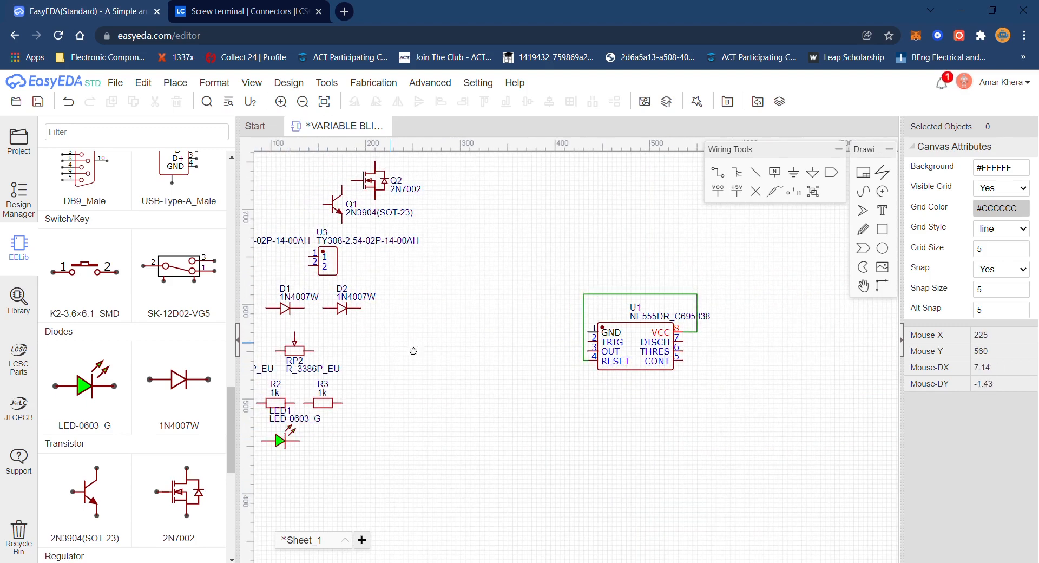
{"action": "right_click_drag", "start_coordinate": [411, 349], "coordinate": [470, 352]}
{"action": "left_click_drag", "start_coordinate": [290, 316], "coordinate": [438, 385]}
{"action": "left_click_drag", "start_coordinate": [652, 443], "coordinate": [653, 422]}
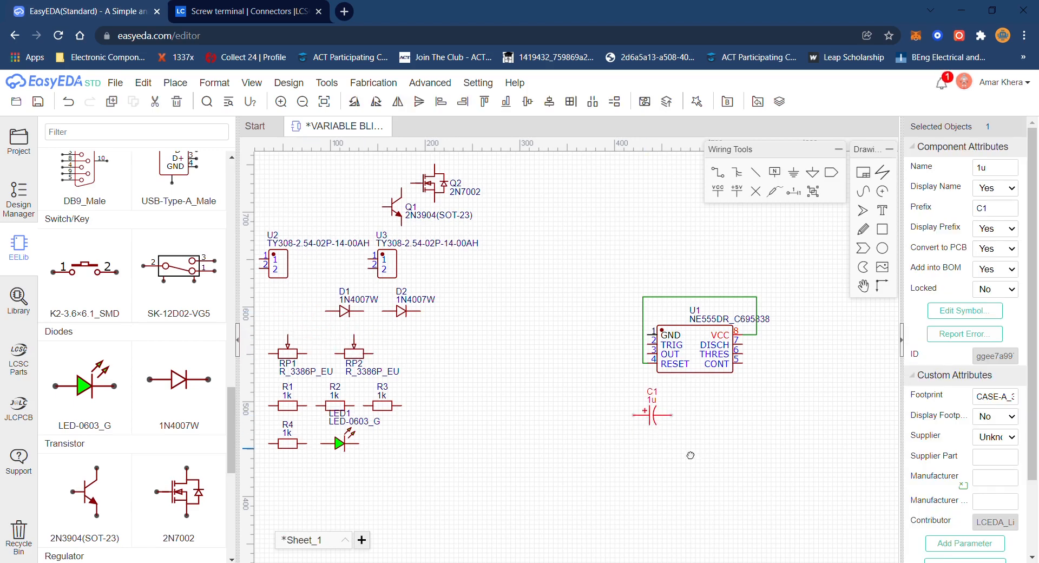
{"action": "right_click_drag", "start_coordinate": [691, 456], "coordinate": [677, 453]}
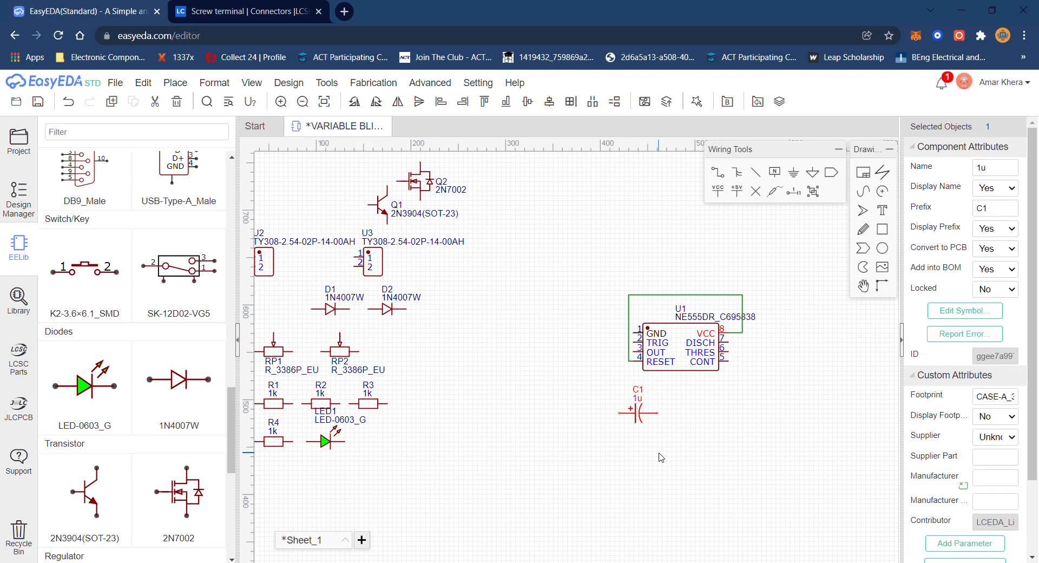
{"action": "left_click", "coordinate": [661, 457]}
Step: Wire the positive end of capacitor C1 to the timer's TRIG pin 2
{"action": "key", "text": "w"}
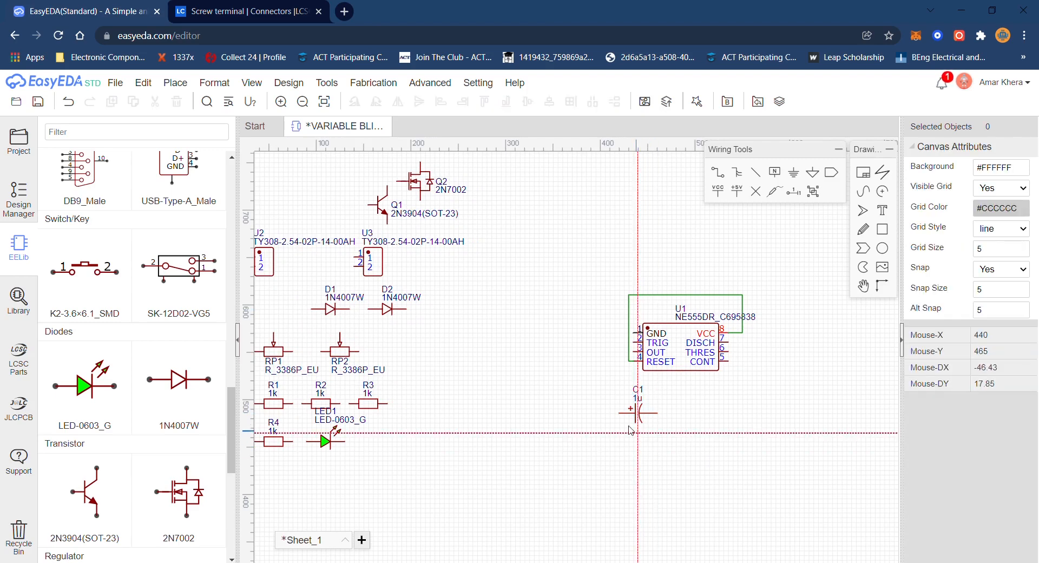
{"action": "left_click", "coordinate": [619, 414]}
{"action": "left_click", "coordinate": [601, 412]}
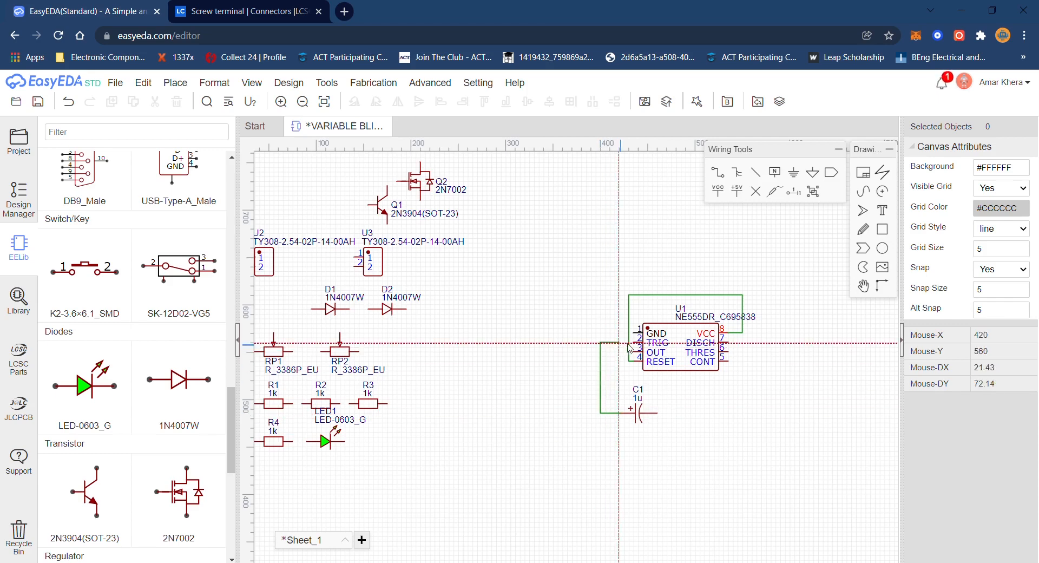
{"action": "left_click", "coordinate": [634, 342]}
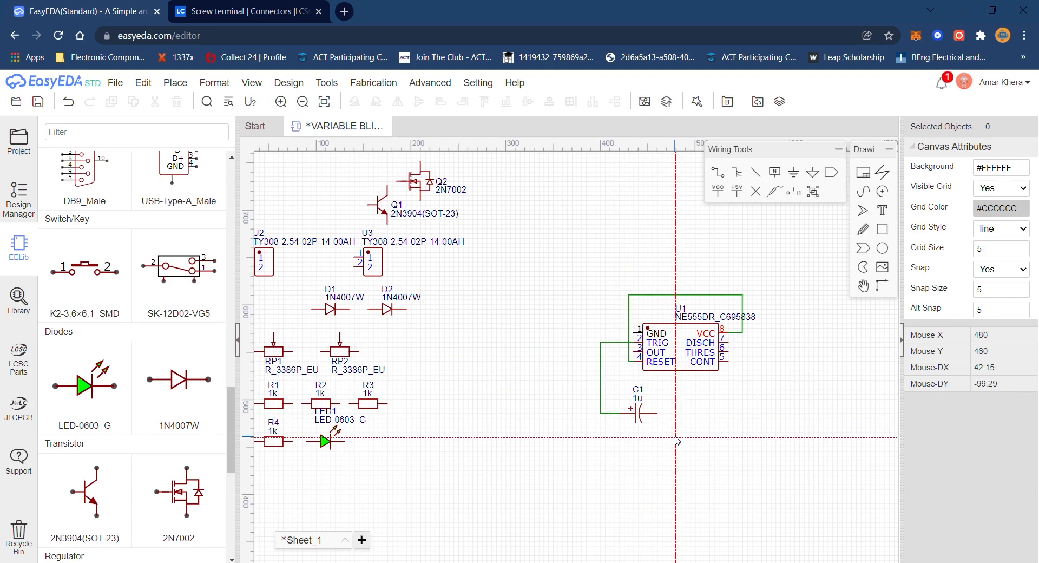
Step: Wire the negative end of capacitor C1, routed above the capacitor, to the timer's GND pin 1
{"action": "left_click", "coordinate": [667, 413]}
{"action": "left_click", "coordinate": [600, 382]}
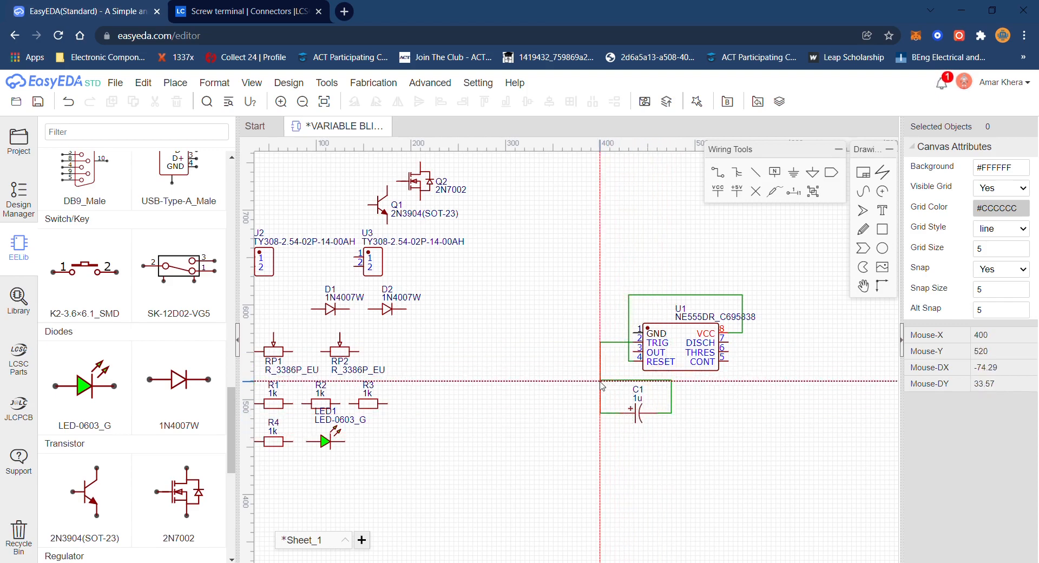
{"action": "left_click", "coordinate": [605, 381]}
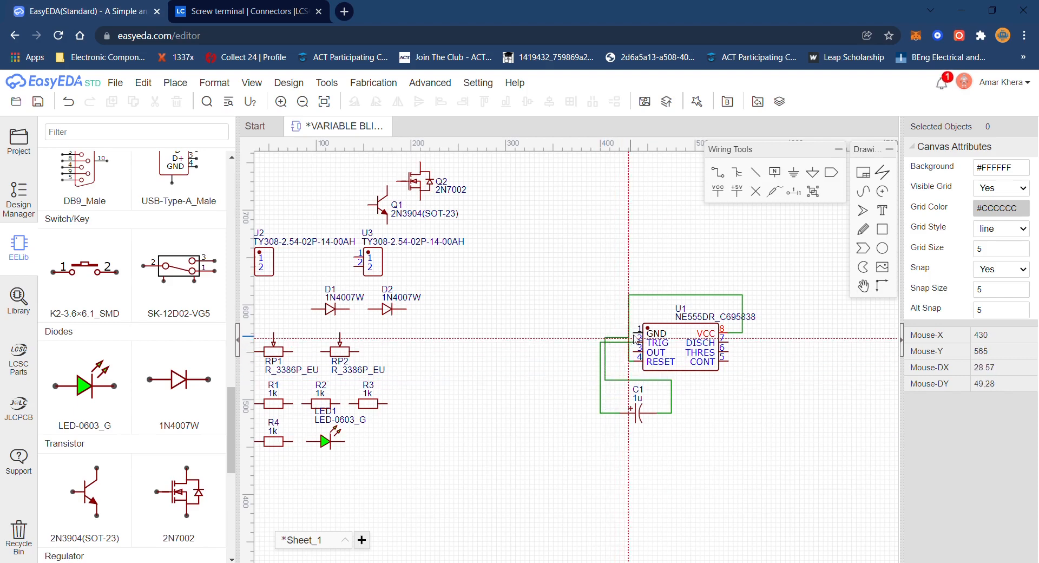
{"action": "left_click", "coordinate": [633, 334]}
{"action": "right_click", "coordinate": [561, 324]}
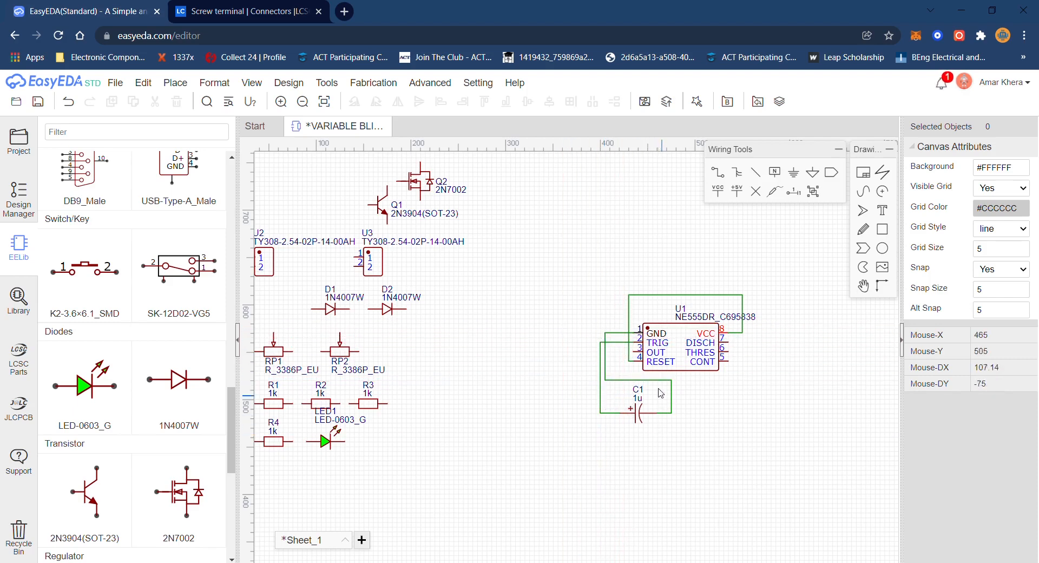
Step: Move resistor R1 to the left of the timer, in line with its OUT pin
{"action": "right_click_drag", "start_coordinate": [540, 375], "coordinate": [575, 390]}
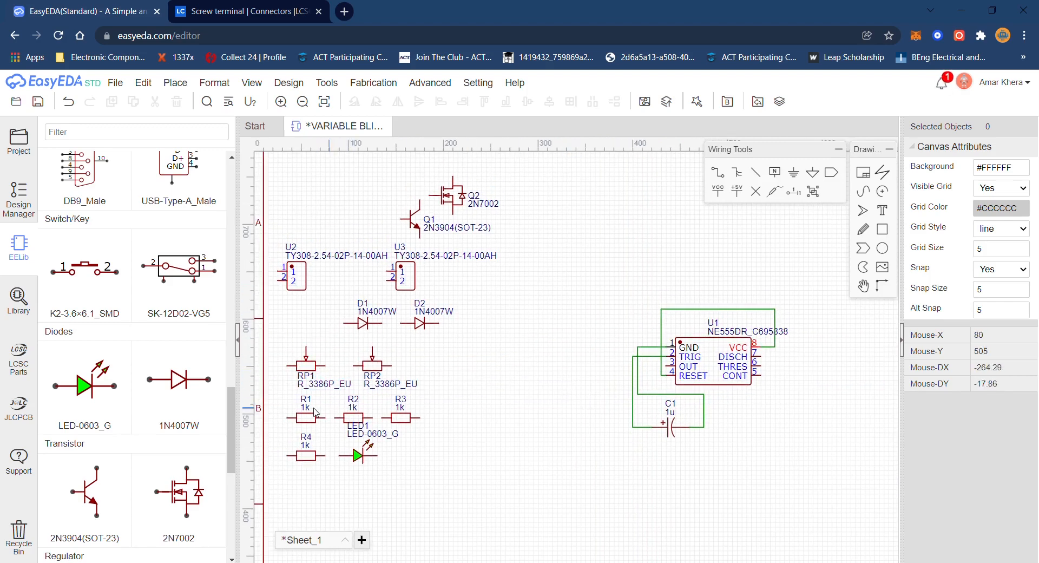
{"action": "left_click_drag", "start_coordinate": [318, 420], "coordinate": [511, 373]}
{"action": "left_click_drag", "start_coordinate": [596, 387], "coordinate": [602, 380]}
{"action": "scroll", "coordinate": [629, 383], "scroll_direction": "up", "scroll_amount": 3}
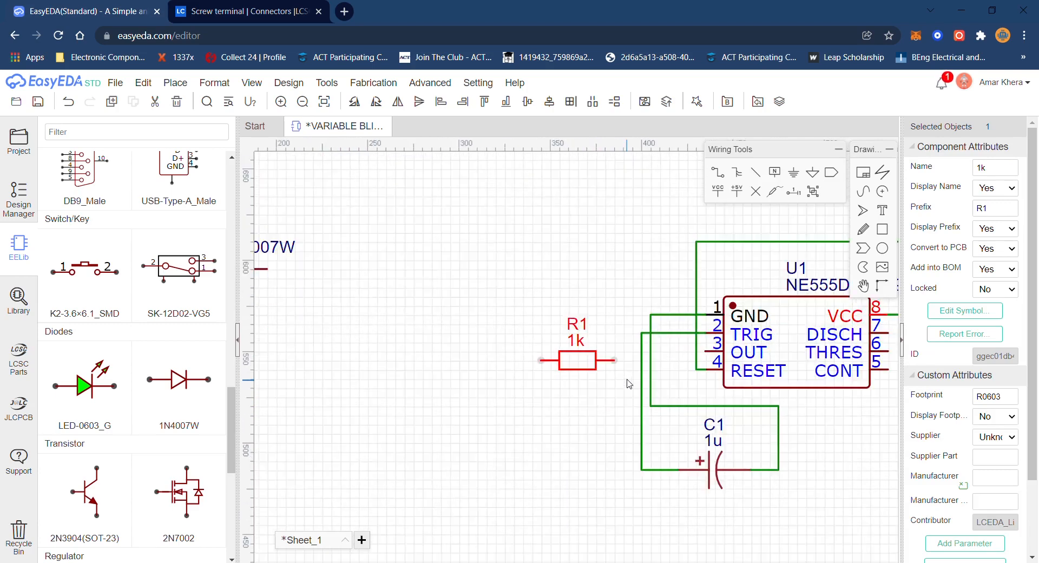
{"action": "scroll", "coordinate": [629, 383], "scroll_direction": "up", "scroll_amount": 1}
{"action": "scroll", "coordinate": [589, 371], "scroll_direction": "up", "scroll_amount": 1}
{"action": "left_click_drag", "start_coordinate": [545, 347], "coordinate": [541, 329]}
Step: Wire the right end of resistor R1 to the timer's OUT pin 3
{"action": "key", "text": "w"}
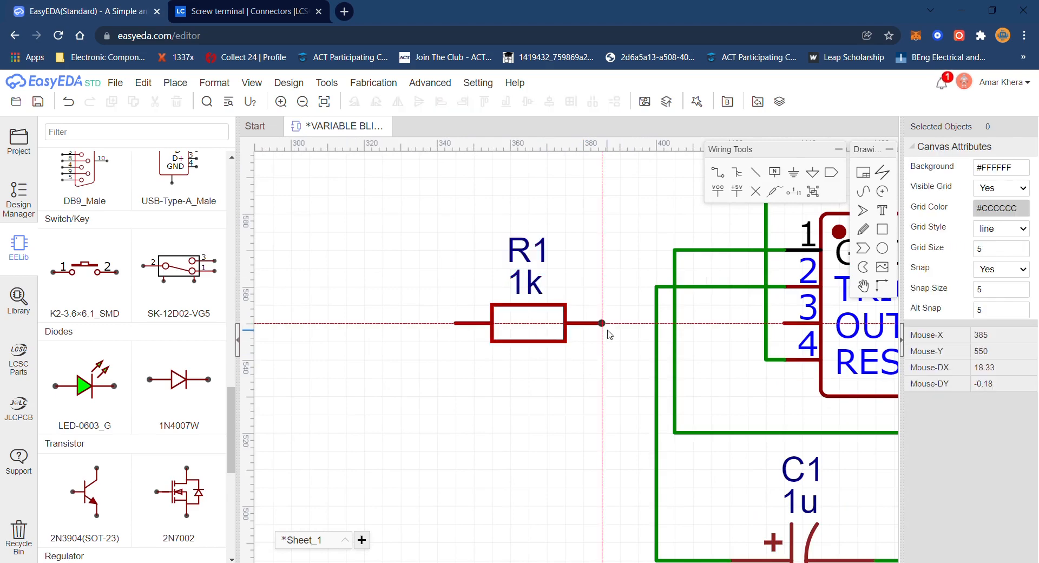
{"action": "left_click", "coordinate": [603, 326]}
{"action": "left_click", "coordinate": [784, 323]}
{"action": "key", "text": "Escape"}
Step: Move transistor Q1 above and left of resistor R1 and rotate it so its base points down
{"action": "scroll", "coordinate": [552, 418], "scroll_direction": "down", "scroll_amount": 5}
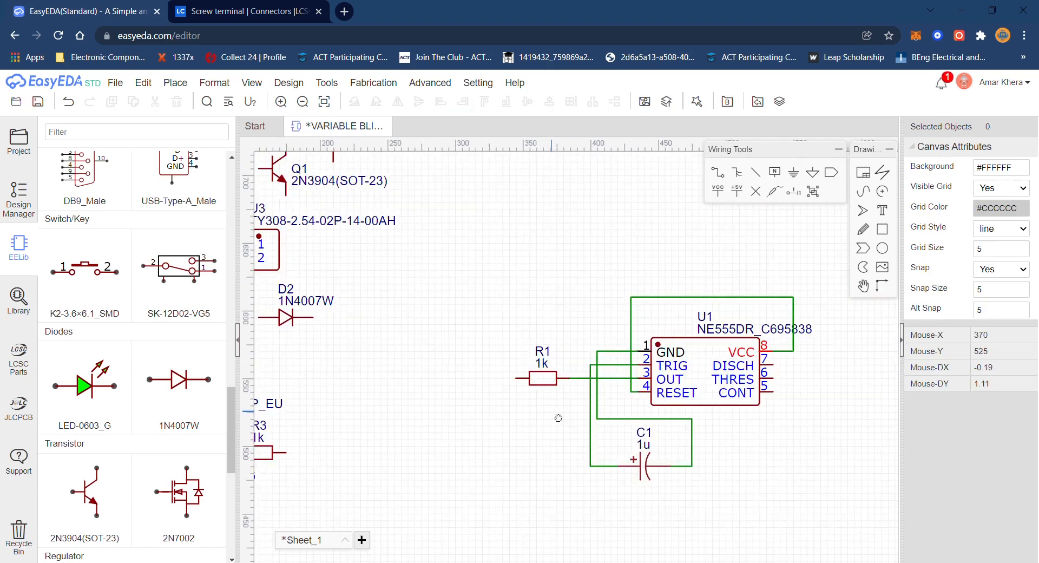
{"action": "left_click", "coordinate": [337, 211]}
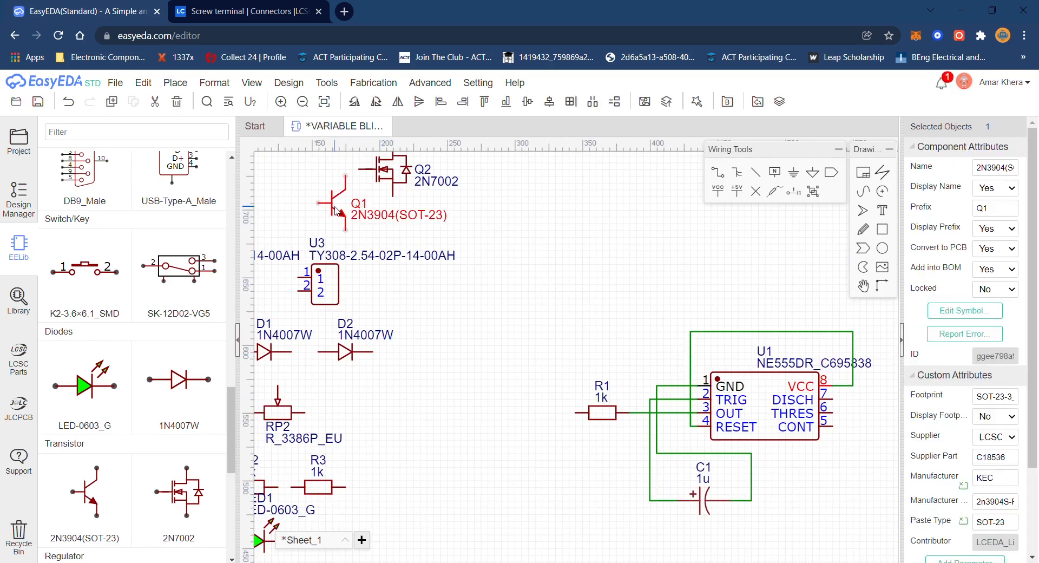
{"action": "left_click_drag", "start_coordinate": [516, 318], "coordinate": [528, 356]}
{"action": "key", "text": "space"}
Step: Wire Q1's base to the free end of R1 and its emitter to the wire joining RESET and VCC
{"action": "key", "text": "w"}
{"action": "left_click", "coordinate": [521, 357]}
{"action": "left_click", "coordinate": [574, 412]}
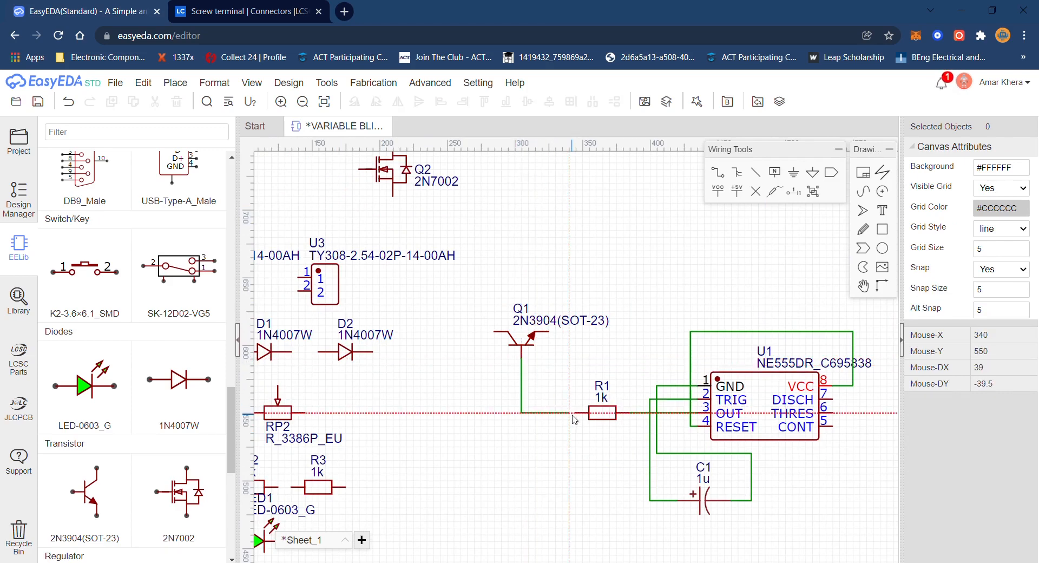
{"action": "left_click", "coordinate": [548, 332]}
{"action": "left_click", "coordinate": [689, 333]}
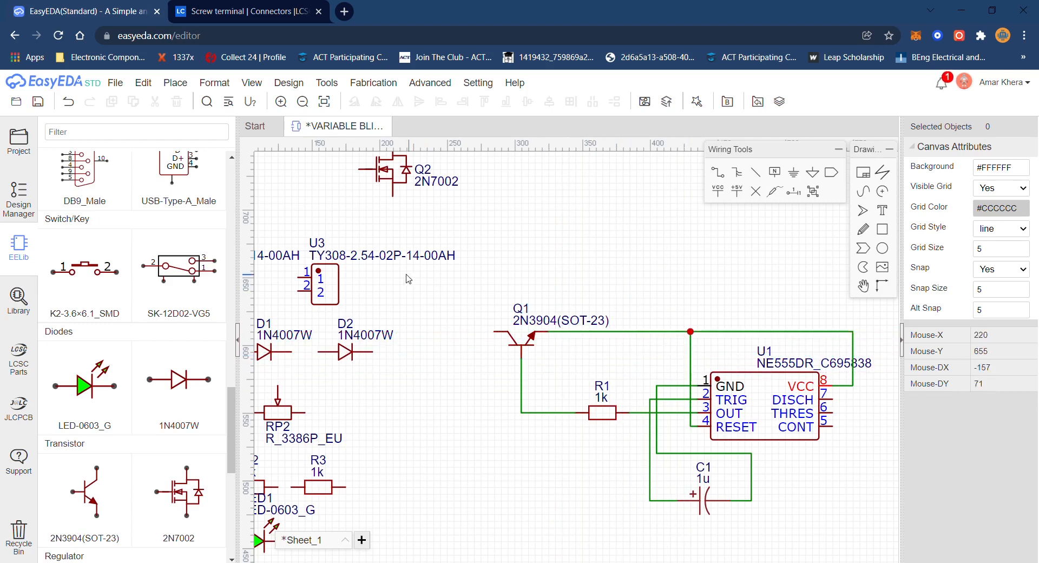
{"action": "scroll", "coordinate": [377, 301], "scroll_direction": "down", "scroll_amount": 2}
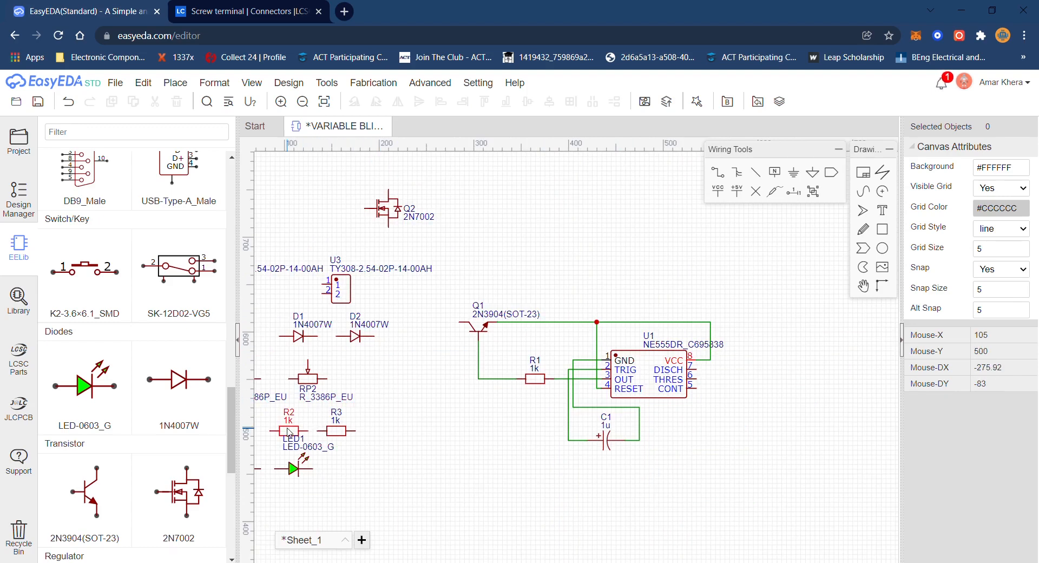
Step: Move resistor R2 above Q1, rotate it upright, and wire its lower end to Q1's collector
{"action": "left_click_drag", "start_coordinate": [288, 432], "coordinate": [451, 280]}
{"action": "key", "text": "space"}
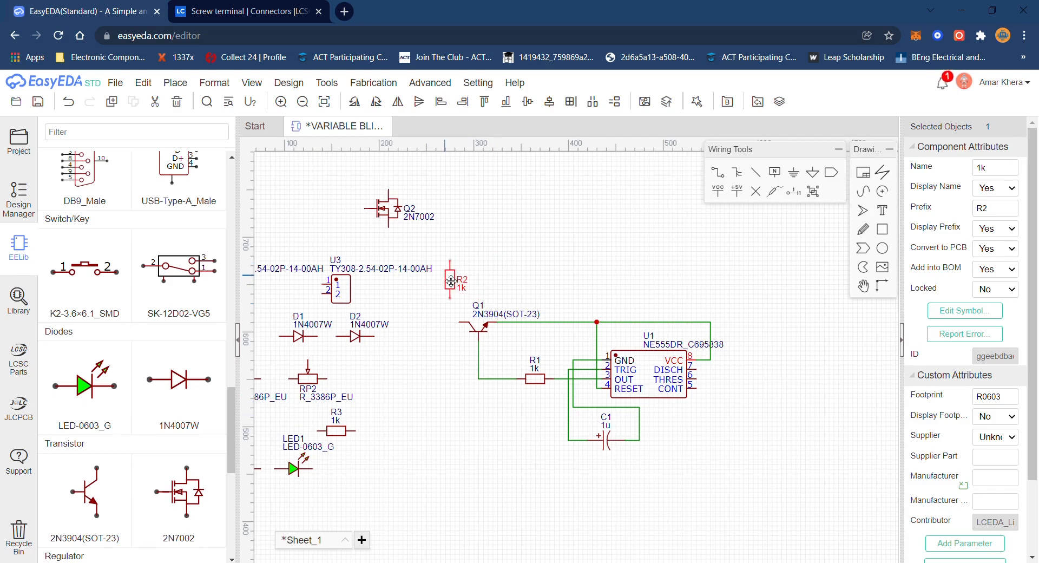
{"action": "left_click", "coordinate": [452, 309]}
{"action": "left_click", "coordinate": [453, 307]}
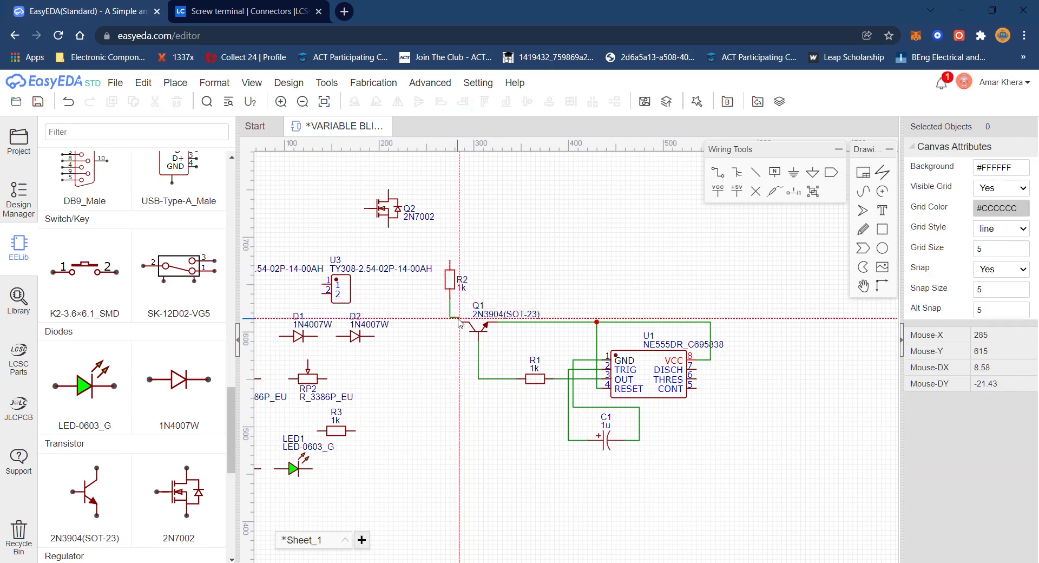
{"action": "left_click", "coordinate": [463, 328]}
{"action": "right_click", "coordinate": [406, 379]}
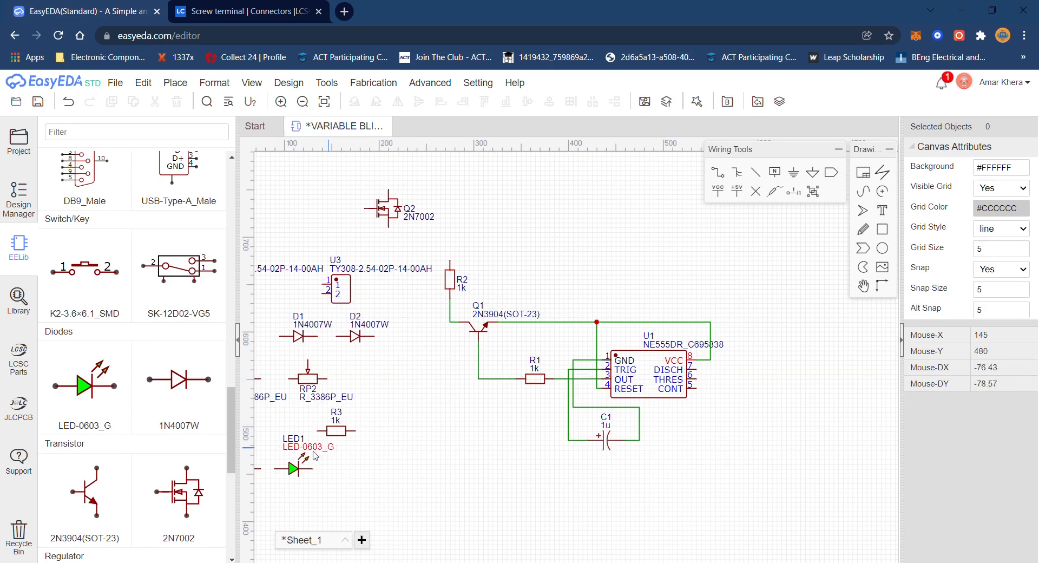
Step: Move LED1 directly above R2 and rotate it so it points up
{"action": "mouse_move", "coordinate": [308, 444]}
{"action": "left_mouse_down"}
{"action": "mouse_move", "coordinate": [464, 222]}
{"action": "mouse_move", "coordinate": [446, 234]}
{"action": "mouse_move", "coordinate": [443, 223]}
{"action": "left_mouse_up"}
{"action": "key", "text": "space"}
{"action": "scroll", "coordinate": [463, 249], "scroll_direction": "up", "scroll_amount": 2}
{"action": "left_click", "coordinate": [489, 282]}
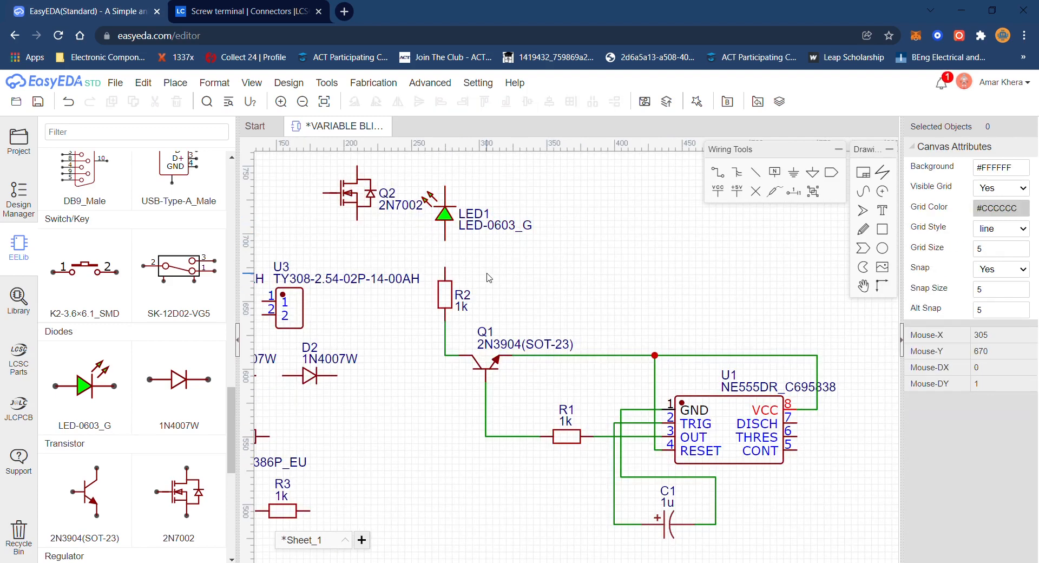
Step: Place a GND symbol, flipped upside down, directly above LED1
{"action": "right_click_drag", "start_coordinate": [531, 384], "coordinate": [566, 489]}
{"action": "left_click", "coordinate": [793, 173]}
{"action": "key", "text": "space"}
{"action": "key", "text": "space"}
{"action": "key", "text": "space"}
{"action": "key", "text": "space"}
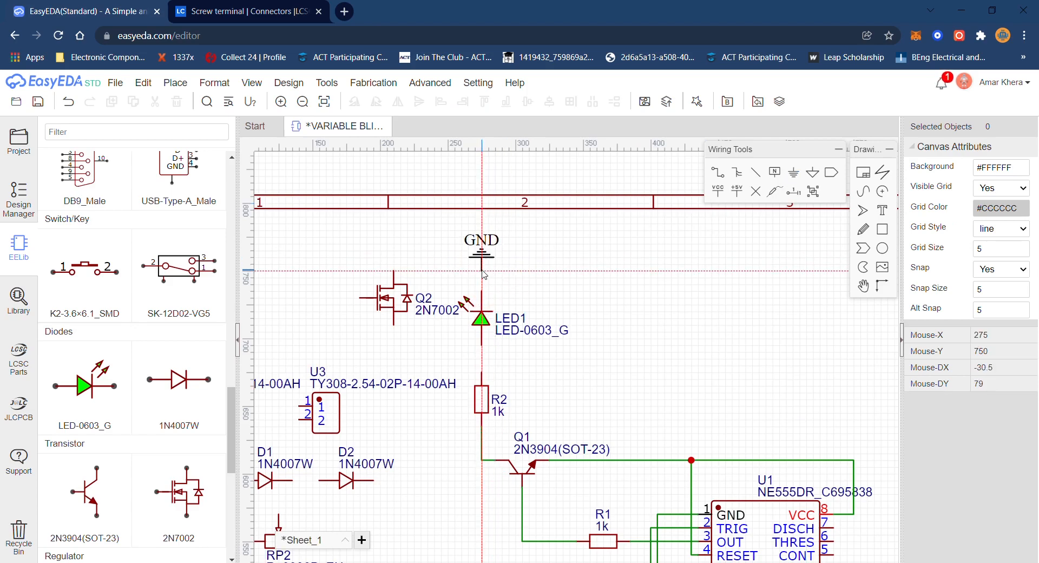
{"action": "left_click", "coordinate": [483, 273]}
Step: Wire LED1 in series between the GND symbol above it and the upper end of R2
{"action": "left_click", "coordinate": [482, 347]}
{"action": "left_click", "coordinate": [482, 373]}
{"action": "right_click", "coordinate": [417, 362]}
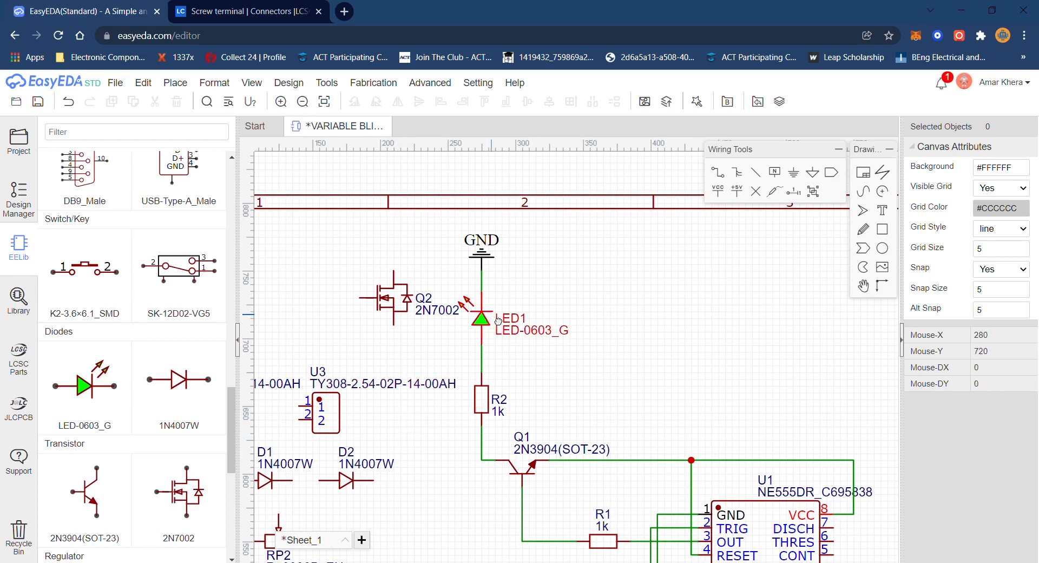
Step: Move connector U3 directly above connector U2 near the sheet's left border
{"action": "right_click_drag", "start_coordinate": [427, 407], "coordinate": [519, 271]}
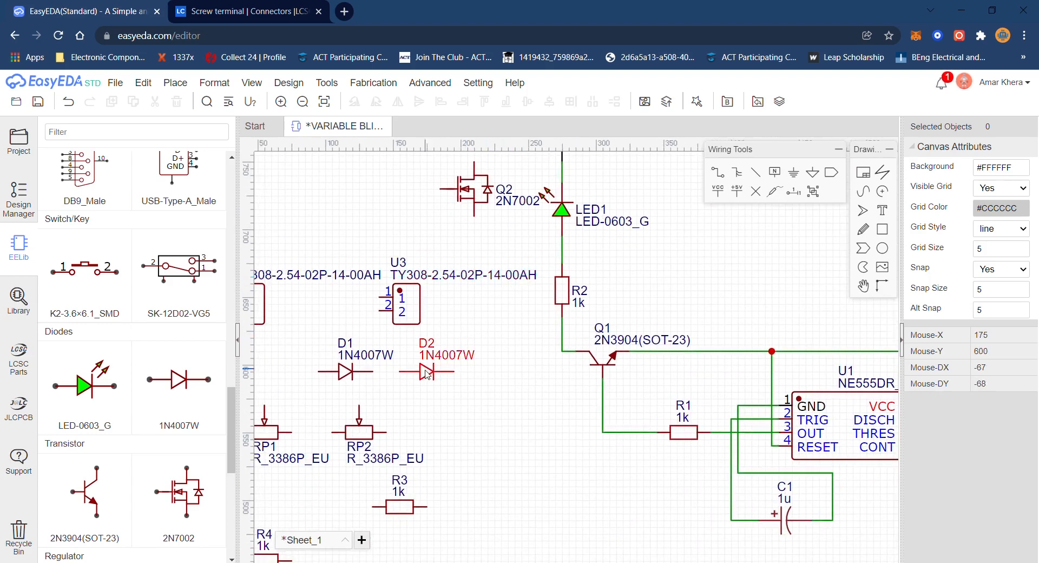
{"action": "right_click_drag", "start_coordinate": [657, 347], "coordinate": [776, 323]}
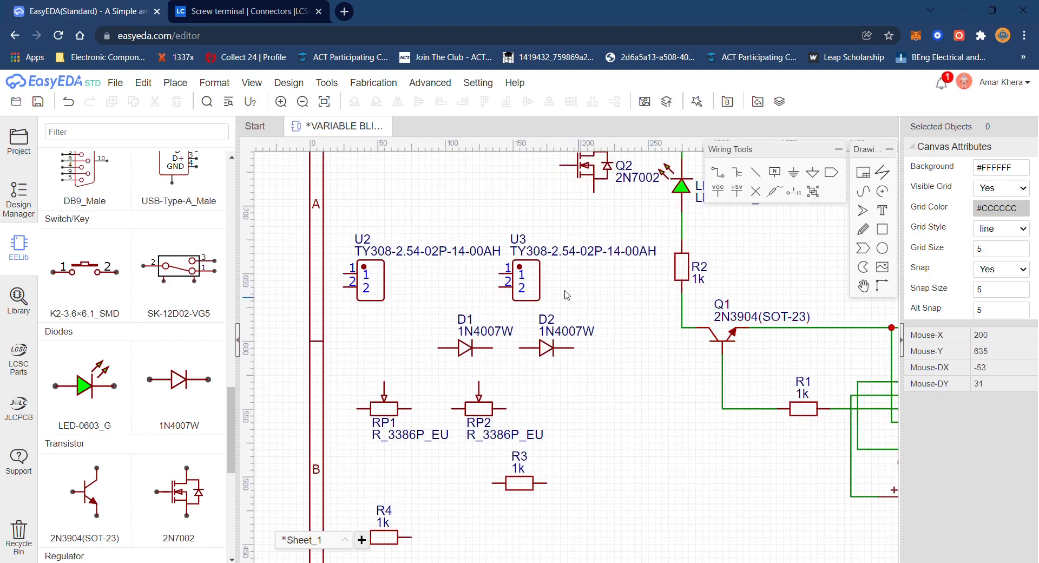
{"action": "left_click_drag", "start_coordinate": [538, 273], "coordinate": [519, 246]}
{"action": "left_click_drag", "start_coordinate": [429, 203], "coordinate": [393, 206]}
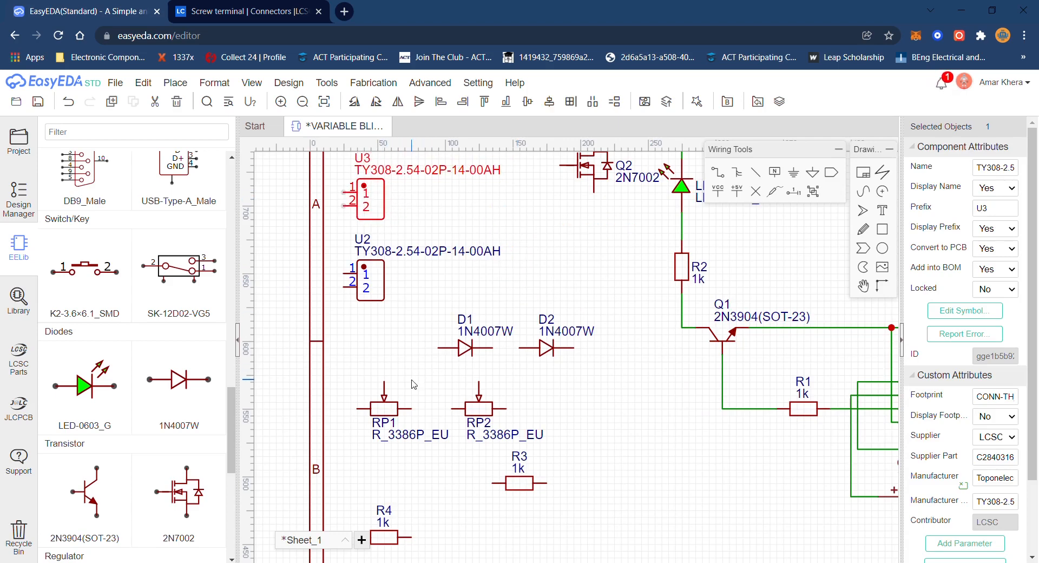
Step: Move diode D1 to the right of connector U2 and diode D2 to the right of connector U3
{"action": "left_click_drag", "start_coordinate": [490, 346], "coordinate": [577, 262]}
{"action": "left_click", "coordinate": [545, 350]}
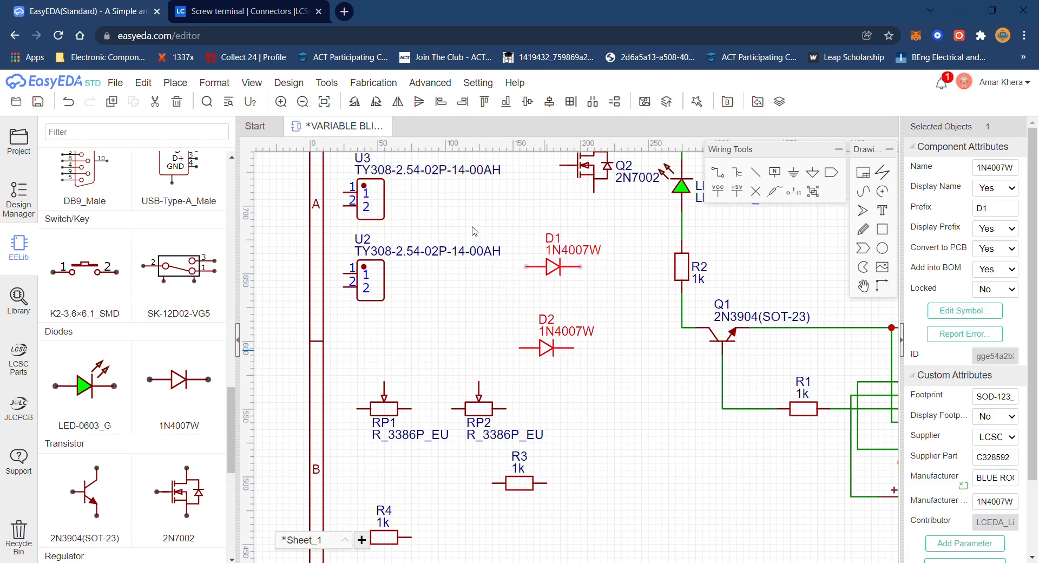
{"action": "left_click_drag", "start_coordinate": [474, 231], "coordinate": [473, 226]}
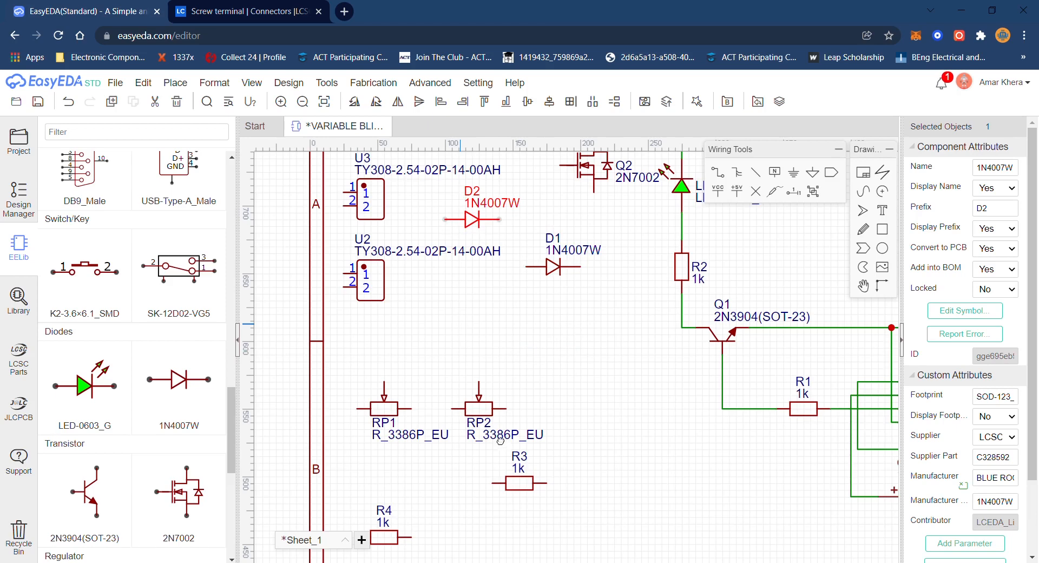
Step: Stand resistor R3 upright below D1 and wire its lower end to the junction of Q1's base and R1
{"action": "left_click_drag", "start_coordinate": [451, 445], "coordinate": [491, 373]}
{"action": "key", "text": "space"}
{"action": "key", "text": "w"}
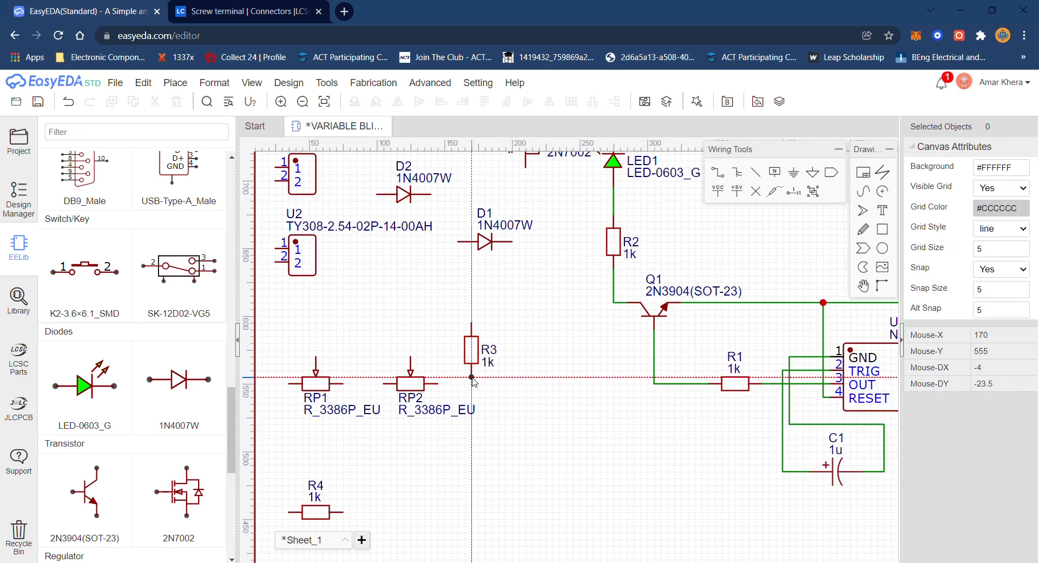
{"action": "left_click", "coordinate": [472, 377]}
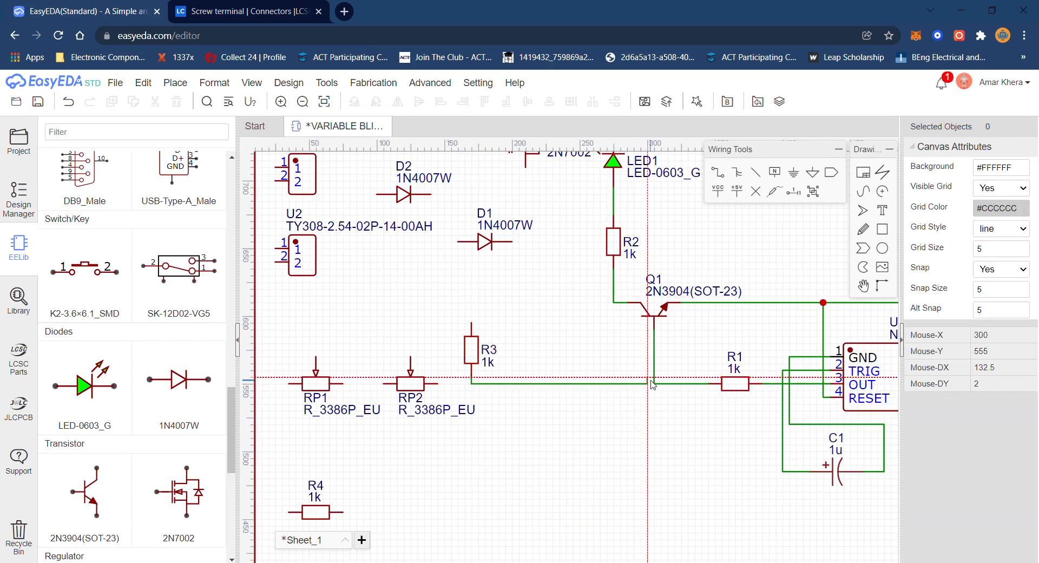
{"action": "left_click", "coordinate": [653, 383]}
{"action": "key", "text": "Escape"}
Step: Move potentiometer RP2 below and slightly left of R3, under the wire running to R1
{"action": "key", "text": "Left"}
{"action": "key", "text": "Left"}
{"action": "key", "text": "Down"}
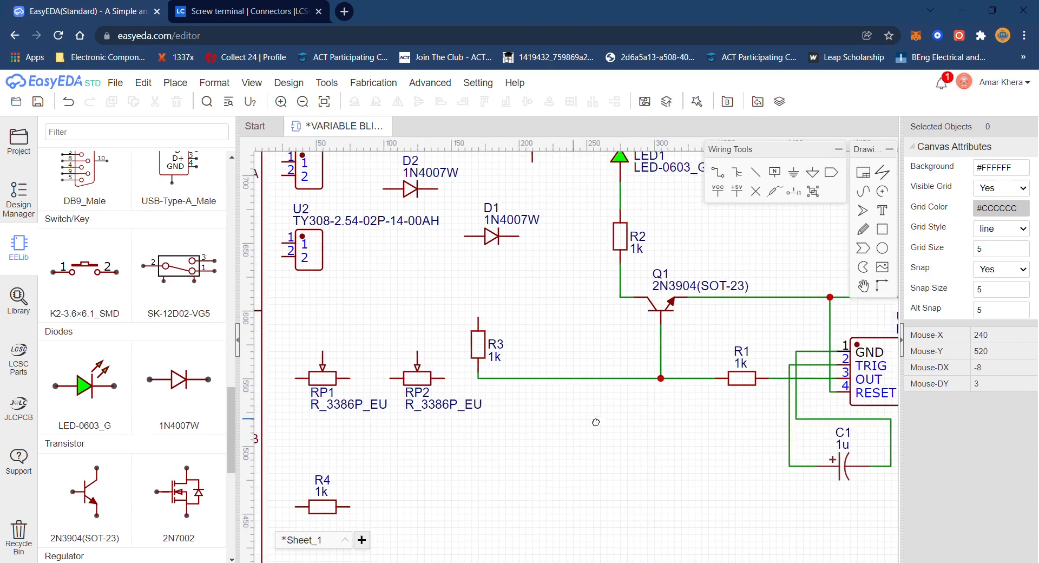
{"action": "left_click_drag", "start_coordinate": [475, 371], "coordinate": [498, 416]}
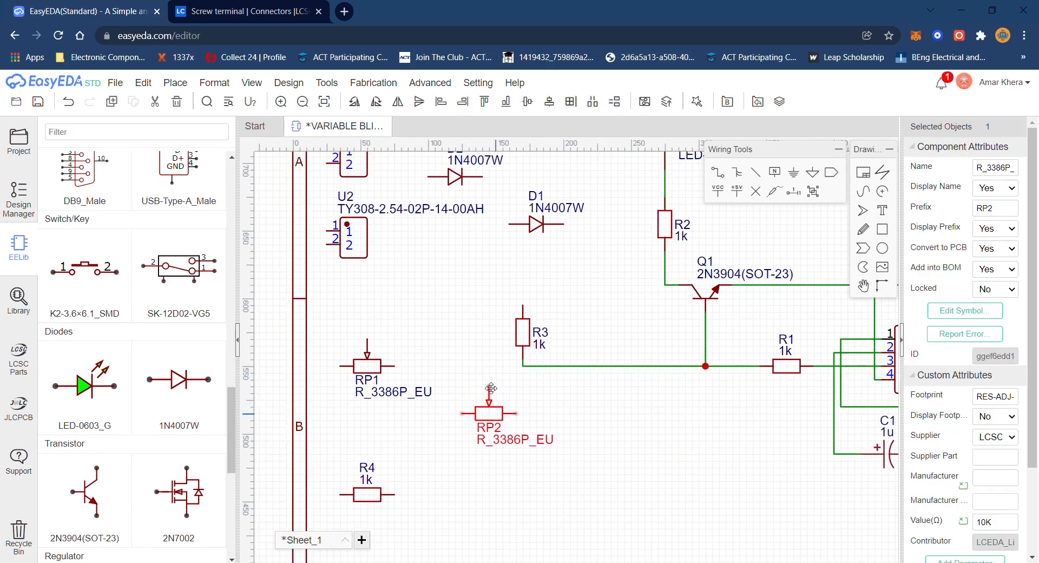
Step: Move MOSFET Q2 to the left of R3 and rotate it so its gate points down
{"action": "scroll", "coordinate": [471, 352], "scroll_direction": "down", "scroll_amount": 2}
{"action": "right_click_drag", "start_coordinate": [470, 351], "coordinate": [469, 407]}
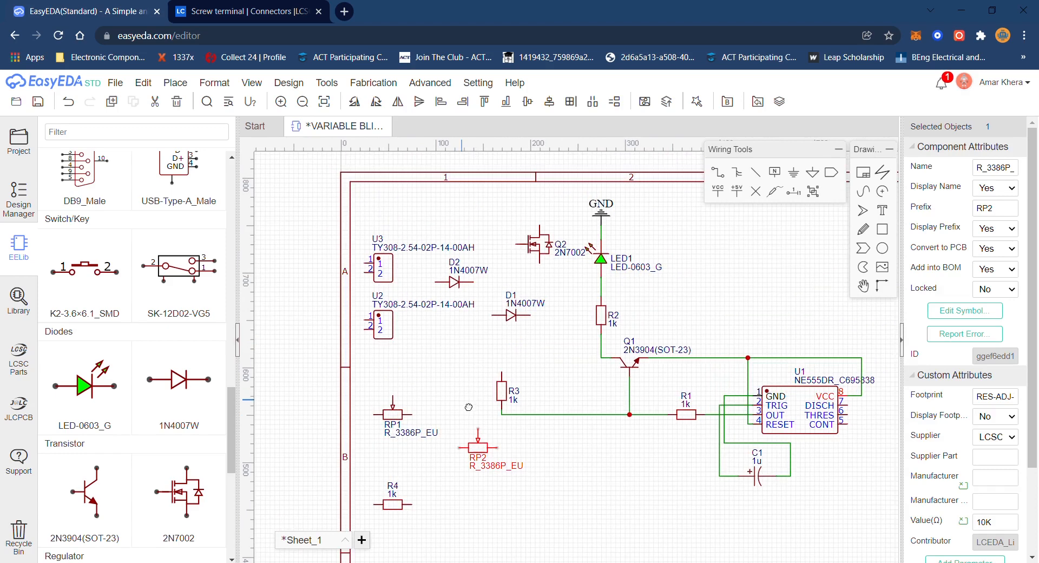
{"action": "left_click_drag", "start_coordinate": [545, 260], "coordinate": [494, 392]}
{"action": "key", "text": "space"}
{"action": "key", "text": "space"}
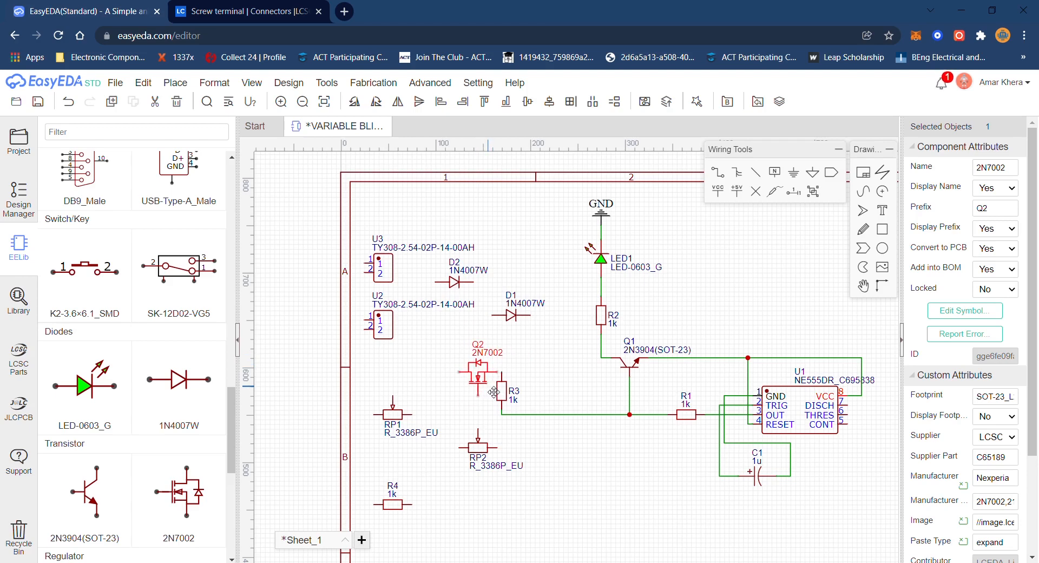
{"action": "scroll", "coordinate": [492, 392], "scroll_direction": "up", "scroll_amount": 3}
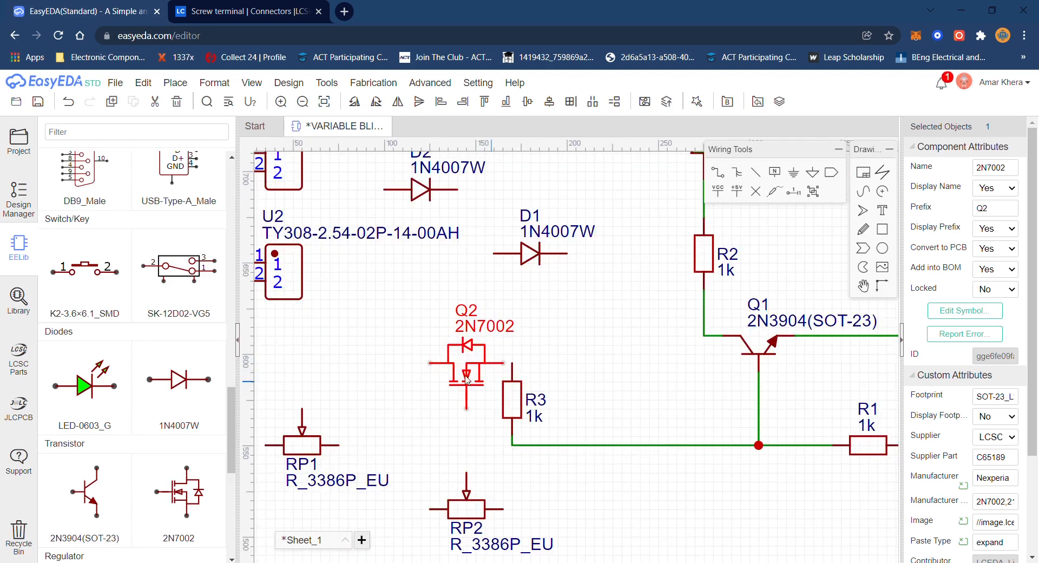
{"action": "left_click_drag", "start_coordinate": [465, 377], "coordinate": [469, 376]}
Step: Wire Q2's right terminal to R3's upper end and Q2's gate to R3's lower end
{"action": "key", "text": "w"}
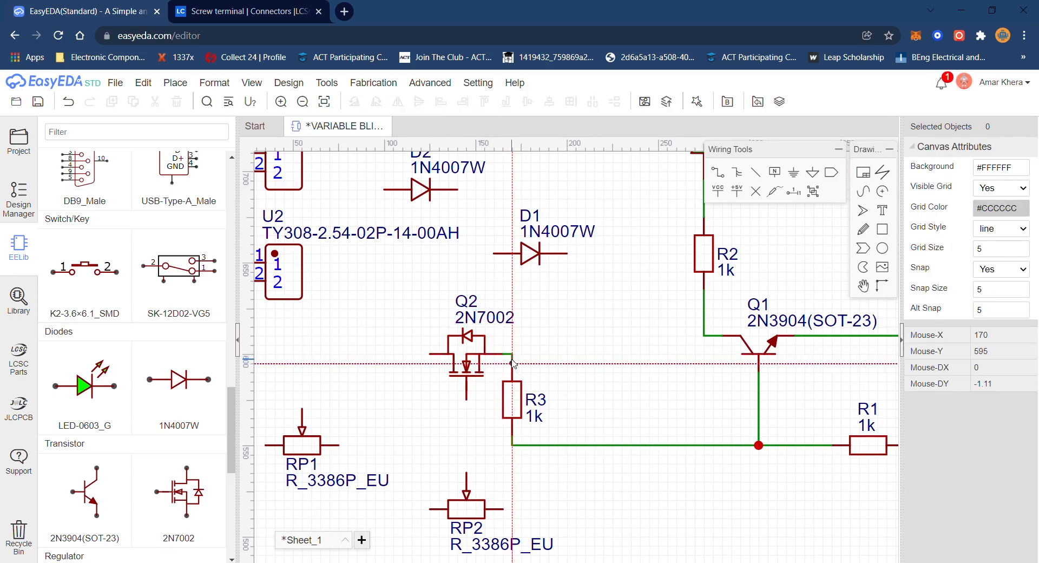
{"action": "left_click", "coordinate": [511, 372]}
{"action": "left_click", "coordinate": [466, 399]}
{"action": "left_click", "coordinate": [512, 445]}
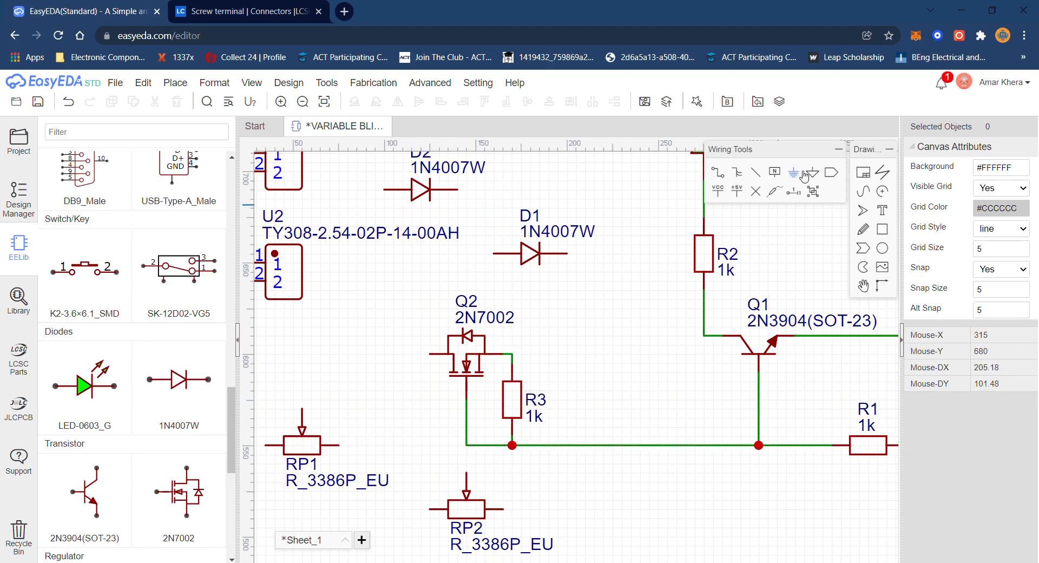
Step: Place a sideways GND symbol to the right of Q2 and wire it to the junction of Q2 and R3
{"action": "key", "text": "space"}
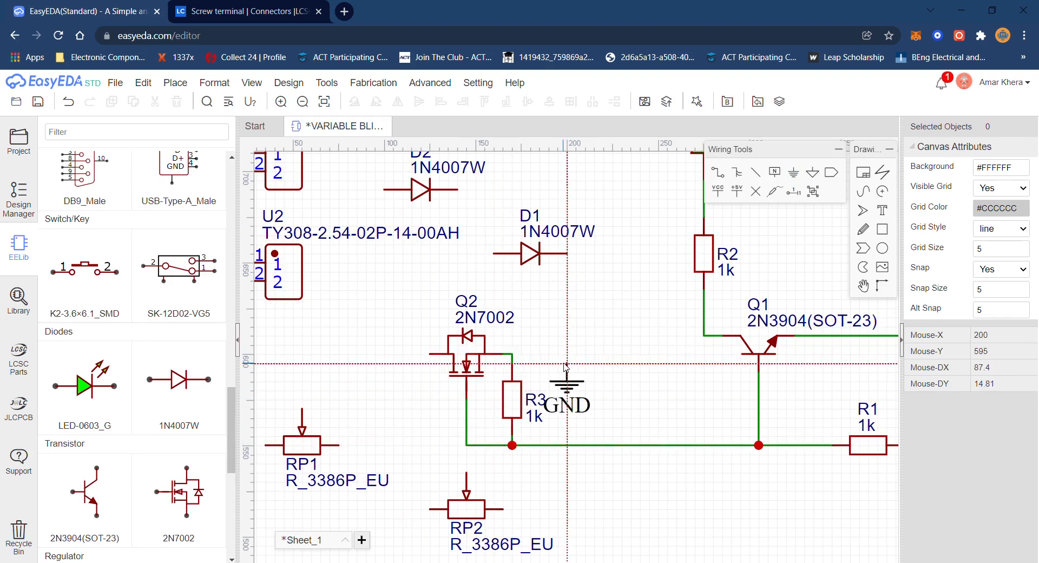
{"action": "left_click", "coordinate": [560, 354]}
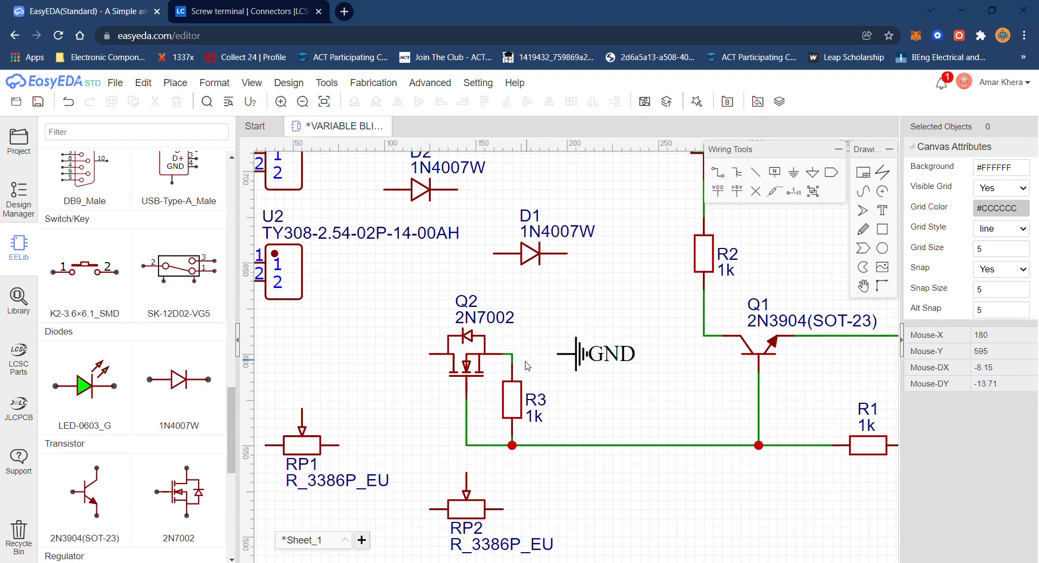
{"action": "left_click", "coordinate": [514, 356]}
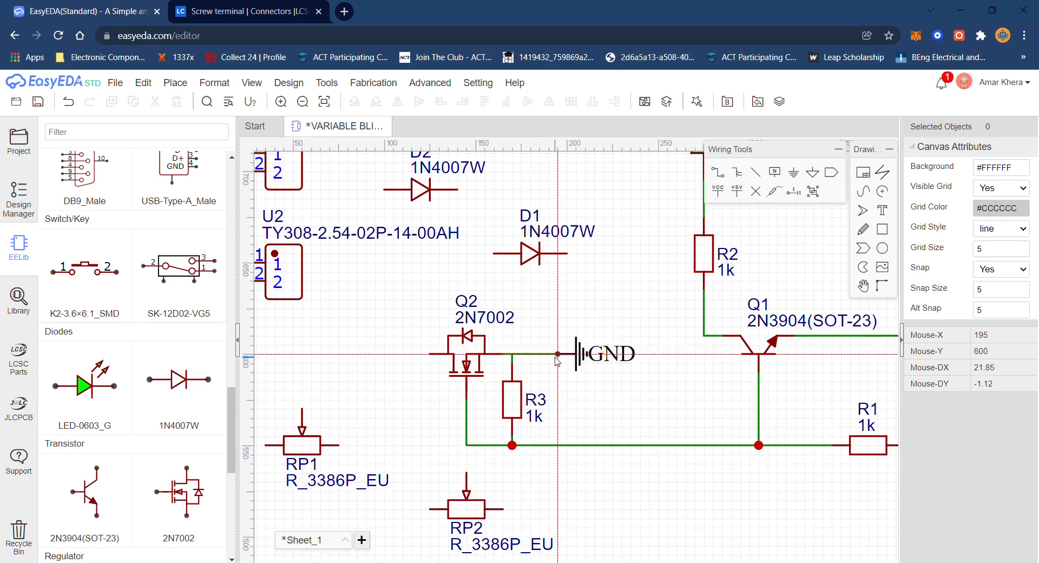
{"action": "left_click", "coordinate": [555, 357]}
{"action": "right_click", "coordinate": [534, 310]}
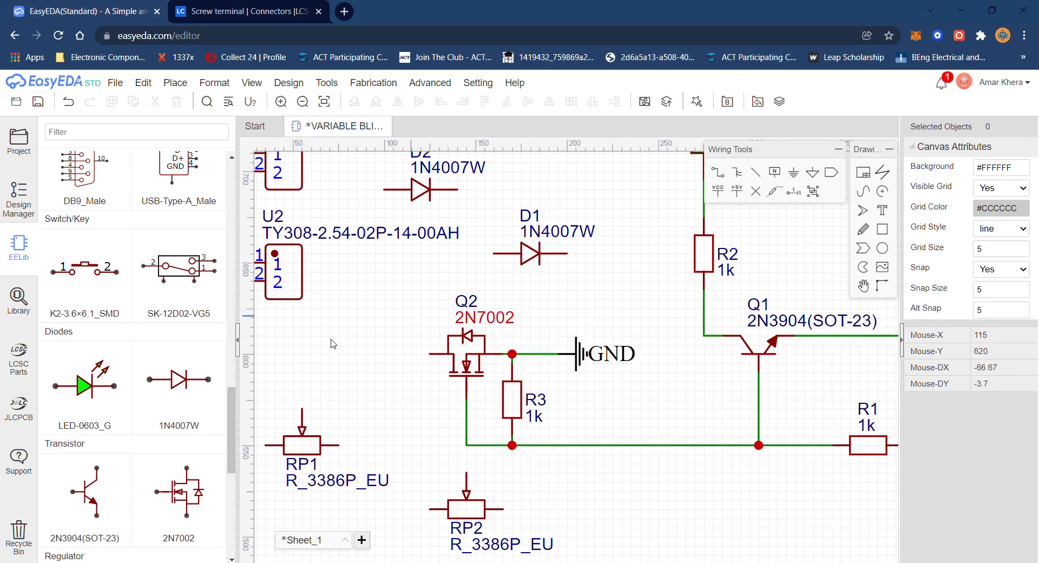
Step: Move potentiometer RP1 to the right of and slightly below RP2
{"action": "scroll", "coordinate": [400, 349], "scroll_direction": "down", "scroll_amount": 4}
{"action": "left_click_drag", "start_coordinate": [415, 415], "coordinate": [672, 496]}
Step: Rotate connector U2 by 180° so its pins face Q2, and wire its pin 1 to Q2's left terminal
{"action": "left_click_drag", "start_coordinate": [423, 301], "coordinate": [421, 321]}
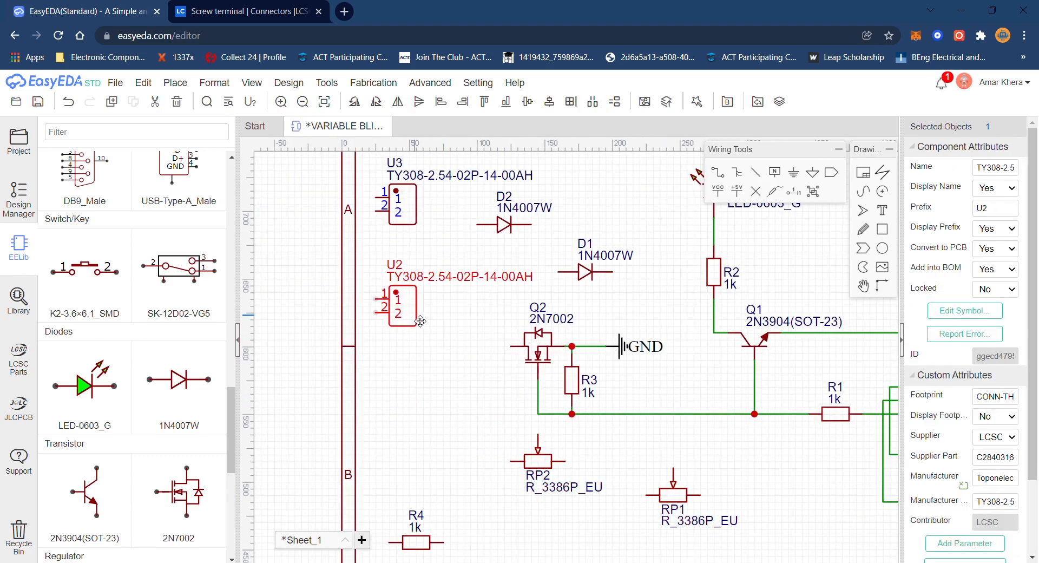
{"action": "key", "text": "space"}
{"action": "left_click_drag", "start_coordinate": [429, 357], "coordinate": [411, 328]}
{"action": "key", "text": "space"}
{"action": "left_click", "coordinate": [424, 319]}
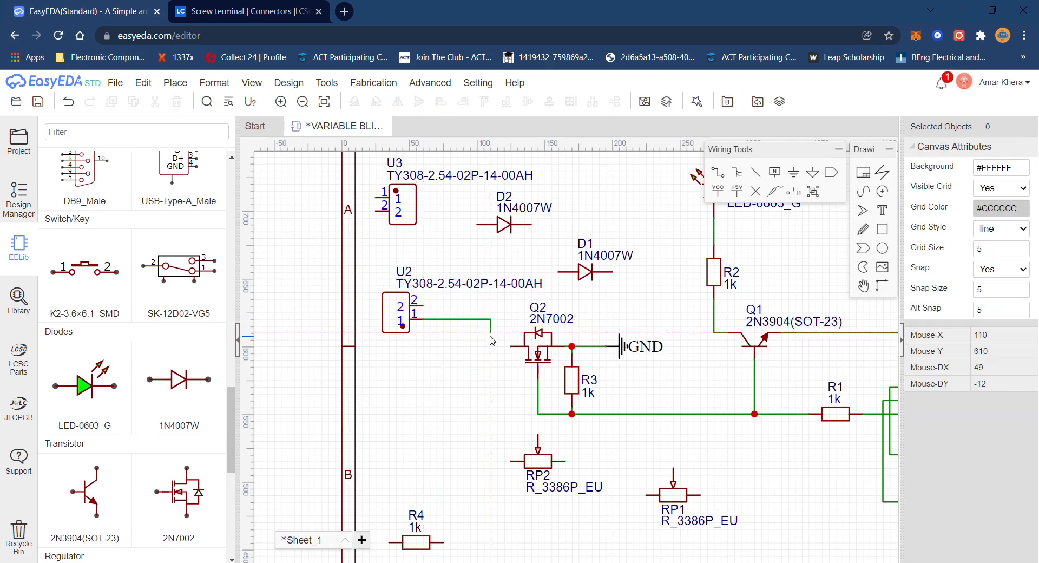
{"action": "left_click", "coordinate": [453, 346]}
Step: Place a VCC symbol above connector U2 and wire it to U2's pin 2
{"action": "right_click_drag", "start_coordinate": [461, 297], "coordinate": [479, 358]}
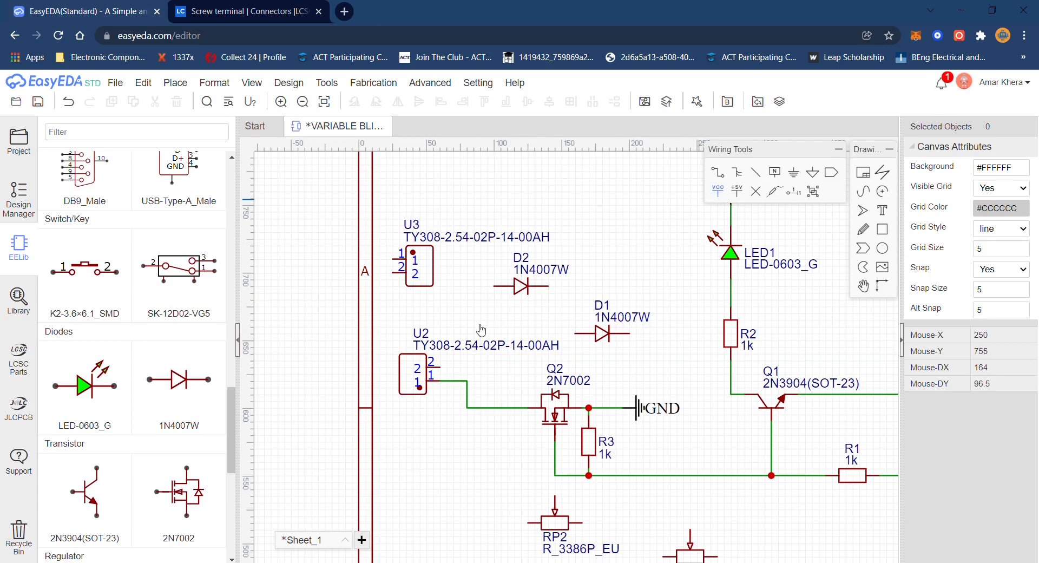
{"action": "left_click", "coordinate": [453, 325]}
{"action": "key", "text": "Escape"}
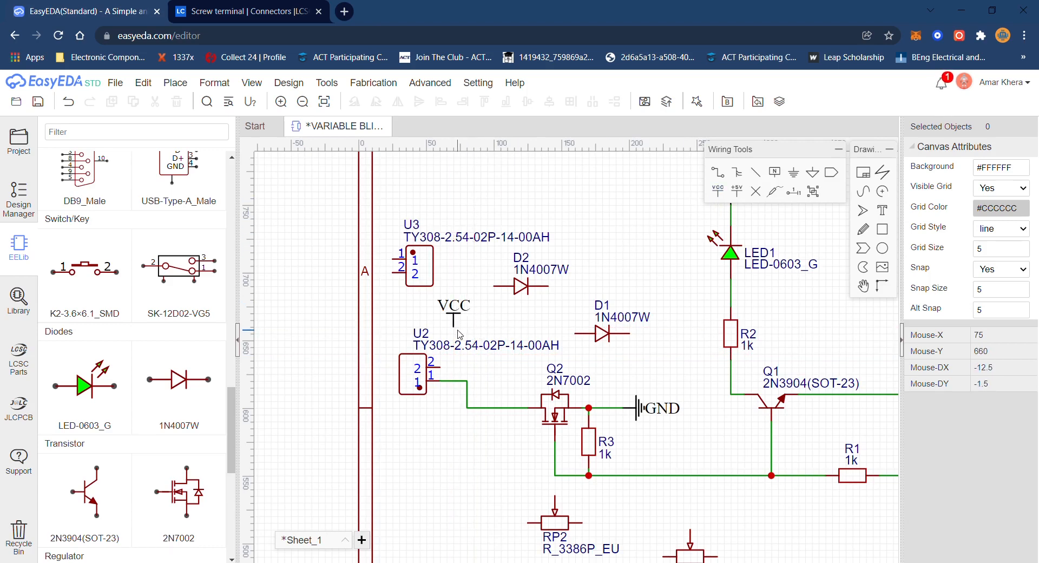
{"action": "key", "text": "w"}
{"action": "left_click", "coordinate": [453, 326]}
{"action": "left_click", "coordinate": [440, 367]}
{"action": "key", "text": "Escape"}
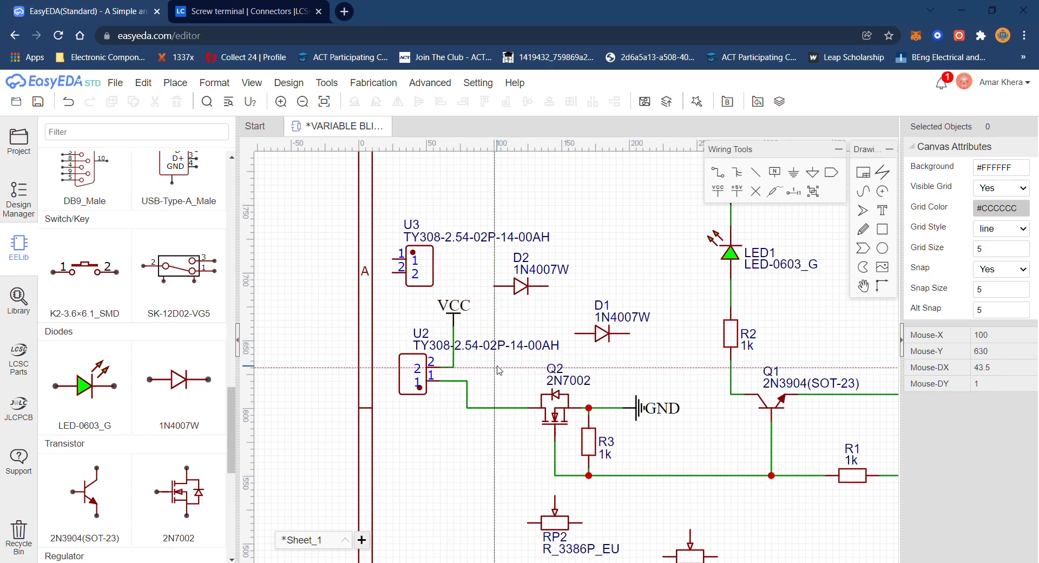
Step: Move diode D1 below the right end of capacitor C1, oriented vertically and pointing down
{"action": "scroll", "coordinate": [499, 370], "scroll_direction": "down", "scroll_amount": 3}
{"action": "right_click_drag", "start_coordinate": [459, 347], "coordinate": [340, 289]}
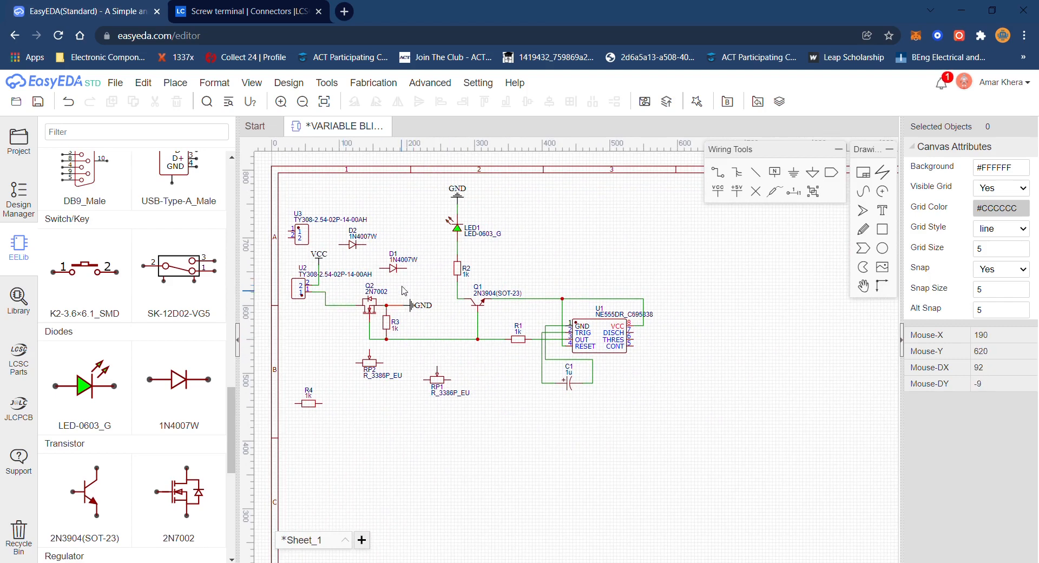
{"action": "left_click_drag", "start_coordinate": [396, 273], "coordinate": [599, 415]}
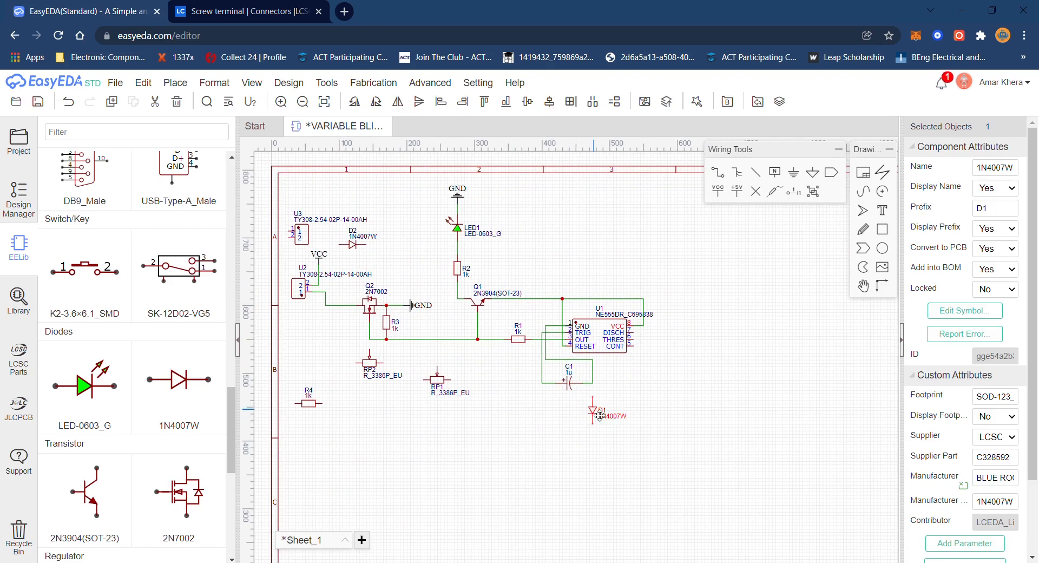
Step: Wire D1's upper end to the wire corner at the right end of capacitor C1
{"action": "scroll", "coordinate": [583, 410], "scroll_direction": "up", "scroll_amount": 2}
{"action": "scroll", "coordinate": [603, 415], "scroll_direction": "up", "scroll_amount": 1}
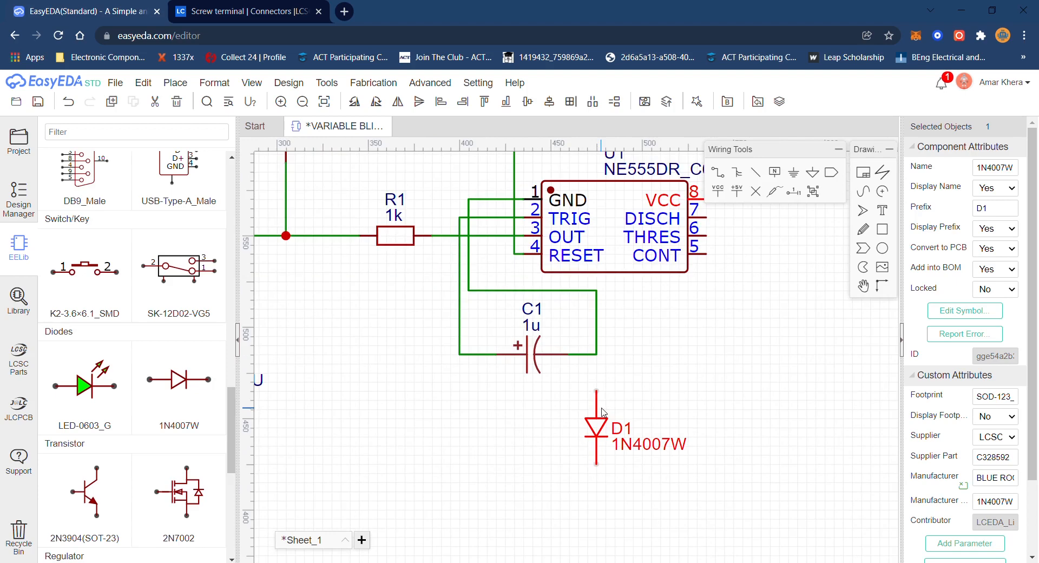
{"action": "key", "text": "w"}
{"action": "left_click", "coordinate": [597, 391]}
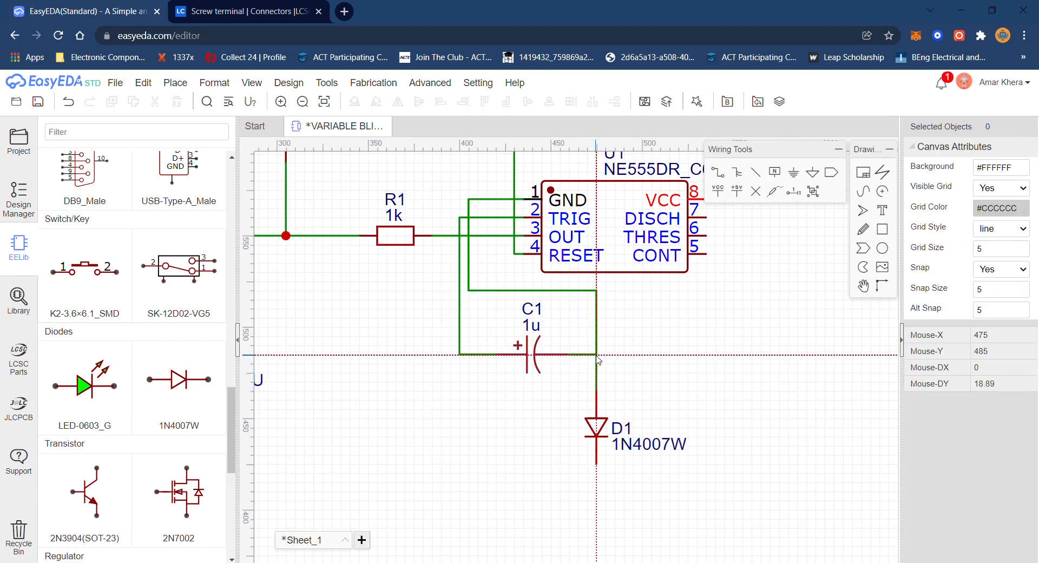
{"action": "left_click", "coordinate": [596, 354]}
{"action": "key", "text": "Escape"}
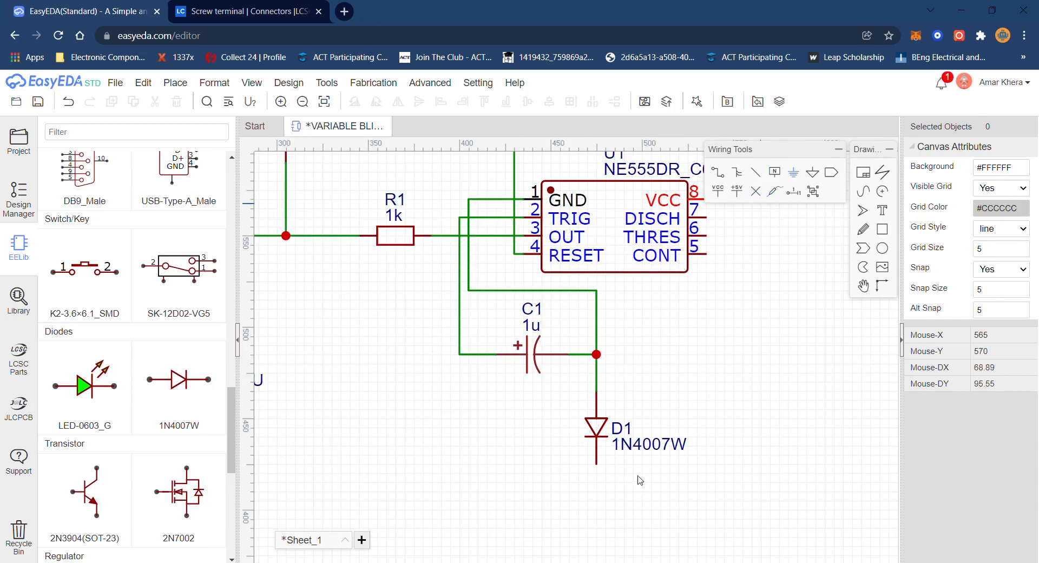
Step: Place a GND symbol directly below diode D1 and wire it to D1's lower end
{"action": "key", "text": "space"}
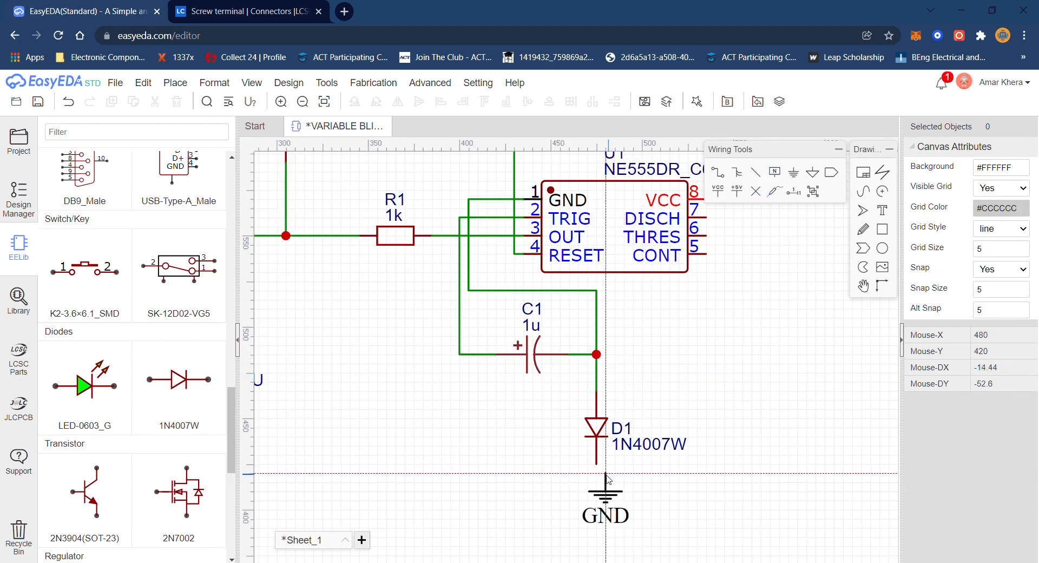
{"action": "left_click", "coordinate": [598, 492]}
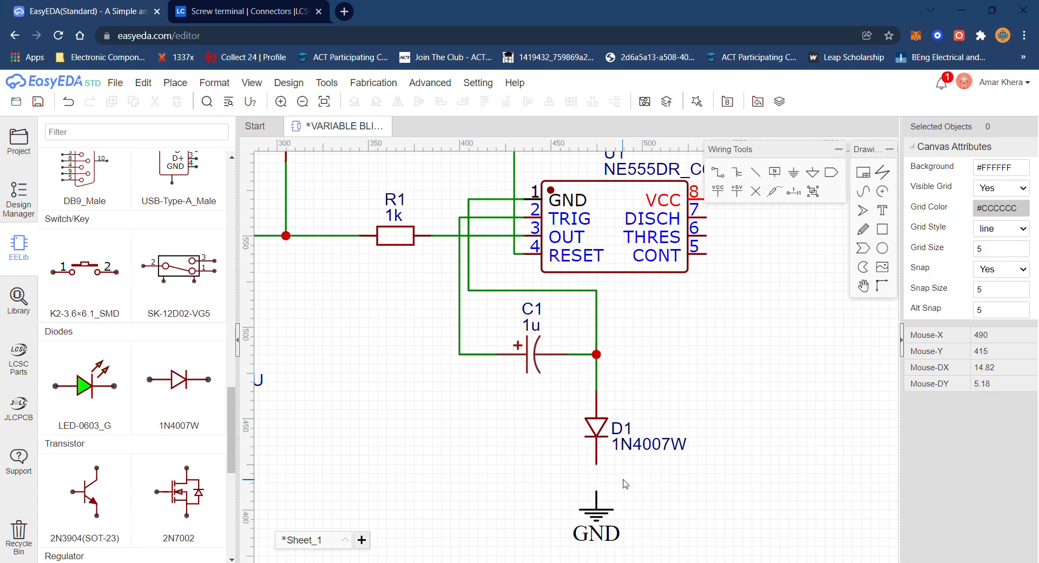
{"action": "key", "text": "w"}
{"action": "left_click", "coordinate": [597, 465]}
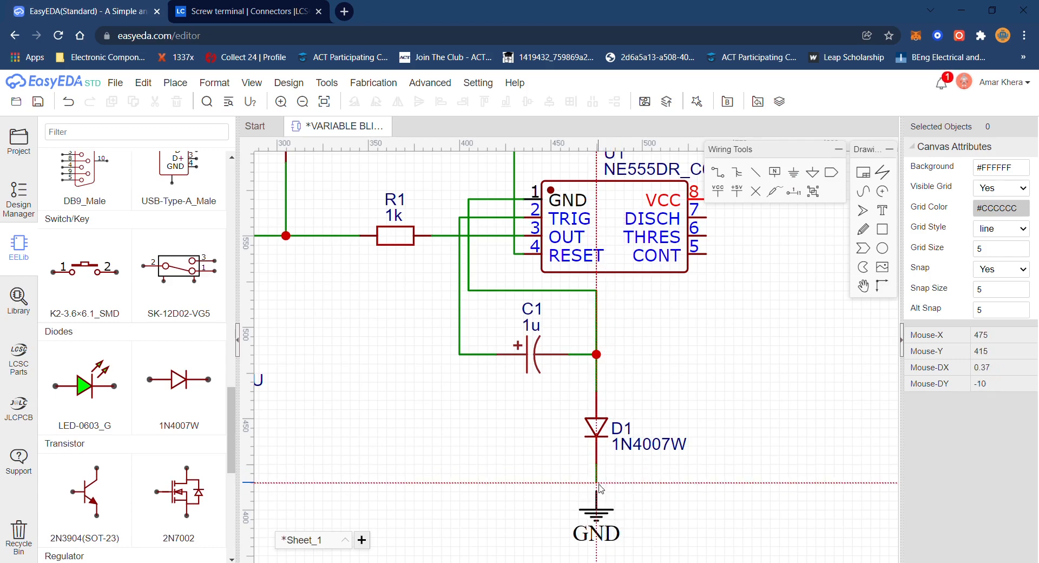
{"action": "left_click", "coordinate": [596, 491]}
{"action": "key", "text": "Escape"}
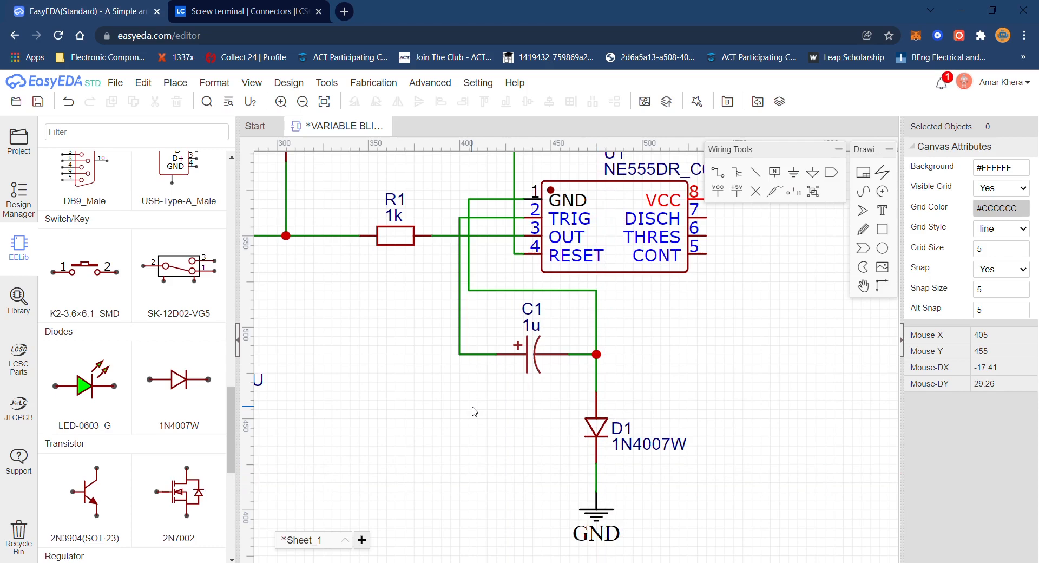
Step: Wire the corner at the left end of capacitor C1 around beneath C1 to U1's THRES pin 6
{"action": "key", "text": "w"}
{"action": "left_click", "coordinate": [459, 354]}
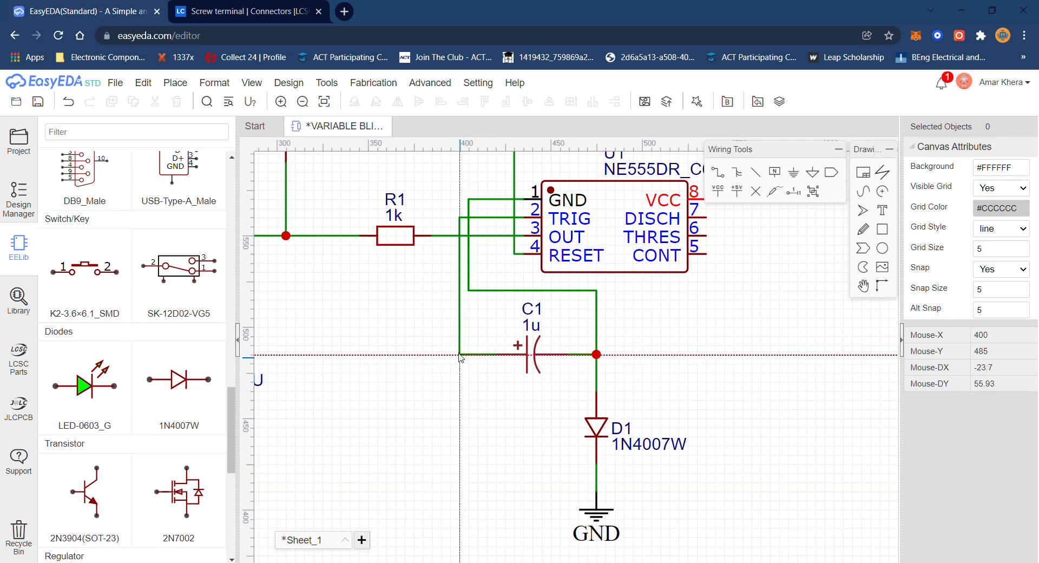
{"action": "left_click", "coordinate": [459, 382]}
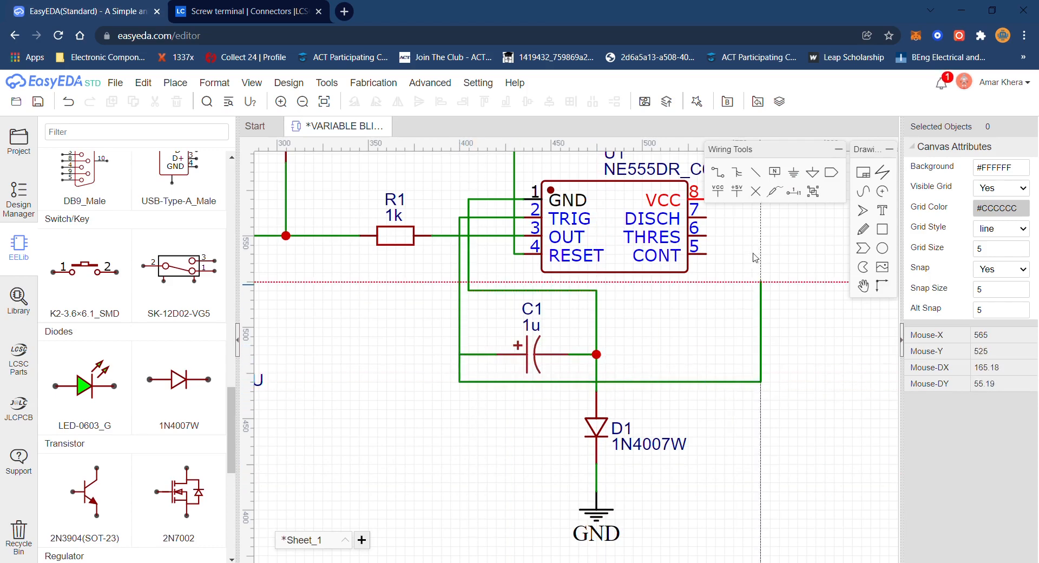
{"action": "left_click", "coordinate": [742, 235]}
{"action": "left_click", "coordinate": [706, 236]}
{"action": "key", "text": "Escape"}
Step: Add a 0.1u C_0603_US capacitor, oriented vertically, below and to the right of U1
{"action": "scroll", "coordinate": [568, 346], "scroll_direction": "down", "scroll_amount": 5}
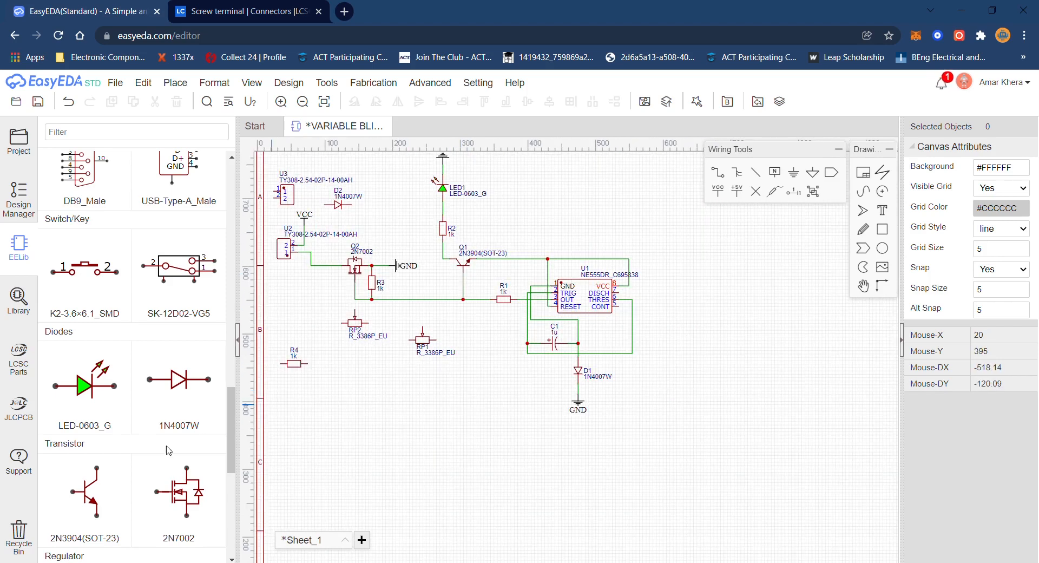
{"action": "scroll", "coordinate": [153, 406], "scroll_direction": "up", "scroll_amount": 10}
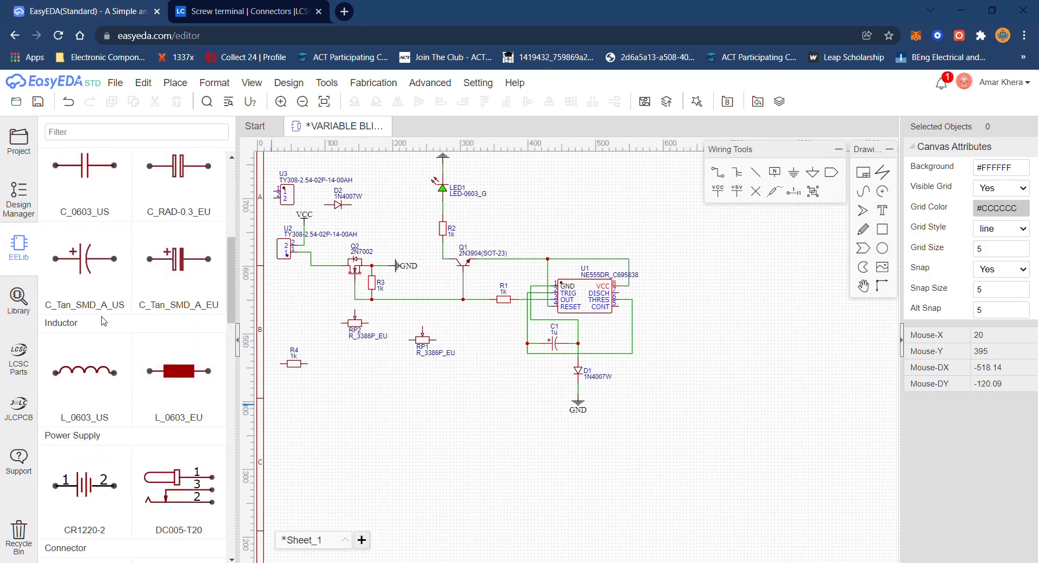
{"action": "mouse_move", "coordinate": [320, 381]}
{"action": "right_mouse_down"}
{"action": "mouse_move", "coordinate": [344, 418]}
{"action": "mouse_move", "coordinate": [302, 384]}
{"action": "right_mouse_up"}
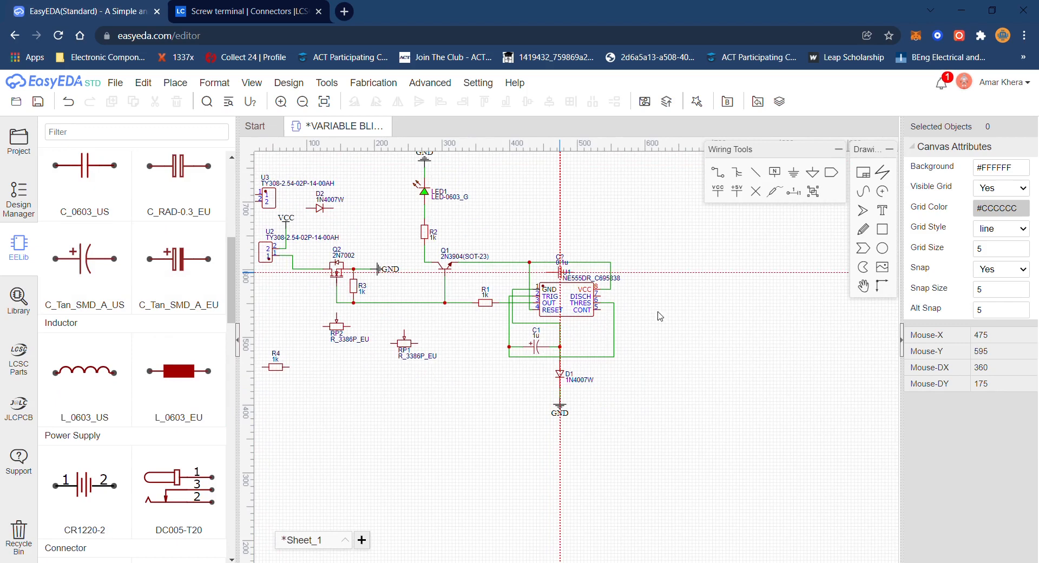
{"action": "key", "text": "space"}
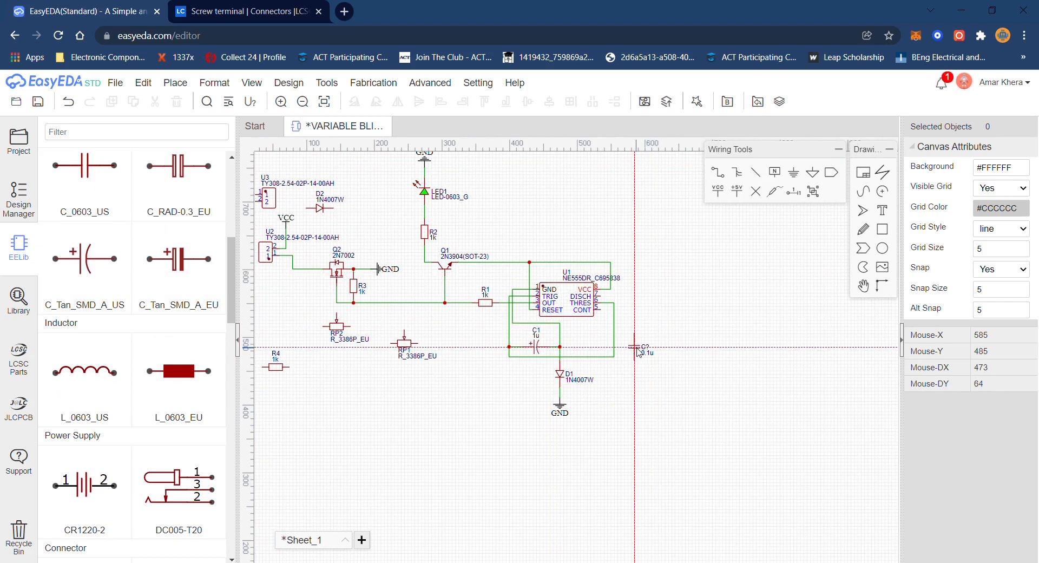
{"action": "left_click", "coordinate": [632, 349]}
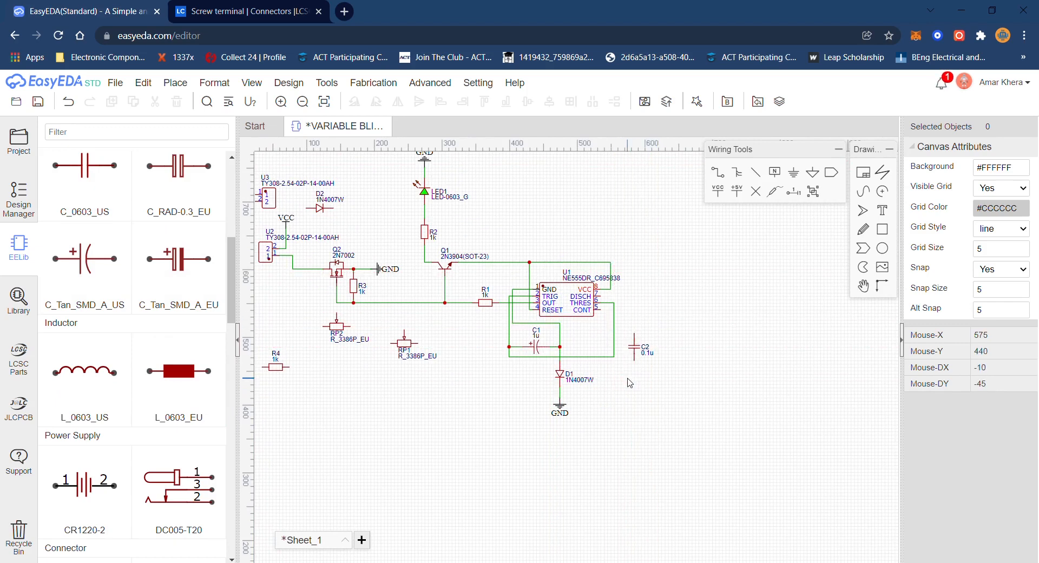
Step: Wire capacitor C2's lower end to the wire between D1 and GND, and its upper end to U1's CONT pin 5
{"action": "scroll", "coordinate": [629, 377], "scroll_direction": "up", "scroll_amount": 2}
{"action": "key", "text": "w"}
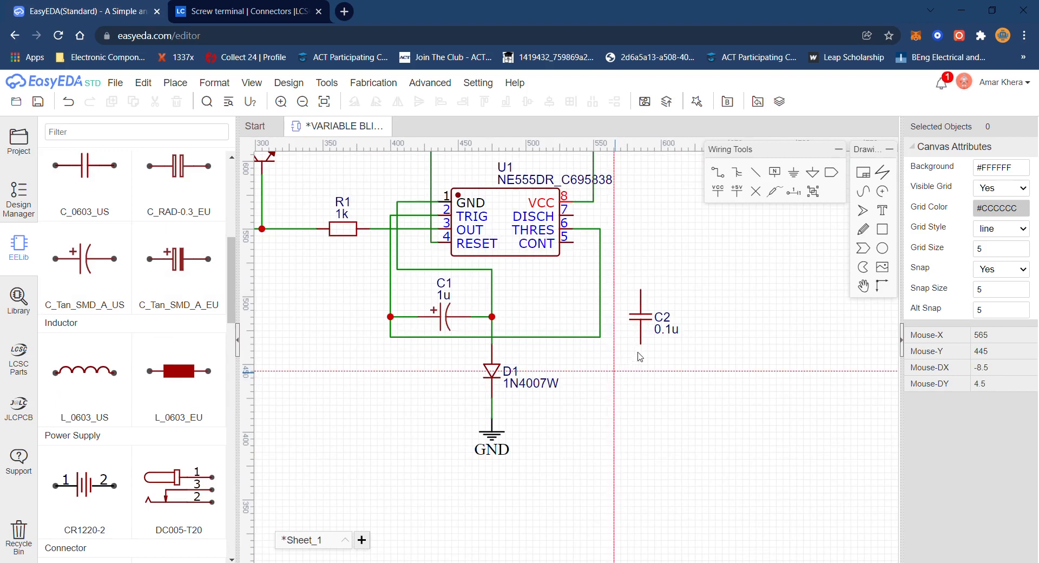
{"action": "left_click", "coordinate": [493, 405]}
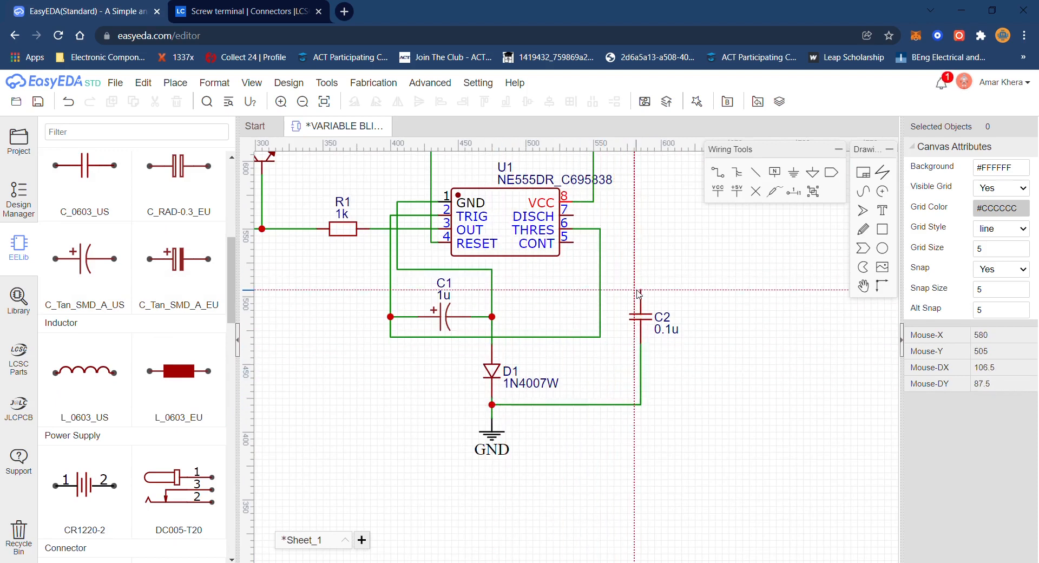
{"action": "left_click", "coordinate": [641, 290]}
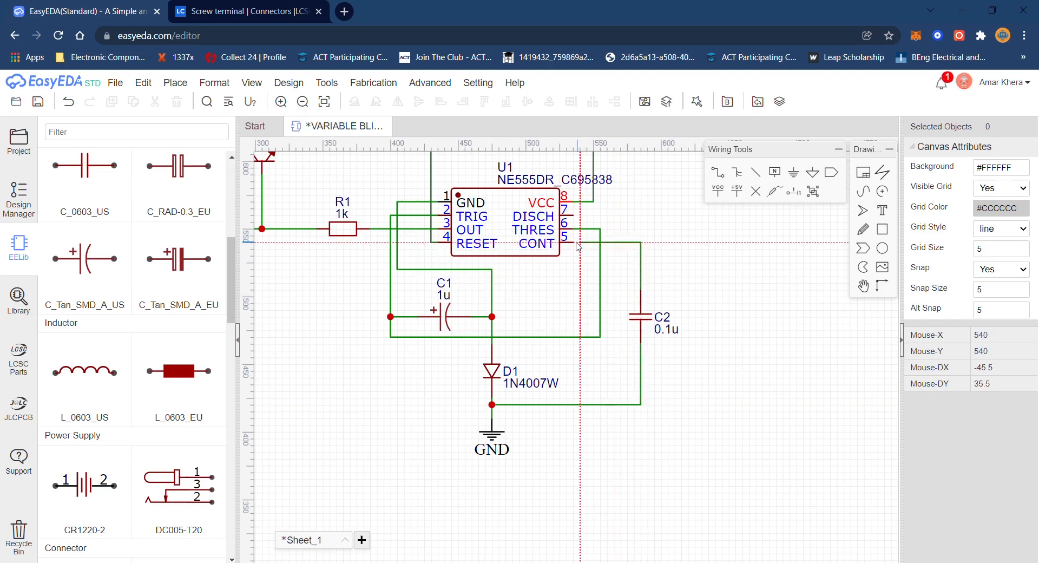
{"action": "left_click", "coordinate": [576, 252]}
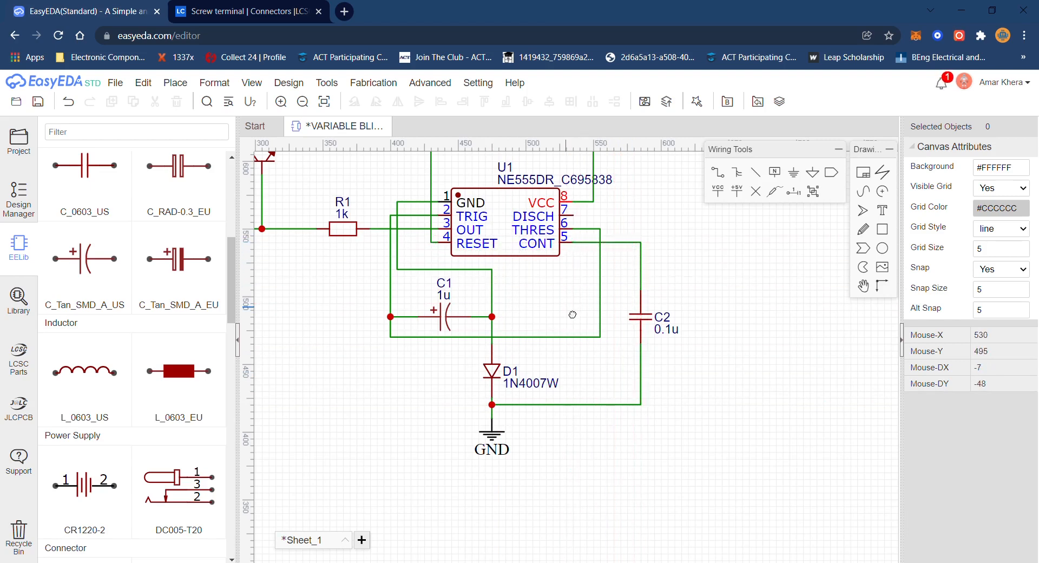
Step: Move potentiometer RP1 to the right of U1, level with pin 6, and wire its left terminal to the THRES wire
{"action": "scroll", "coordinate": [349, 309], "scroll_direction": "down", "scroll_amount": 2}
{"action": "right_click_drag", "start_coordinate": [349, 309], "coordinate": [425, 384]}
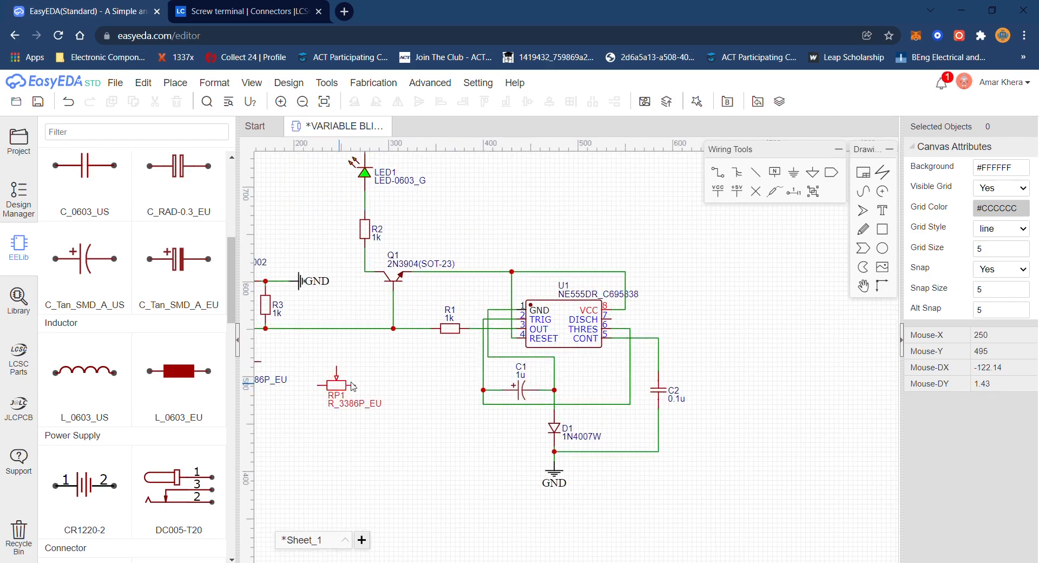
{"action": "left_click_drag", "start_coordinate": [351, 386], "coordinate": [488, 353]}
{"action": "left_click_drag", "start_coordinate": [630, 336], "coordinate": [693, 333]}
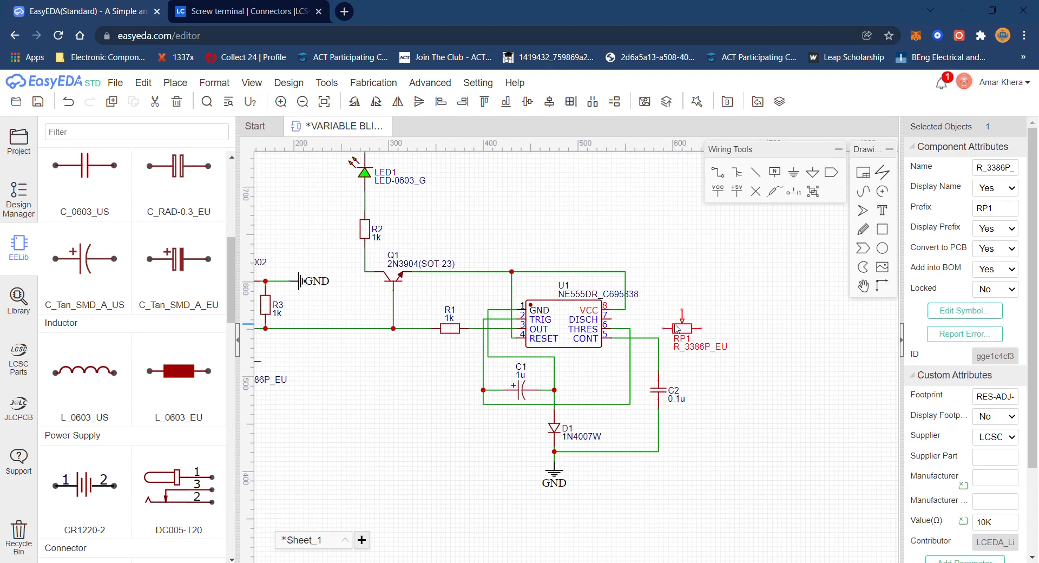
{"action": "left_click", "coordinate": [675, 324]}
{"action": "scroll", "coordinate": [676, 328], "scroll_direction": "up", "scroll_amount": 2}
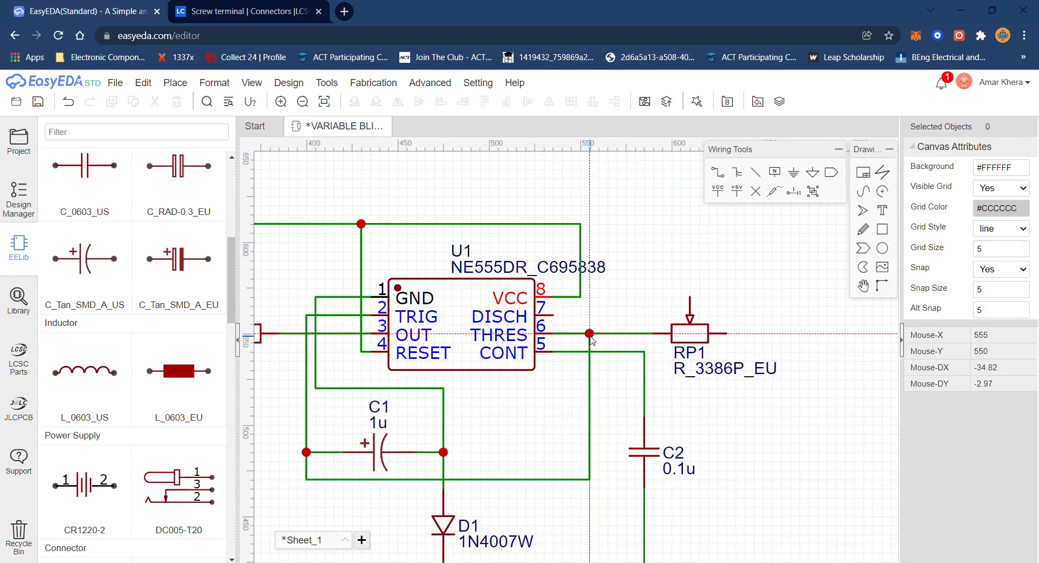
Step: Wire U1's DISCH pin 7 to RP1's wiper and put a no-connect flag on RP1's right terminal
{"action": "left_click", "coordinate": [551, 315]}
{"action": "left_click", "coordinate": [608, 316]}
{"action": "left_click", "coordinate": [689, 269]}
{"action": "left_click", "coordinate": [694, 299]}
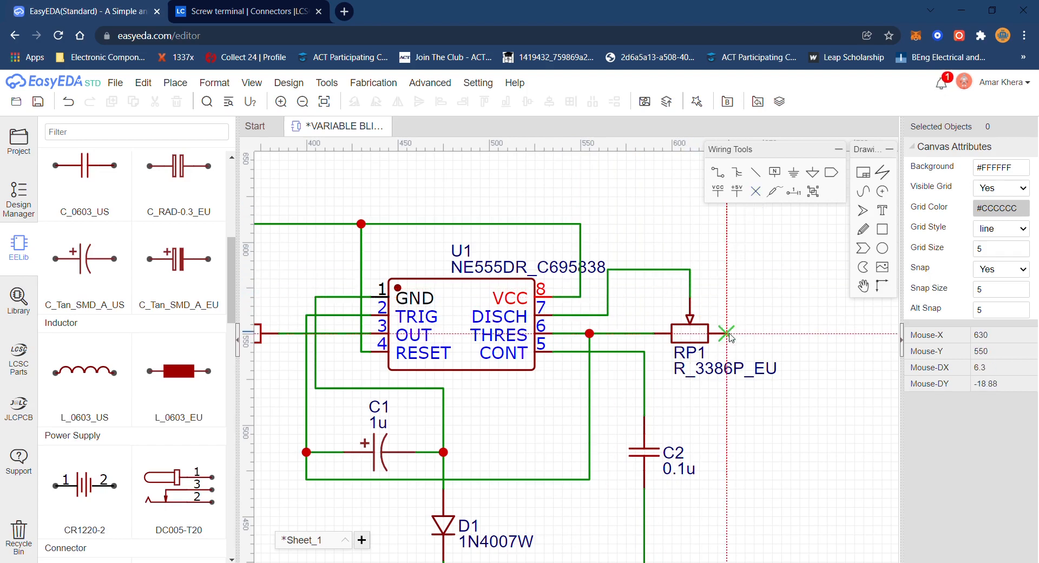
{"action": "right_click", "coordinate": [772, 323]}
Step: Move potentiometer RP2 above RP1 and rotate it by 180° so its wiper meets RP1's wiper wire
{"action": "scroll", "coordinate": [772, 322], "scroll_direction": "down", "scroll_amount": 1}
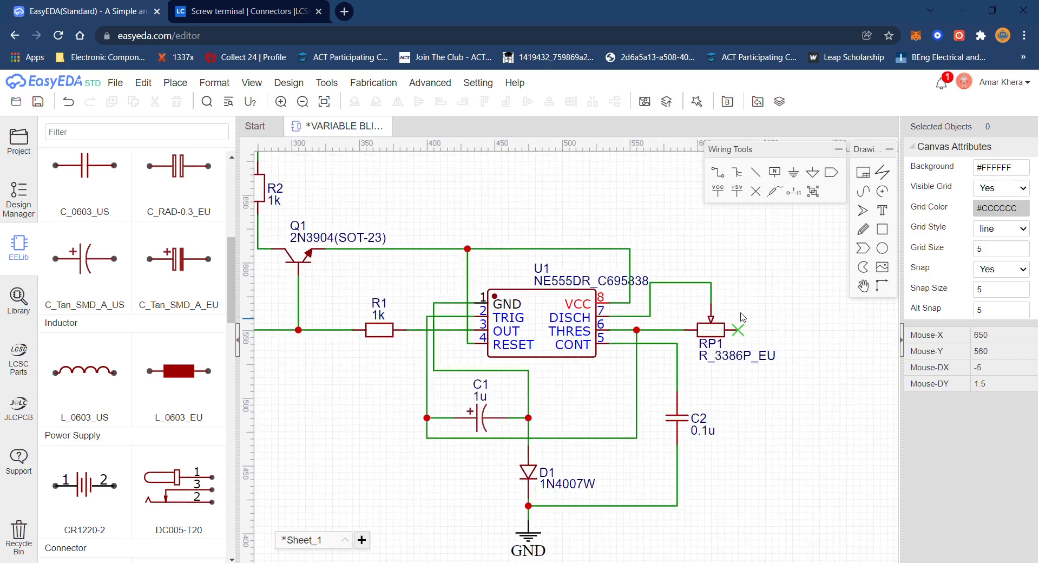
{"action": "scroll", "coordinate": [620, 299], "scroll_direction": "down", "scroll_amount": 2}
{"action": "right_click_drag", "start_coordinate": [510, 372], "coordinate": [573, 417]}
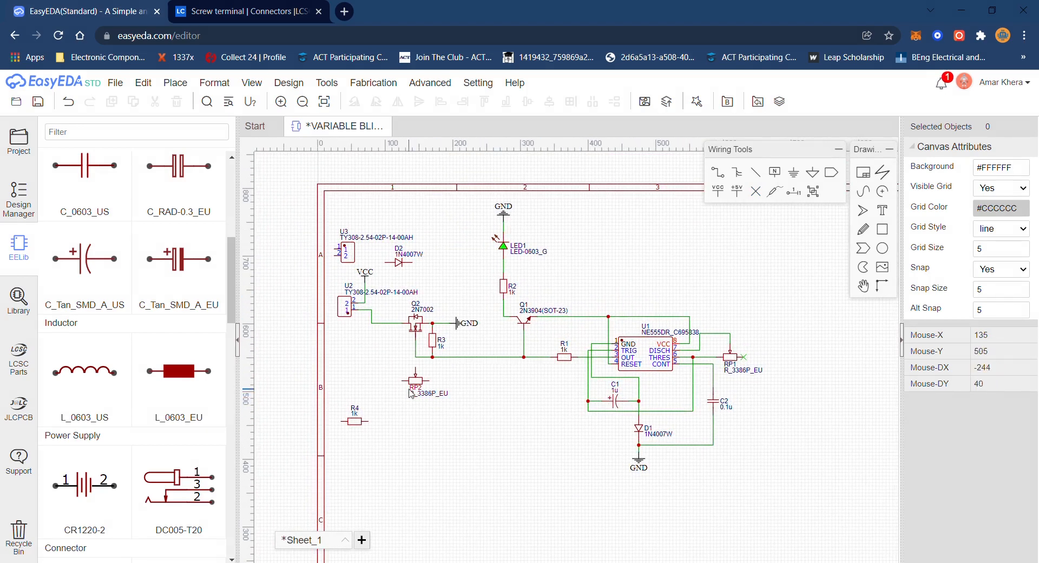
{"action": "left_click_drag", "start_coordinate": [416, 382], "coordinate": [736, 324]}
{"action": "key", "text": "space"}
{"action": "key", "text": "space"}
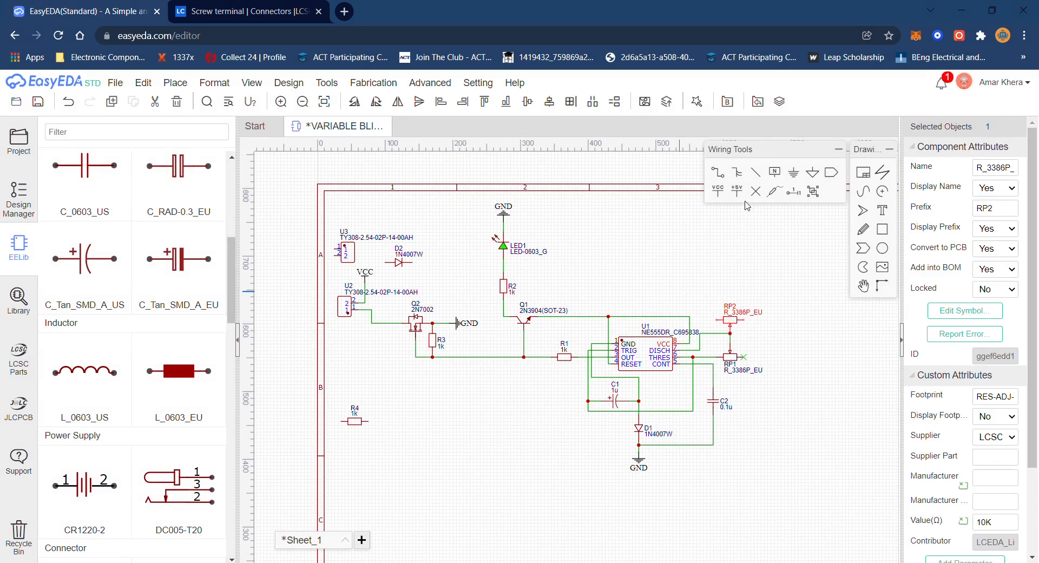
Step: Put a no-connect flag on RP2's left terminal
{"action": "left_click", "coordinate": [756, 192]}
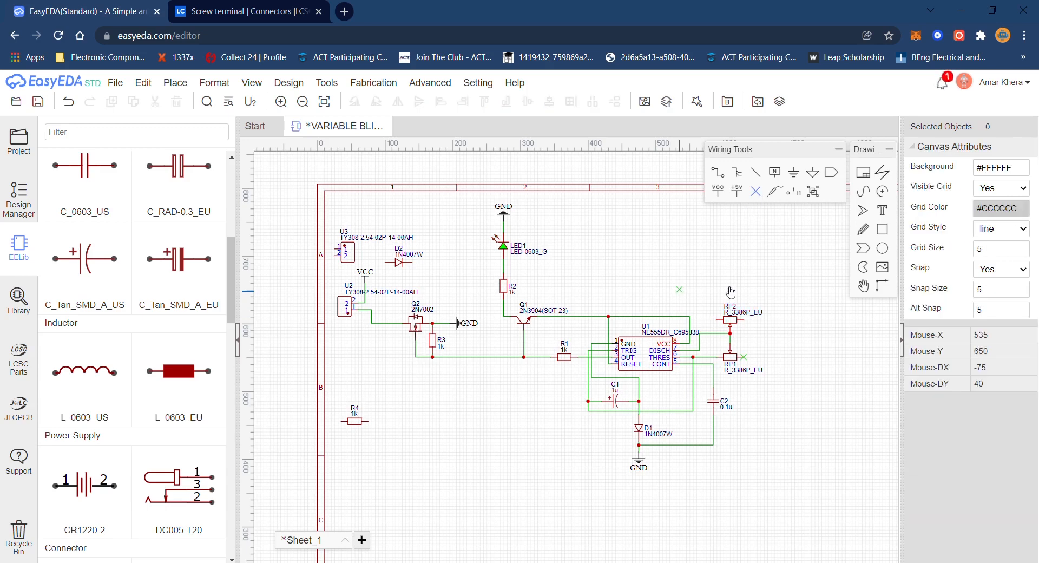
{"action": "left_click", "coordinate": [716, 320]}
{"action": "right_click", "coordinate": [684, 253]}
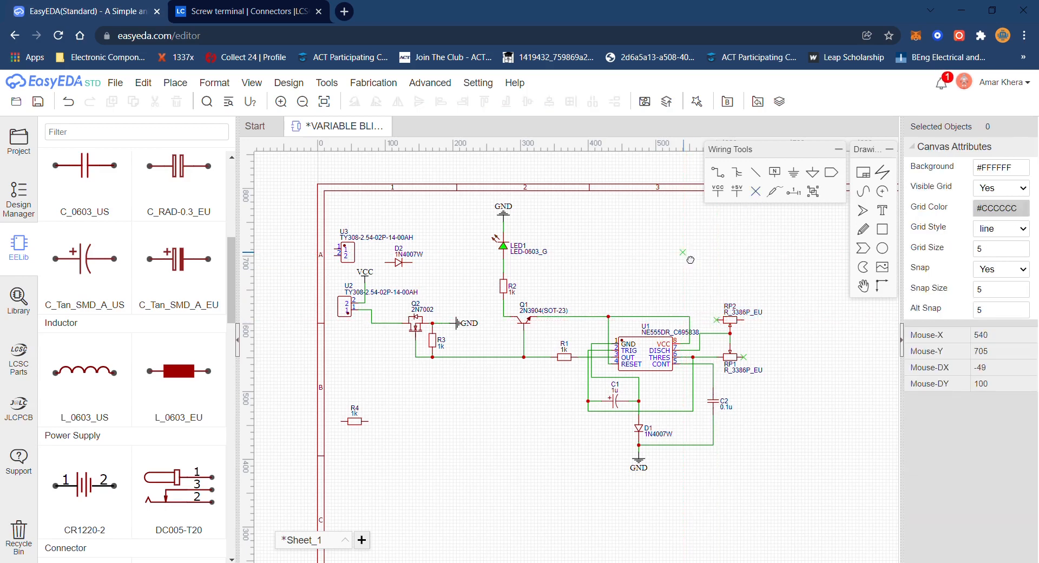
Step: Move resistor R4 to the right of RP2 and wire its left end to RP2's right terminal
{"action": "left_click_drag", "start_coordinate": [354, 425], "coordinate": [783, 328]}
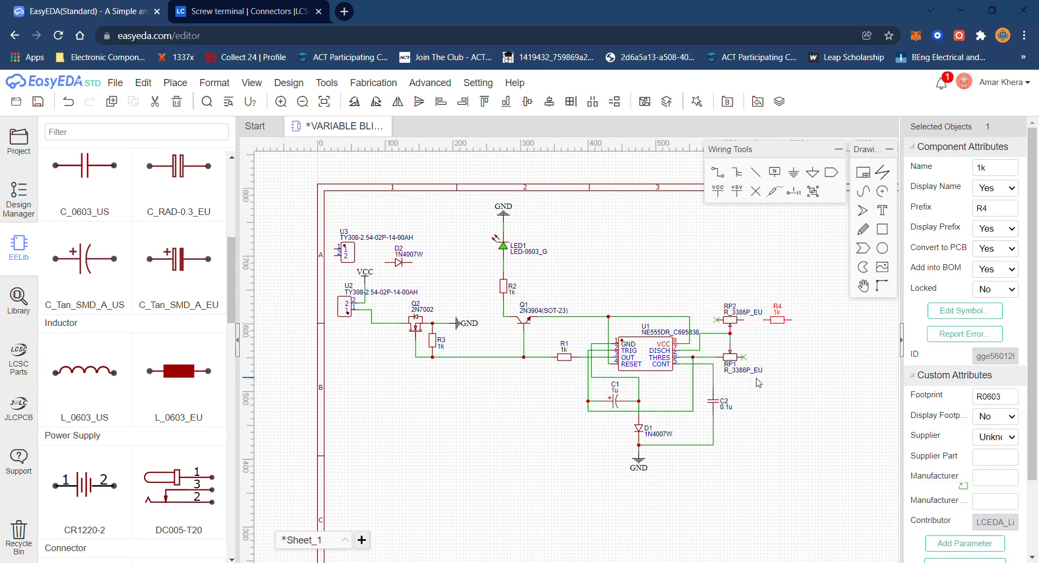
{"action": "scroll", "coordinate": [763, 355], "scroll_direction": "up", "scroll_amount": 1}
{"action": "scroll", "coordinate": [753, 312], "scroll_direction": "up", "scroll_amount": 3}
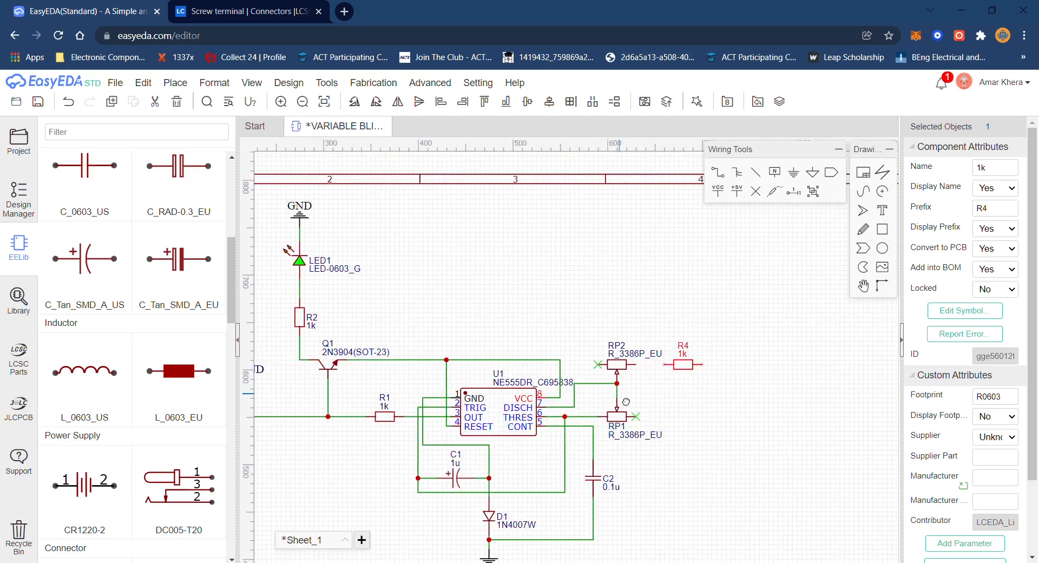
{"action": "left_click", "coordinate": [607, 362]}
{"action": "left_click", "coordinate": [593, 369]}
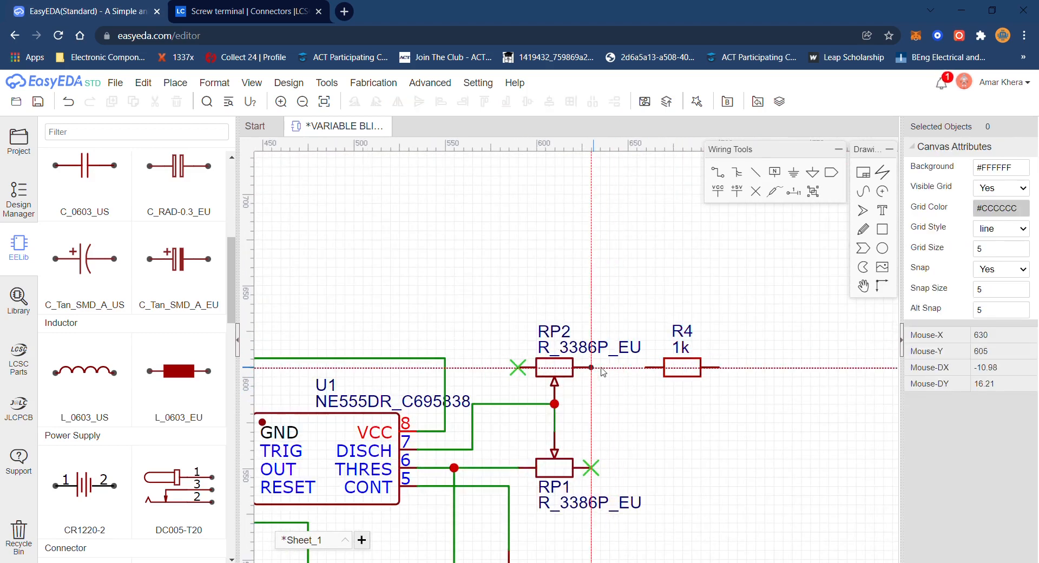
{"action": "left_click", "coordinate": [645, 368]}
Step: Move diode D2 above and right of R4, pointing down, and connector U3 above D2 with its pins facing down
{"action": "scroll", "coordinate": [641, 419], "scroll_direction": "down", "scroll_amount": 4}
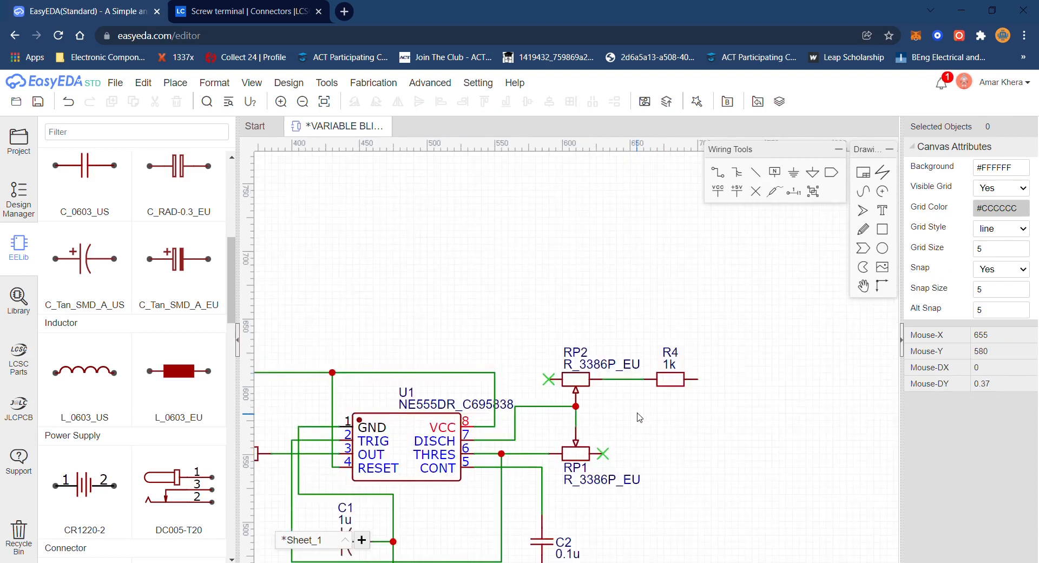
{"action": "left_click_drag", "start_coordinate": [276, 339], "coordinate": [680, 383]}
{"action": "key", "text": "space"}
{"action": "scroll", "coordinate": [299, 338], "scroll_direction": "down", "scroll_amount": 2}
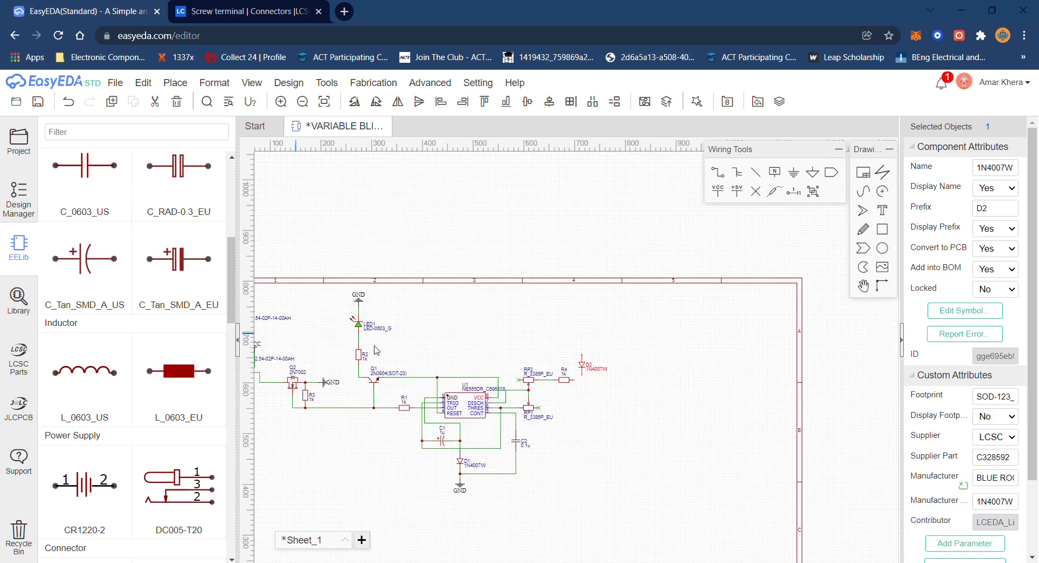
{"action": "left_click_drag", "start_coordinate": [319, 346], "coordinate": [650, 338]}
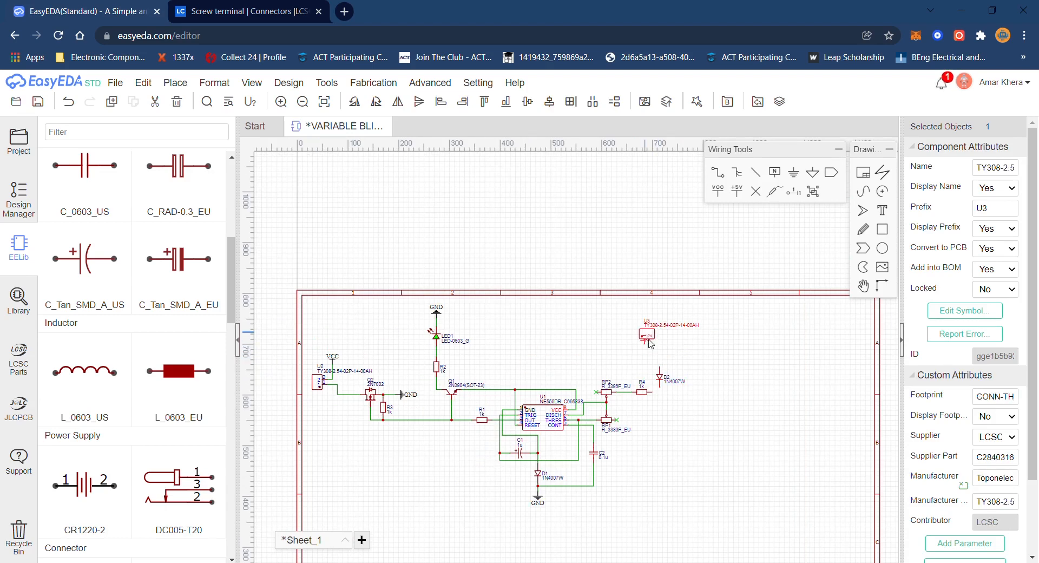
Step: Wire diode D2's lower end to resistor R4's right end
{"action": "scroll", "coordinate": [689, 398], "scroll_direction": "up", "scroll_amount": 3}
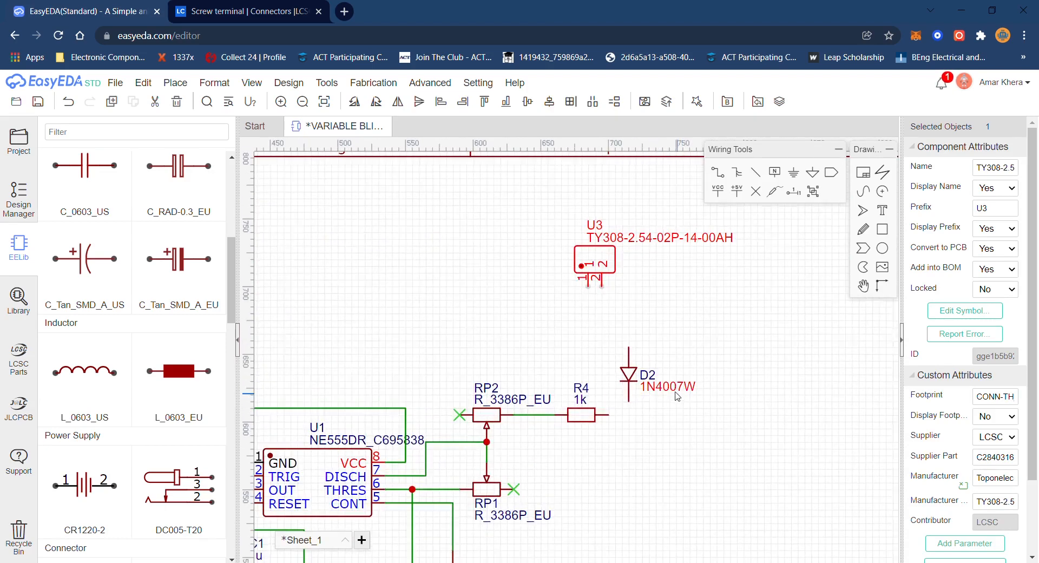
{"action": "left_click", "coordinate": [628, 410]}
{"action": "left_click", "coordinate": [626, 404]}
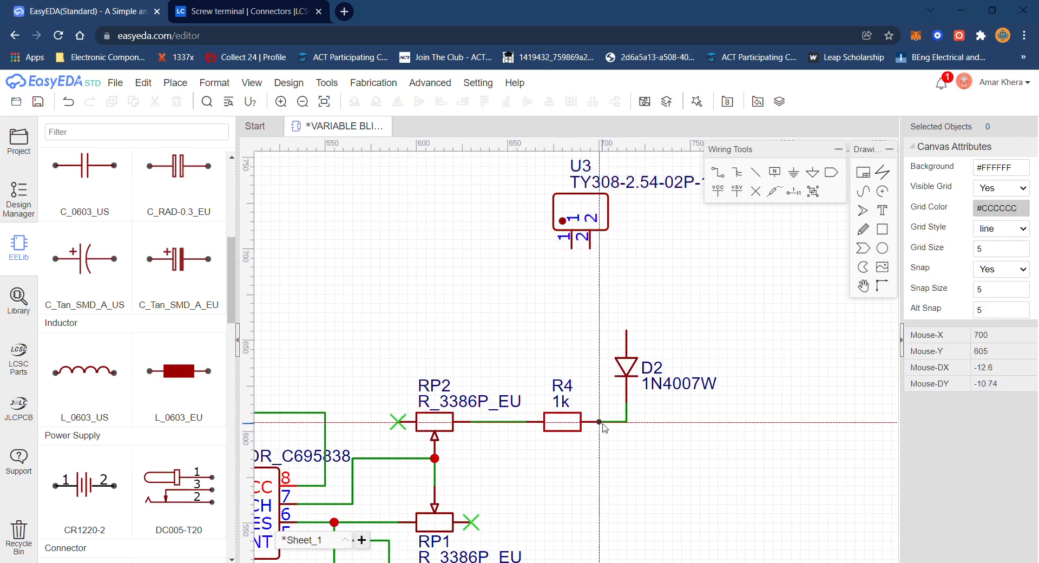
{"action": "key", "text": "Escape"}
Step: Align connector U3's pin 2 above diode D2 and wire it to D2's upper end
{"action": "left_click_drag", "start_coordinate": [590, 210], "coordinate": [625, 228]}
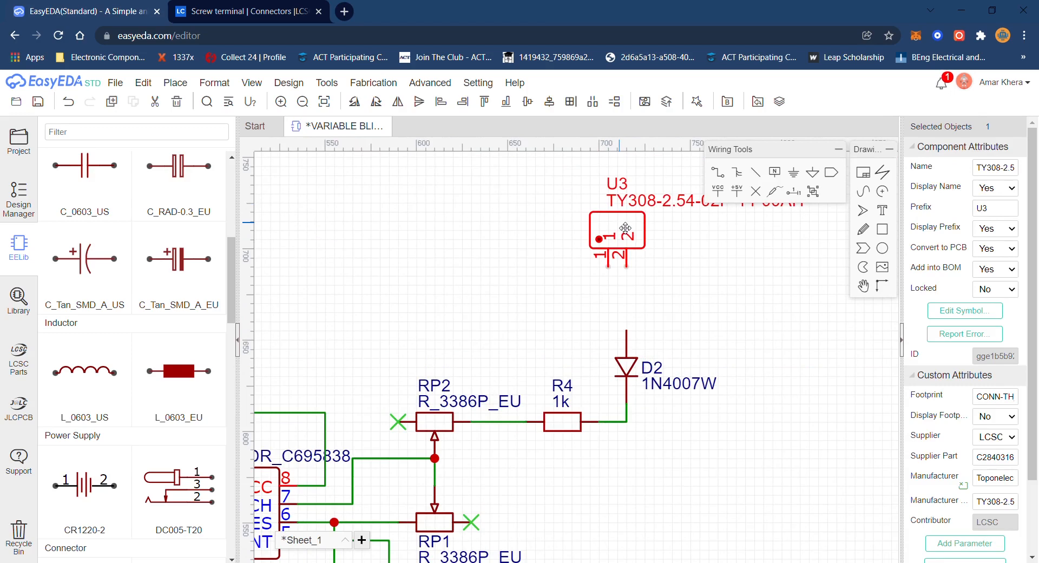
{"action": "left_click", "coordinate": [607, 277]}
{"action": "left_click", "coordinate": [626, 267]}
{"action": "left_click", "coordinate": [626, 330]}
{"action": "key", "text": "Escape"}
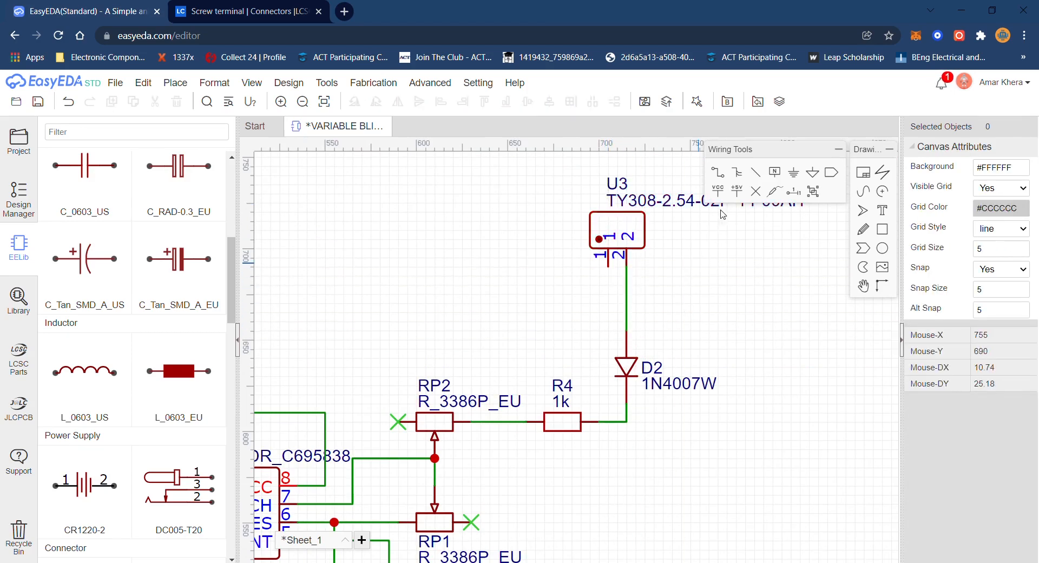
Step: Place a VCC symbol to the right of connector U3 and wire it to the line between U3's pin 2 and diode D2
{"action": "left_click", "coordinate": [719, 191]}
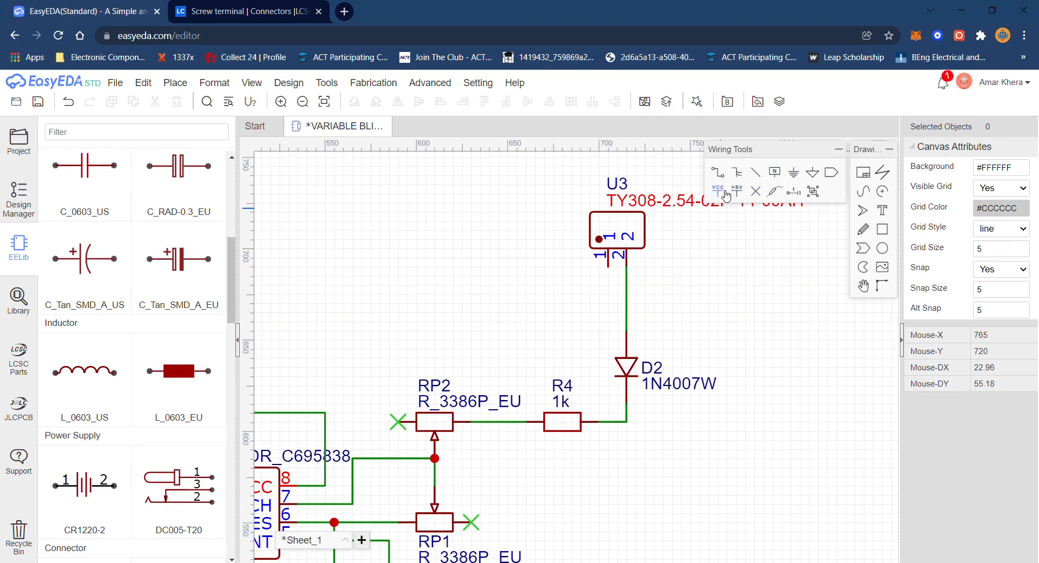
{"action": "left_click", "coordinate": [699, 259]}
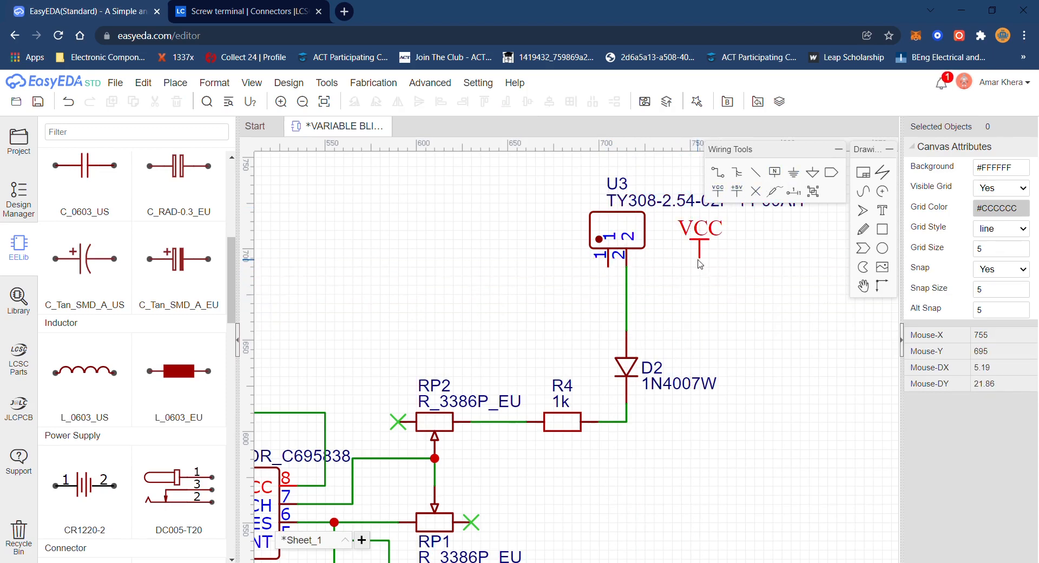
{"action": "key", "text": "w"}
{"action": "left_click", "coordinate": [700, 258]}
{"action": "left_click", "coordinate": [634, 304]}
{"action": "key", "text": "Escape"}
Step: Place a GND symbol to the left of connector U3, pointing up, and wire it to U3's pin 1
{"action": "left_click", "coordinate": [794, 178]}
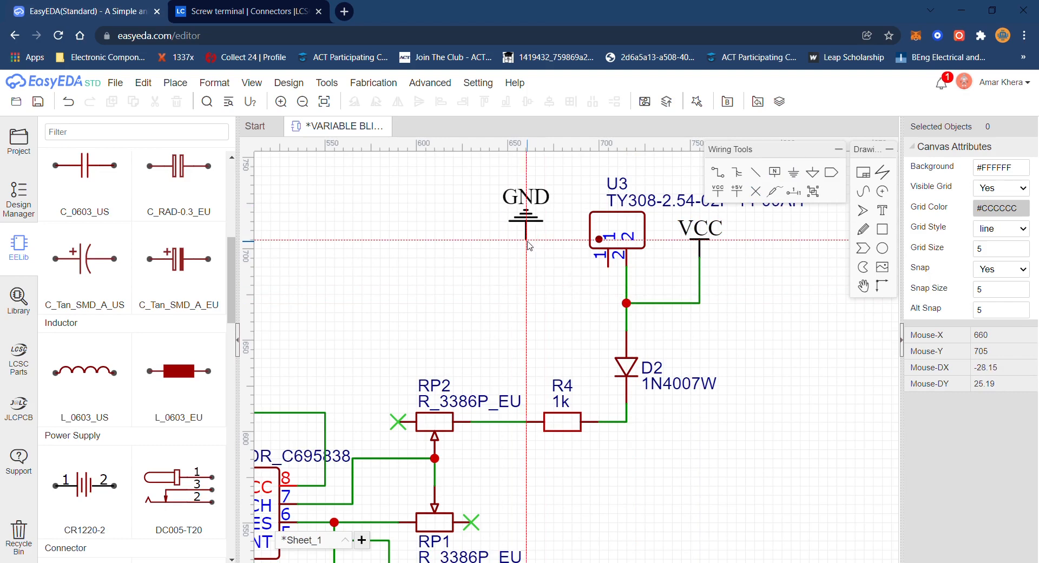
{"action": "left_click", "coordinate": [515, 291]}
{"action": "left_click", "coordinate": [517, 282]}
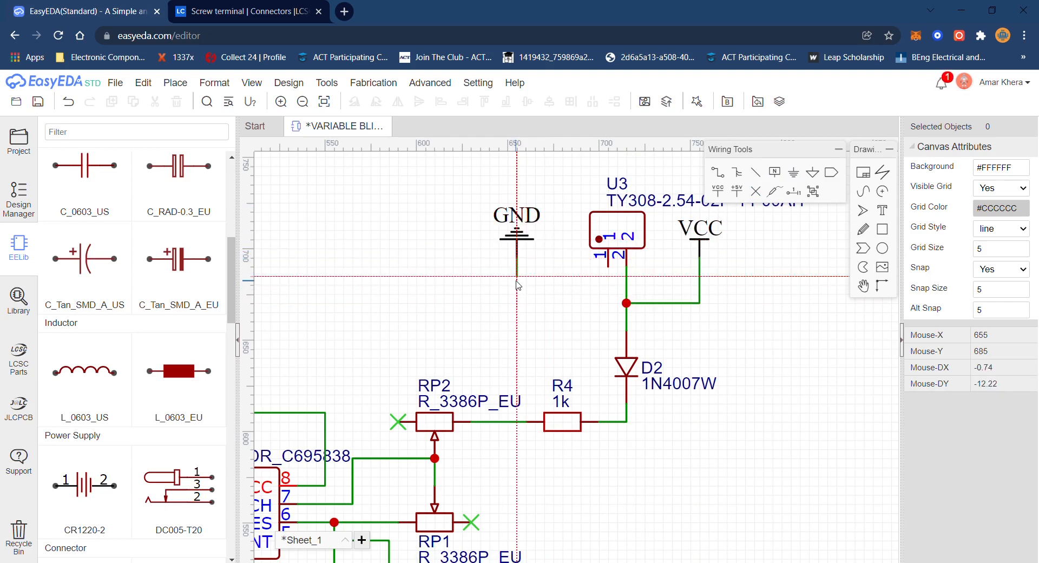
{"action": "left_click", "coordinate": [517, 304]}
{"action": "left_click", "coordinate": [609, 265]}
Step: Place a vertical C_0603_US capacitor directly below the corner of the wire joining R4 and D2
{"action": "right_click_drag", "start_coordinate": [665, 420], "coordinate": [647, 355]}
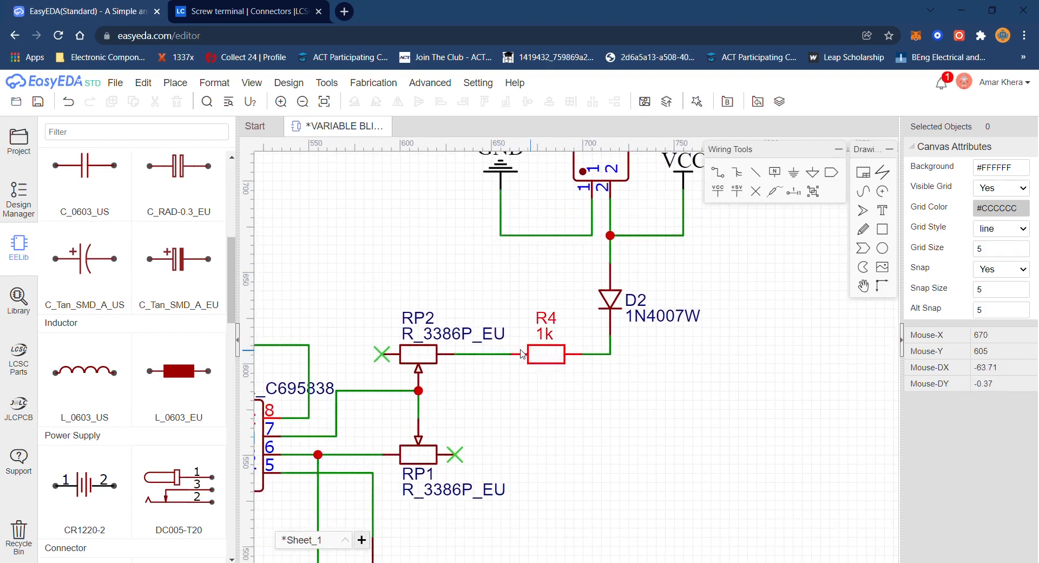
{"action": "left_click", "coordinate": [80, 171]}
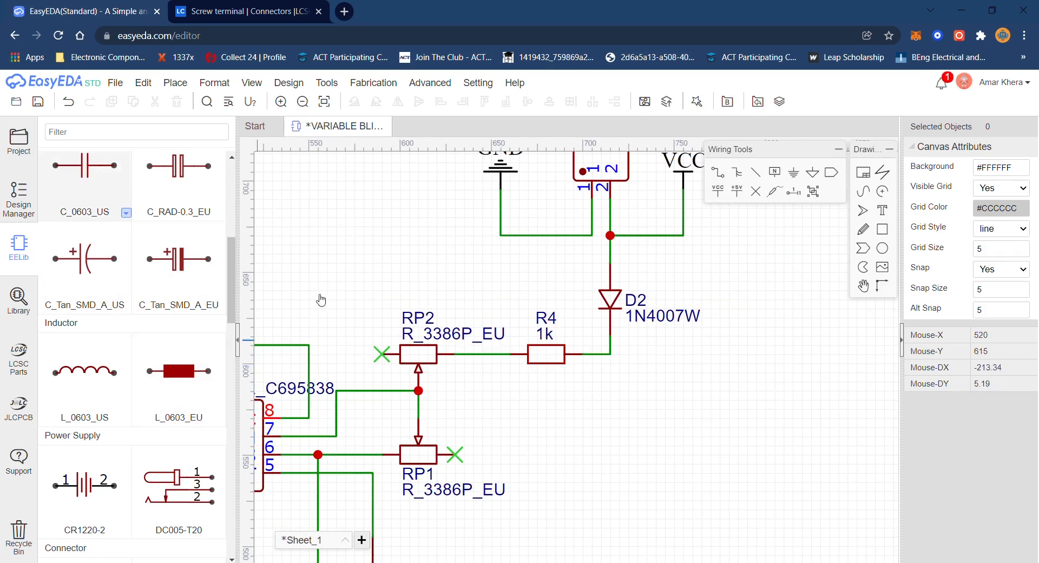
{"action": "key", "text": "space"}
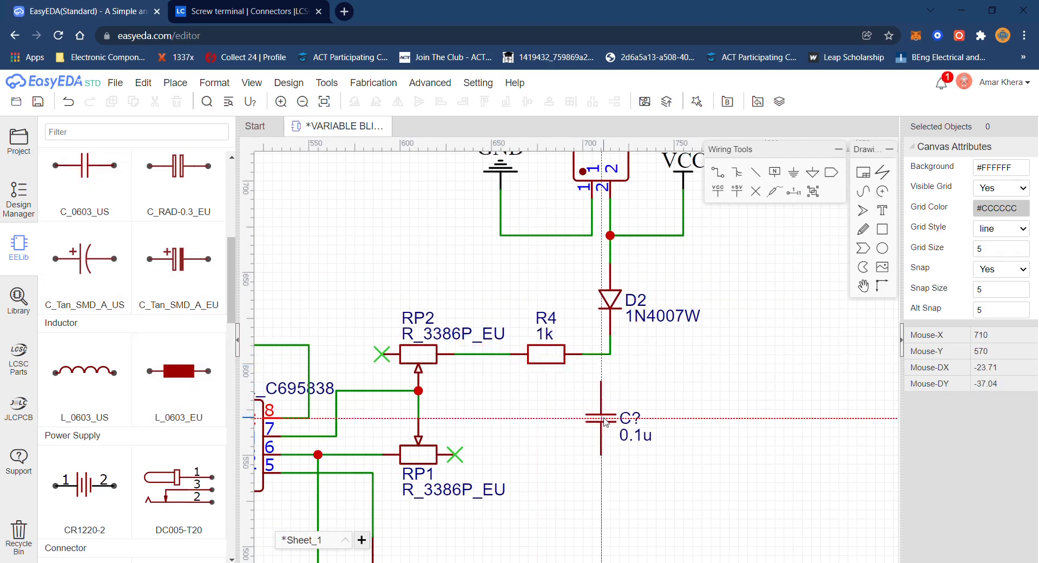
{"action": "left_click", "coordinate": [610, 417]}
{"action": "key", "text": "Escape"}
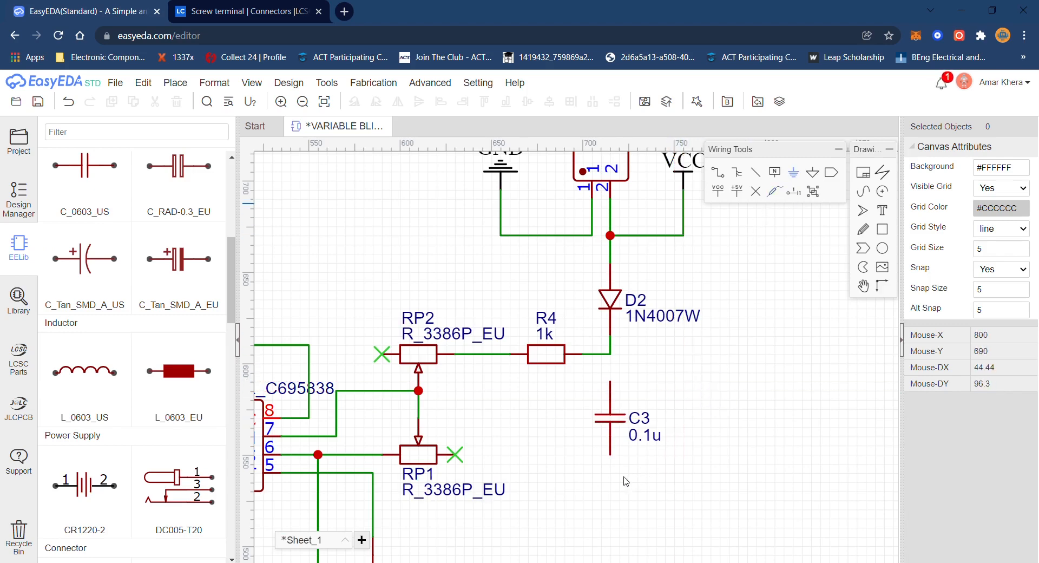
Step: Place a GND symbol below capacitor C3 and wire C3 between it and the R4–D2 wire corner
{"action": "key", "text": "ctrl+g"}
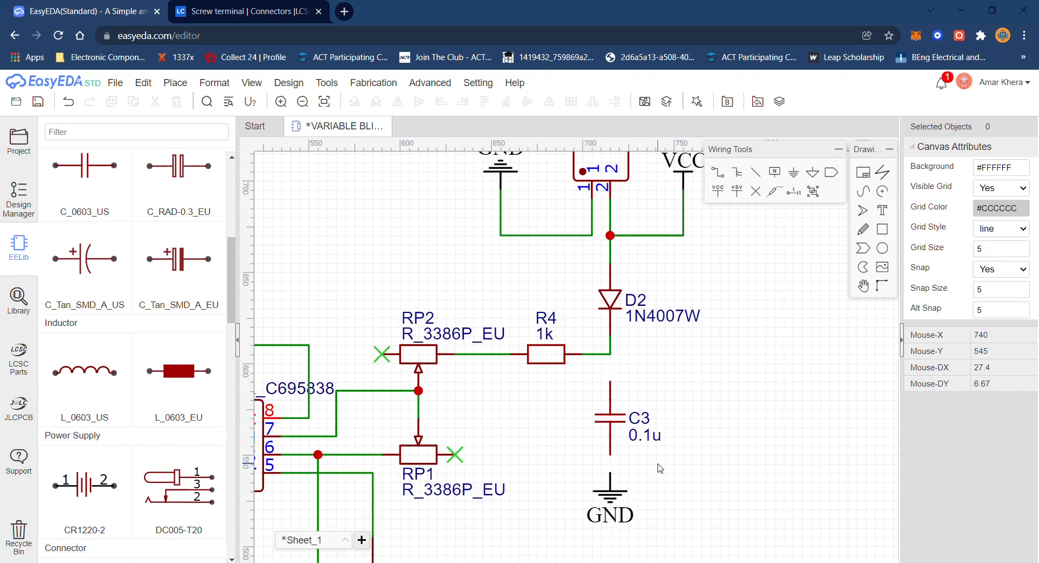
{"action": "left_click", "coordinate": [611, 472]}
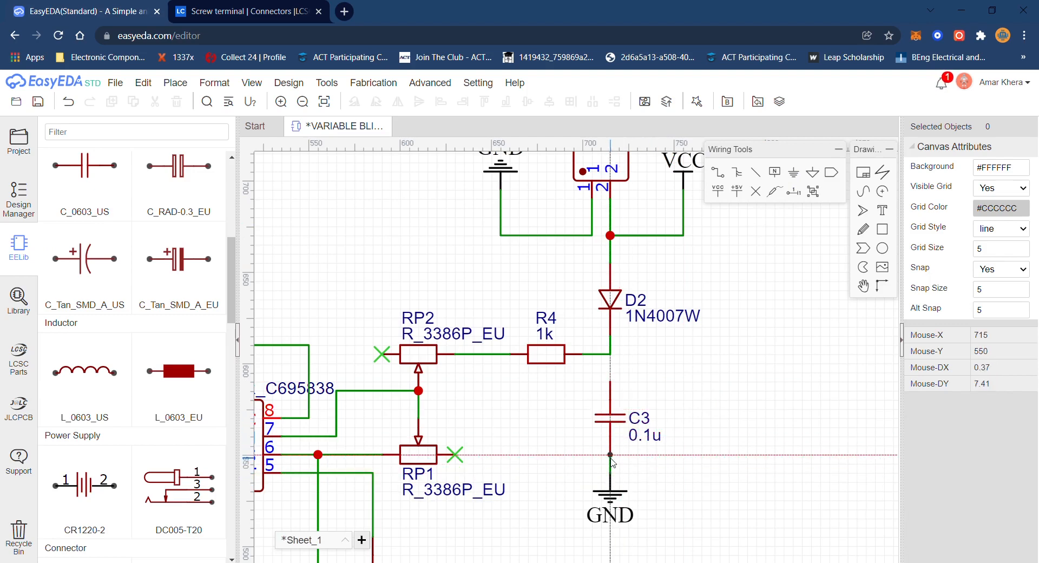
{"action": "left_click", "coordinate": [610, 382]}
{"action": "left_click", "coordinate": [611, 354]}
{"action": "right_click", "coordinate": [732, 379]}
Step: Save the completed schematic
{"action": "scroll", "coordinate": [732, 379], "scroll_direction": "down", "scroll_amount": 3}
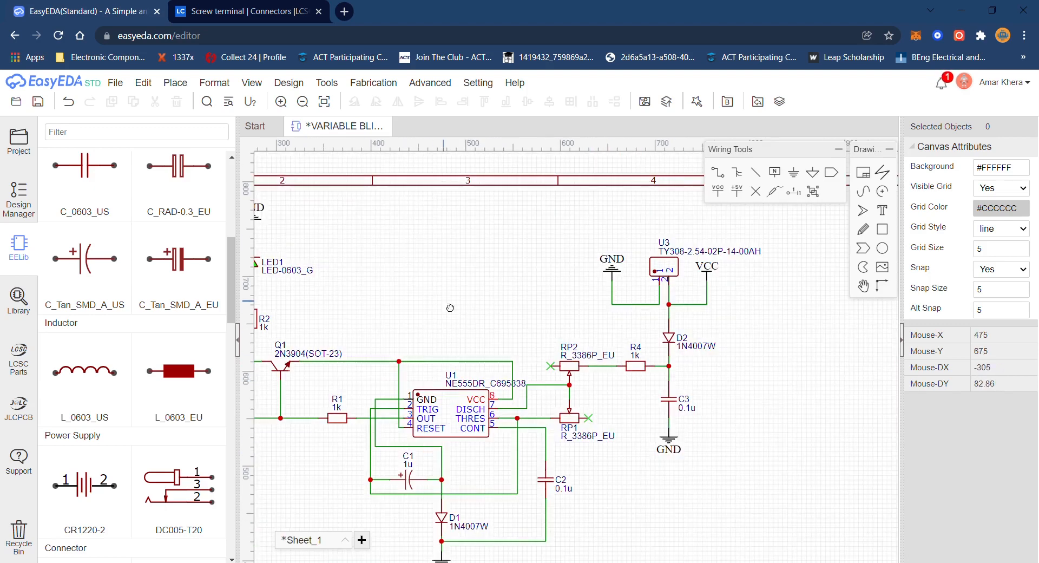
{"action": "scroll", "coordinate": [622, 374], "scroll_direction": "down", "scroll_amount": 3}
{"action": "scroll", "coordinate": [539, 309], "scroll_direction": "down", "scroll_amount": 2}
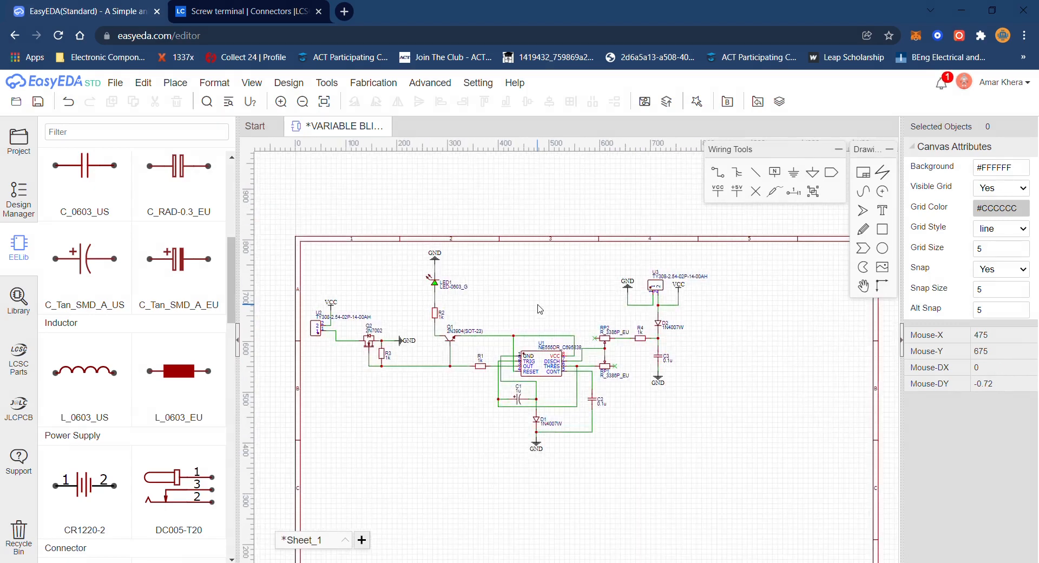
{"action": "key", "text": "ctrl+s"}
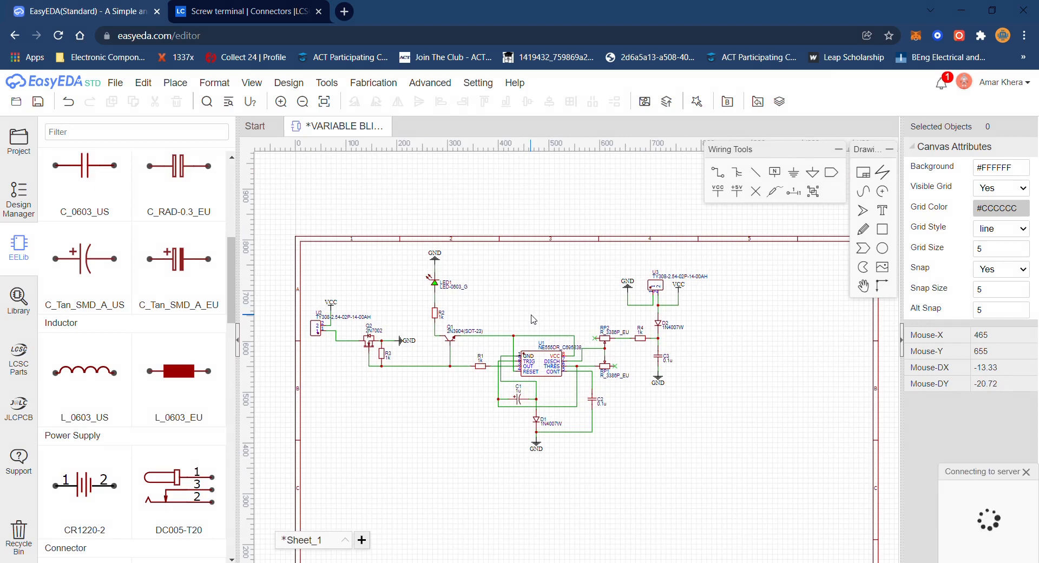
Step: Expand the schematic's list of nets in the Design Manager and look through it
{"action": "left_click", "coordinate": [15, 203]}
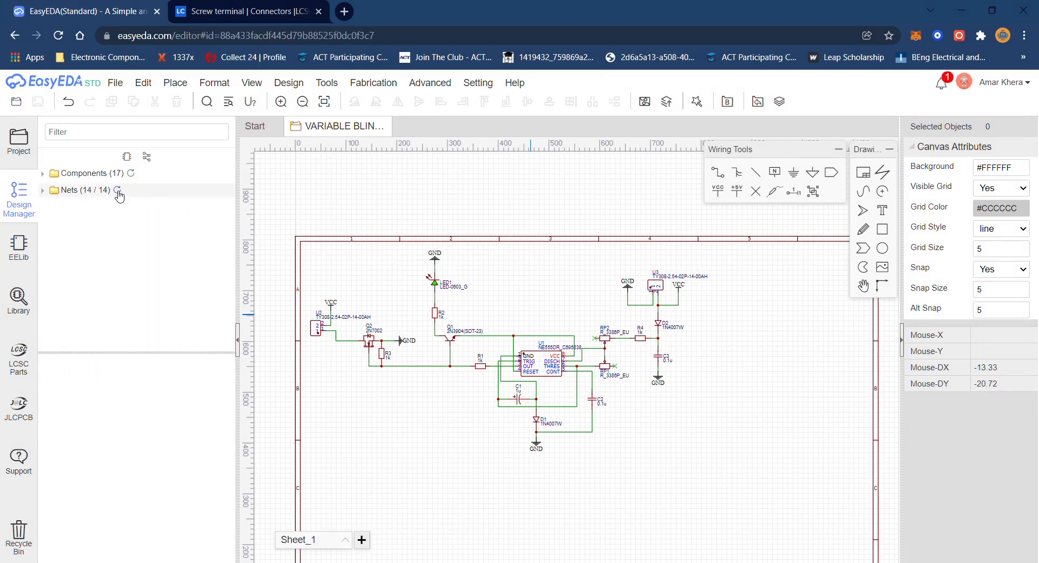
{"action": "left_click", "coordinate": [118, 194]}
{"action": "scroll", "coordinate": [117, 227], "scroll_direction": "down", "scroll_amount": 2}
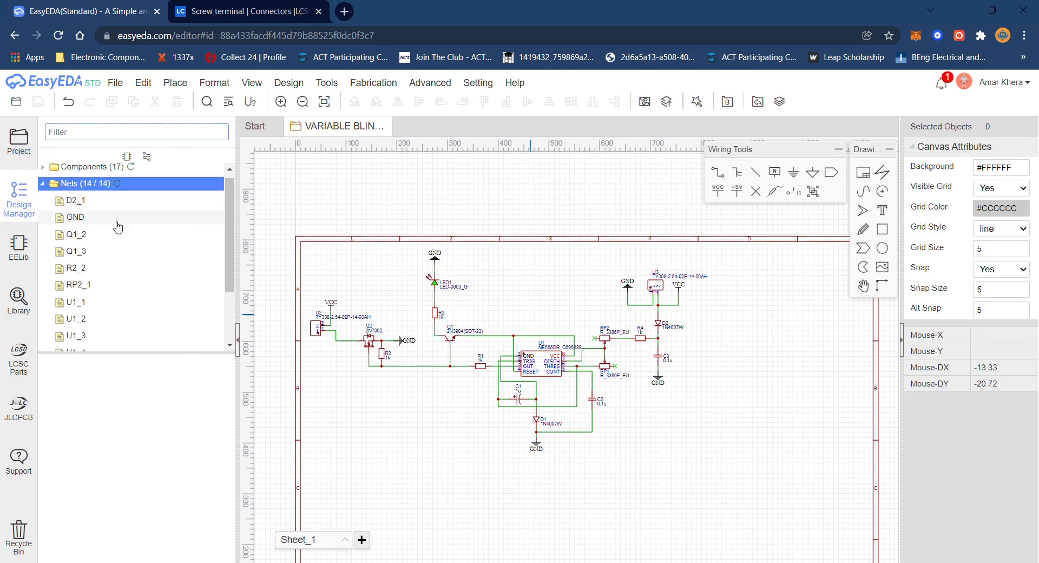
{"action": "scroll", "coordinate": [117, 227], "scroll_direction": "up", "scroll_amount": 2}
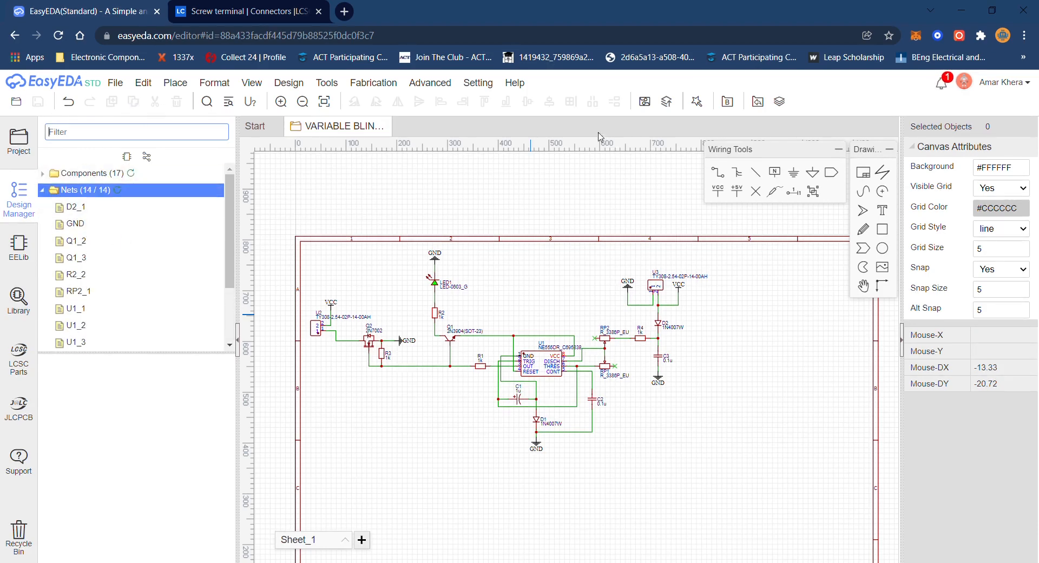
Step: Convert the schematic to a PCB in mm with 2 copper layers and a rectangular outline 41.0 mm wide and 27.0 mm high
{"action": "left_click", "coordinate": [645, 102]}
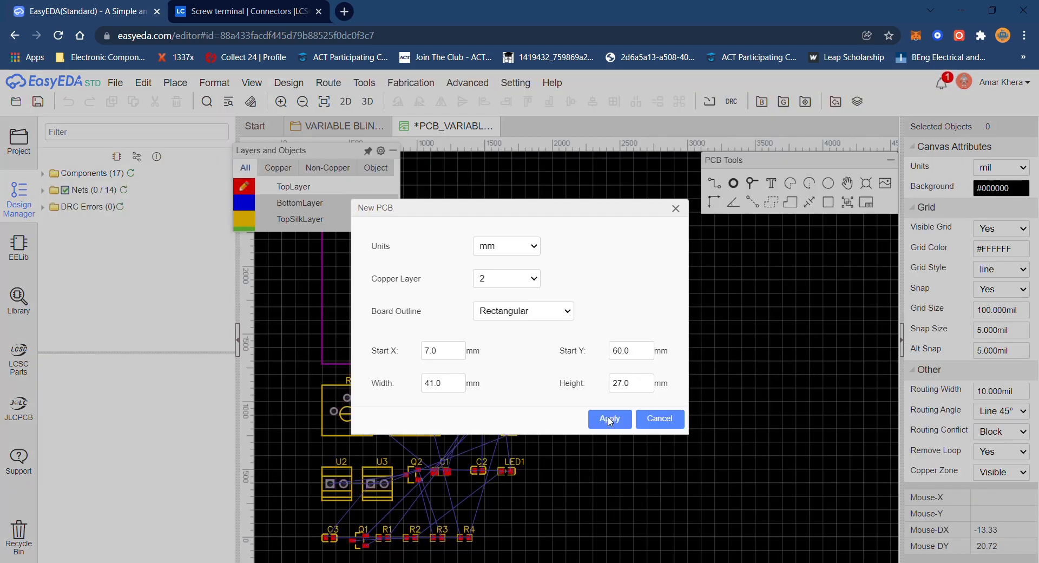
{"action": "left_click", "coordinate": [610, 420]}
{"action": "right_click_drag", "start_coordinate": [694, 424], "coordinate": [817, 391]}
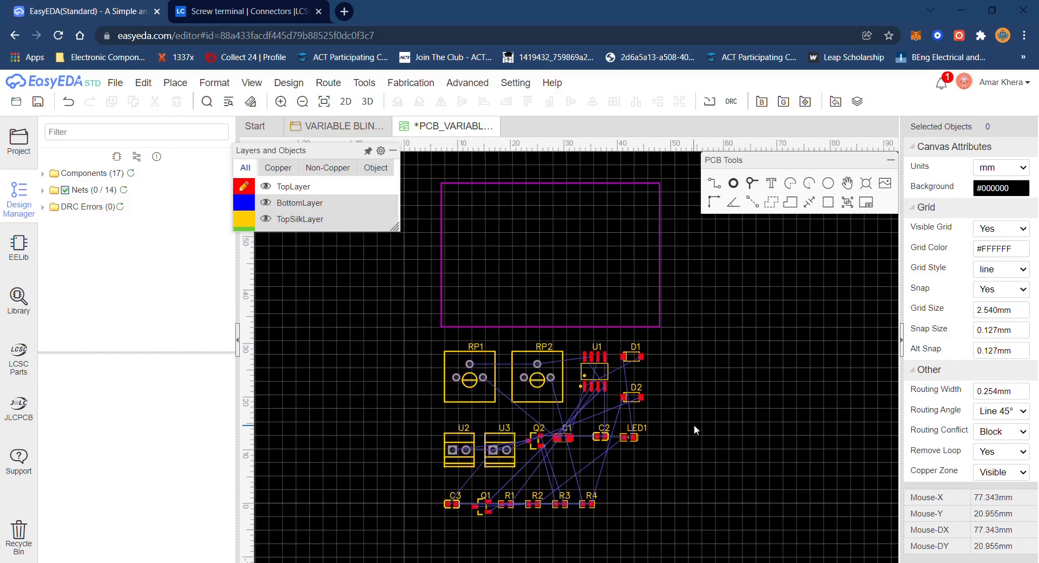
Step: Move connector U2 onto the board against its left edge and rotate it to 270°
{"action": "left_click_drag", "start_coordinate": [471, 440], "coordinate": [480, 244]}
{"action": "key", "text": "space"}
{"action": "key", "text": "space"}
{"action": "key", "text": "space"}
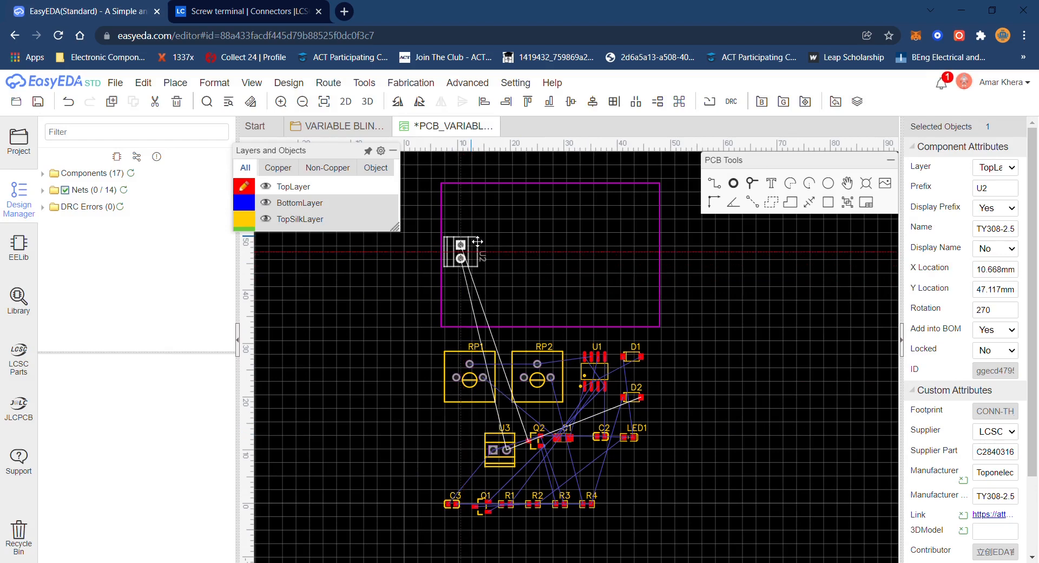
{"action": "left_click_drag", "start_coordinate": [475, 241], "coordinate": [472, 240]}
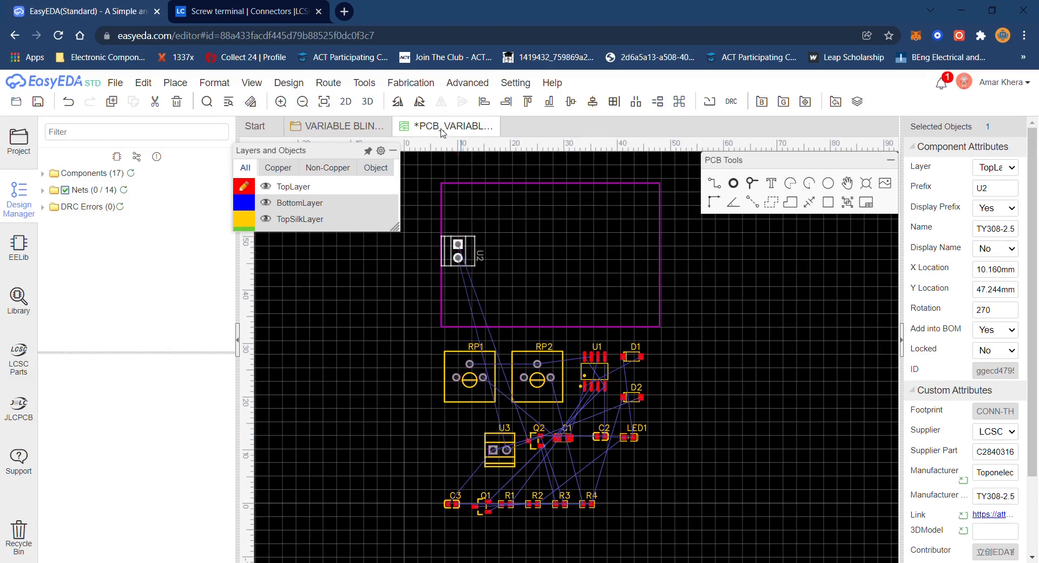
Step: Examine connector U2's orientation at the board edge in the 3D view, and close that view
{"action": "left_click", "coordinate": [371, 104]}
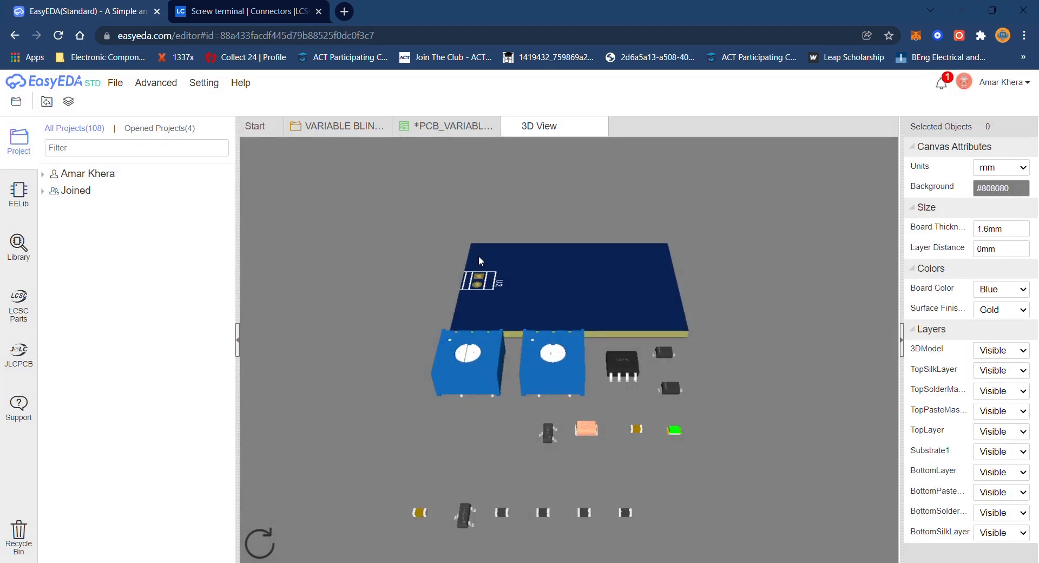
{"action": "scroll", "coordinate": [479, 249], "scroll_direction": "up", "scroll_amount": 3}
{"action": "left_click_drag", "start_coordinate": [467, 255], "coordinate": [525, 268]}
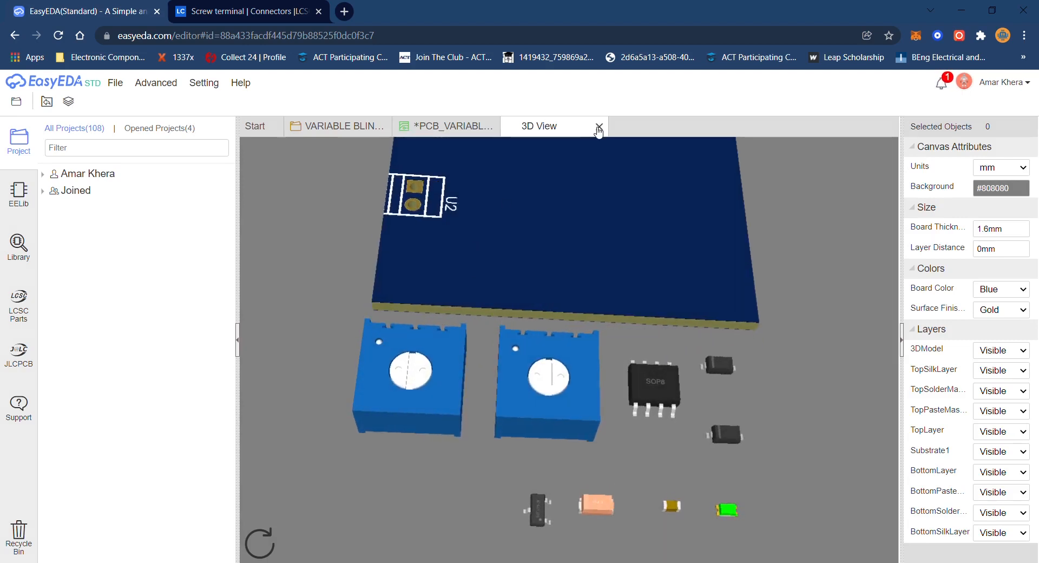
{"action": "left_click", "coordinate": [599, 127]}
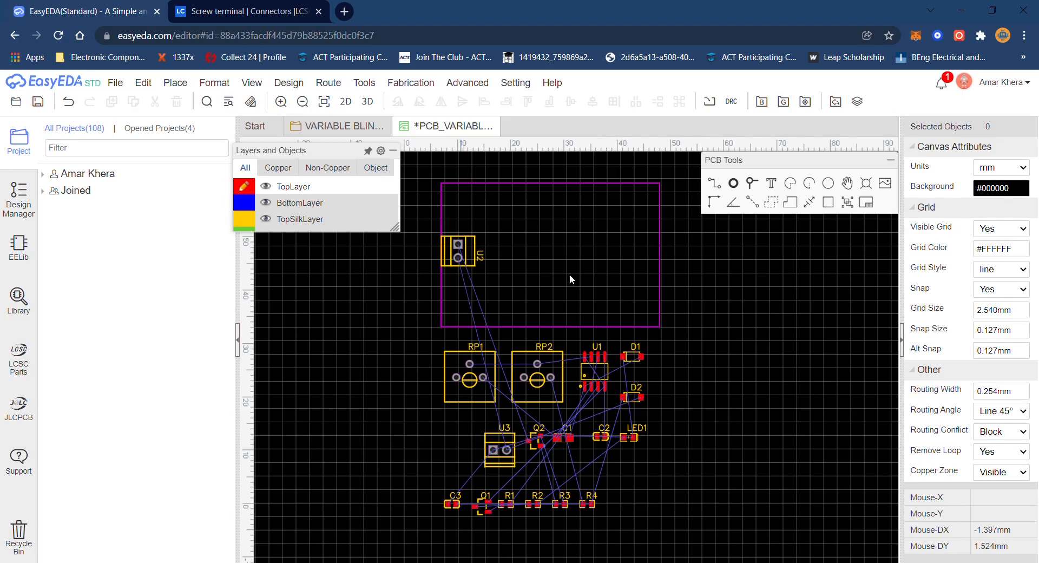
Step: Shift connector U2 slightly up along the left edge and place RP1 and RP2 side by side near the board's lower edge
{"action": "scroll", "coordinate": [479, 260], "scroll_direction": "up", "scroll_amount": 2}
{"action": "left_click_drag", "start_coordinate": [490, 268], "coordinate": [494, 257]}
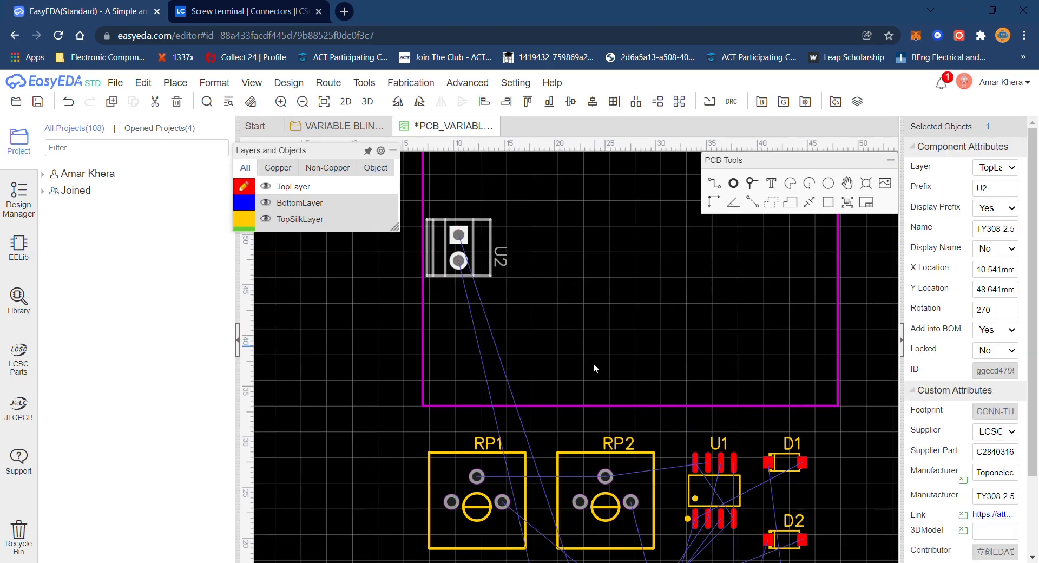
{"action": "scroll", "coordinate": [580, 368], "scroll_direction": "down", "scroll_amount": 2}
{"action": "right_click_drag", "start_coordinate": [579, 368], "coordinate": [527, 331]}
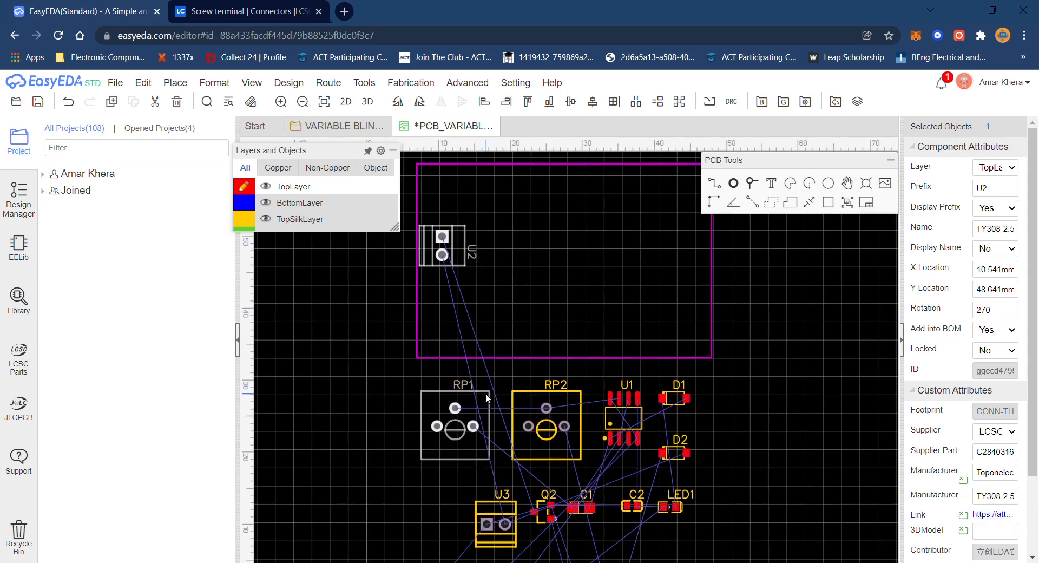
{"action": "left_click_drag", "start_coordinate": [488, 401], "coordinate": [548, 300]}
{"action": "left_click_drag", "start_coordinate": [577, 409], "coordinate": [618, 306]}
{"action": "left_click", "coordinate": [611, 297]}
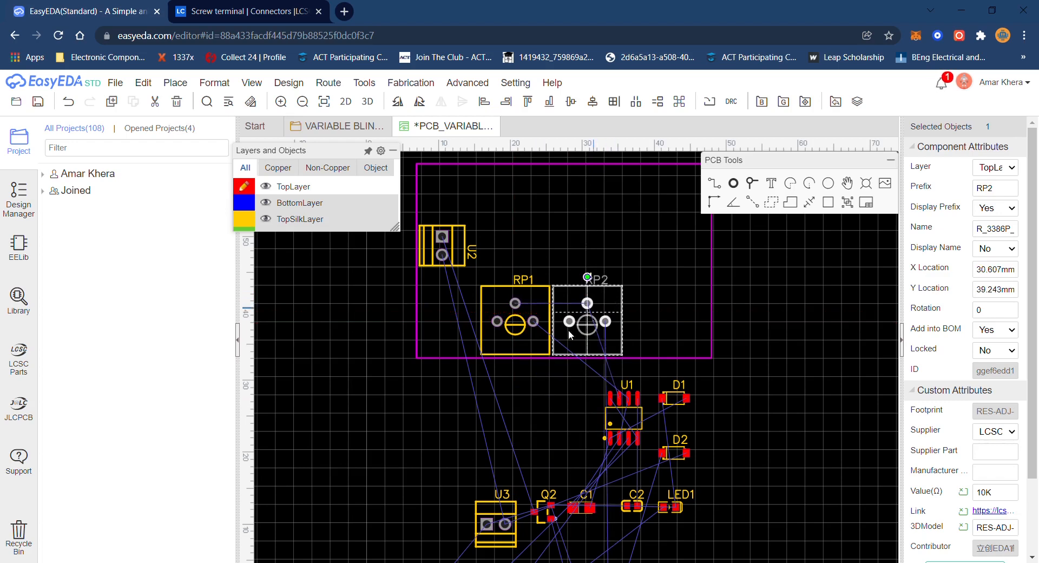
{"action": "left_click", "coordinate": [558, 439]}
Step: Move connector U3 to the board's right edge, level with U2, and rotate it to 90°
{"action": "right_click_drag", "start_coordinate": [560, 427], "coordinate": [555, 317]}
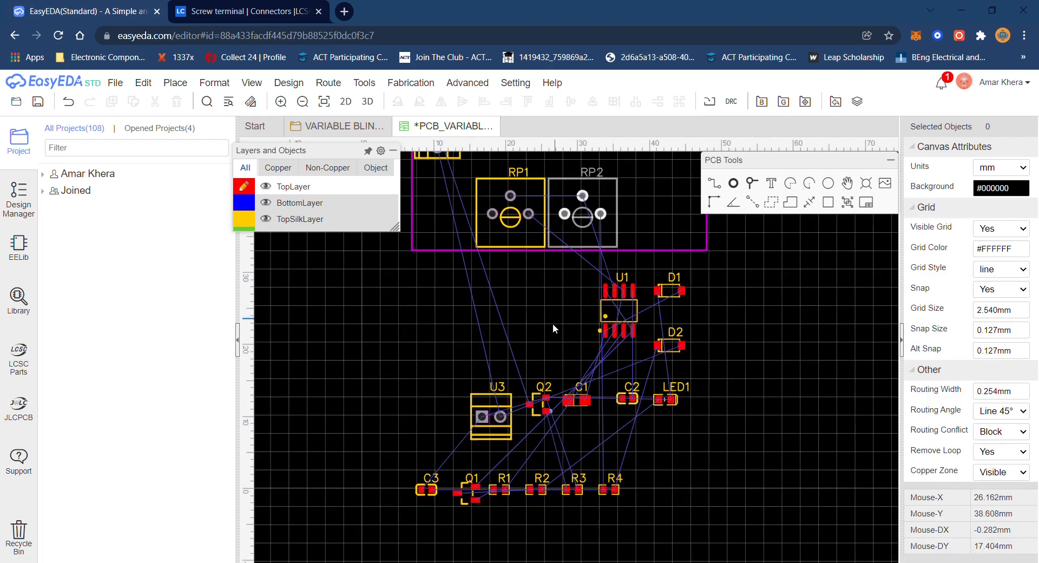
{"action": "left_click_drag", "start_coordinate": [499, 387], "coordinate": [560, 303]}
{"action": "key", "text": "ctrl+z"}
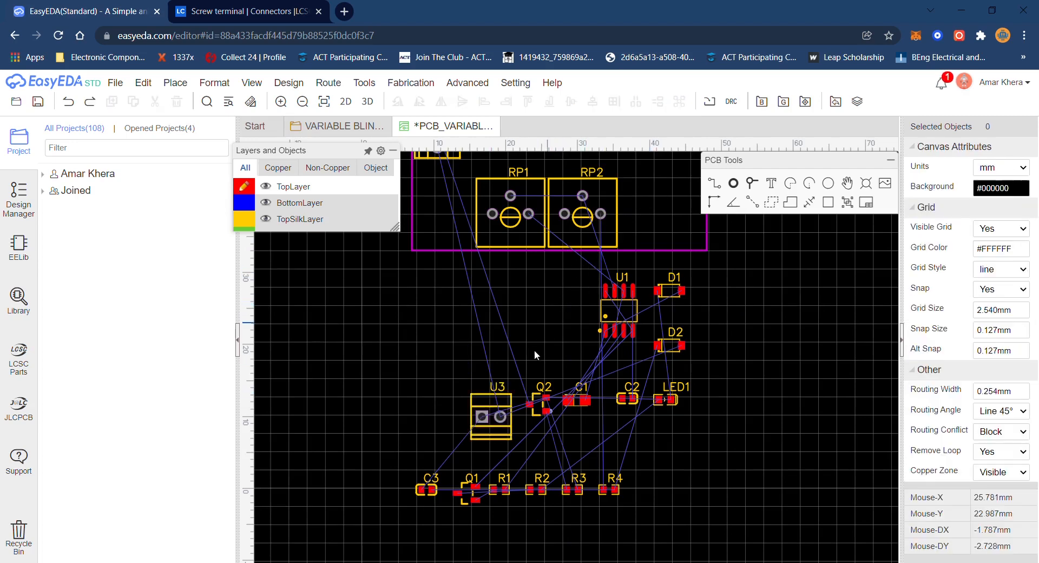
{"action": "left_click_drag", "start_coordinate": [494, 395], "coordinate": [670, 180]}
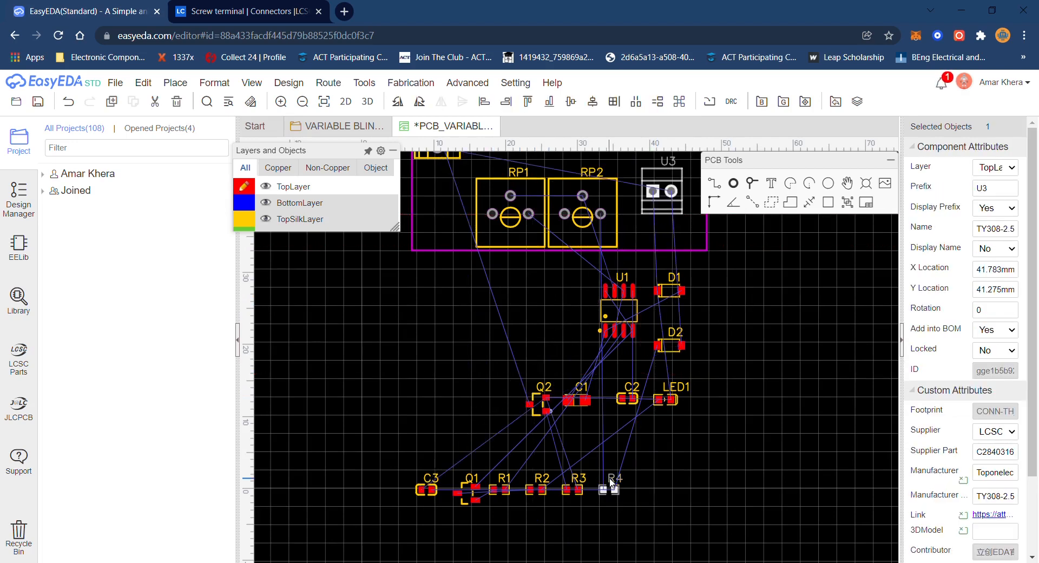
{"action": "right_click_drag", "start_coordinate": [783, 216], "coordinate": [611, 484]}
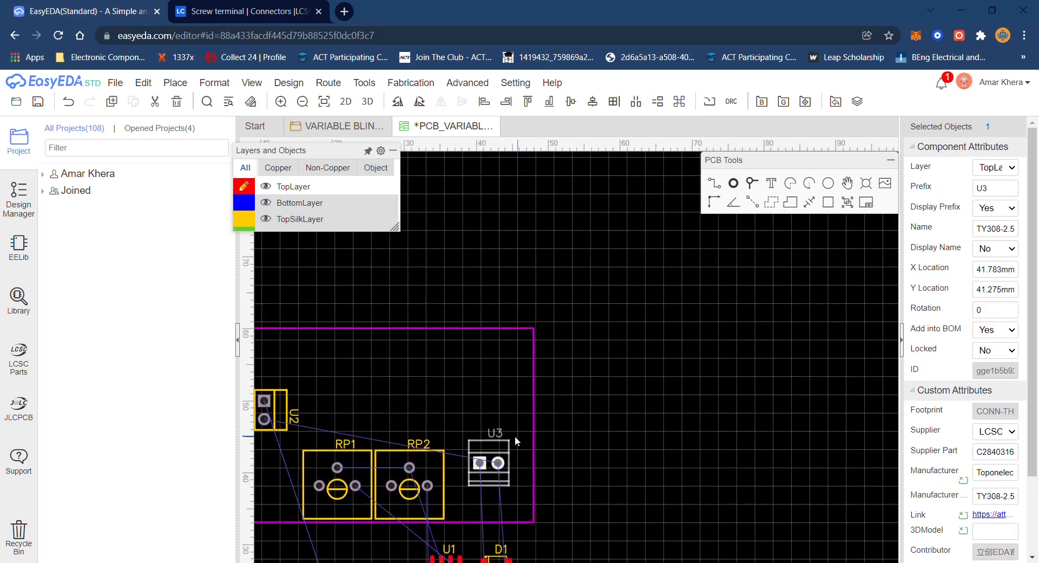
{"action": "key", "text": "space"}
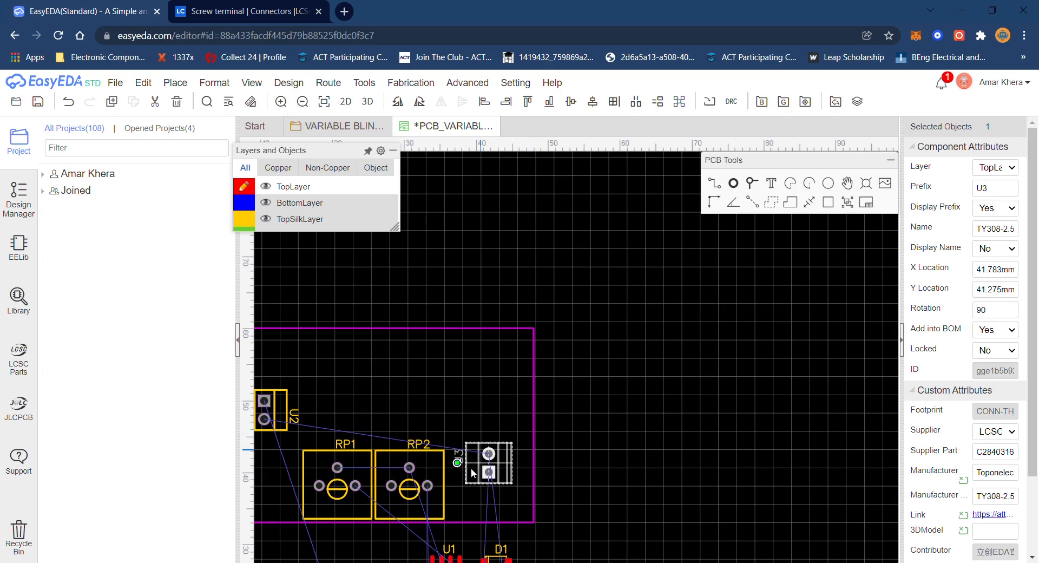
{"action": "mouse_move", "coordinate": [479, 432]}
{"action": "left_mouse_down"}
{"action": "mouse_move", "coordinate": [501, 424]}
{"action": "mouse_move", "coordinate": [494, 420]}
{"action": "left_mouse_up"}
Step: Move timer U1 near the board's upper edge, above RP1 and RP2, and rotate it to 270°
{"action": "right_click_drag", "start_coordinate": [583, 447], "coordinate": [668, 316]}
{"action": "left_click_drag", "start_coordinate": [533, 438], "coordinate": [487, 260]}
{"action": "key", "text": "space"}
{"action": "key", "text": "space"}
{"action": "key", "text": "space"}
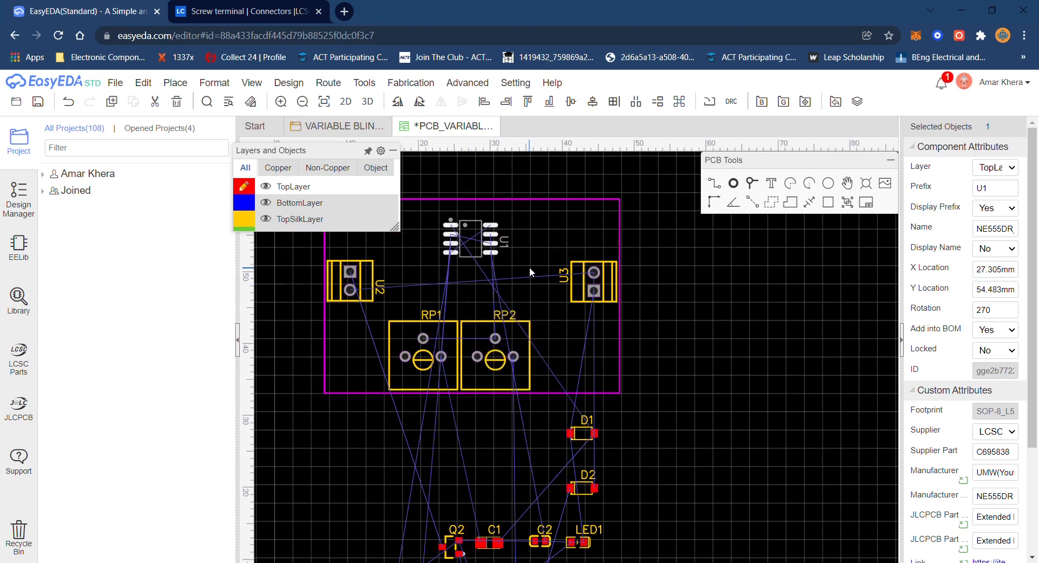
Step: Place diode D1 on the board below and left of connector U3, rotated by 180°
{"action": "right_click_drag", "start_coordinate": [636, 405], "coordinate": [631, 371]}
{"action": "left_click_drag", "start_coordinate": [578, 398], "coordinate": [552, 309]}
{"action": "key", "text": "space"}
{"action": "key", "text": "space"}
Step: Place diode D2 near the board's upper edge, above and left of connector U3, at about X 39.8 mm, Y 57.0 mm
{"action": "left_click_drag", "start_coordinate": [577, 457], "coordinate": [566, 294]}
{"action": "left_click_drag", "start_coordinate": [573, 220], "coordinate": [559, 189]}
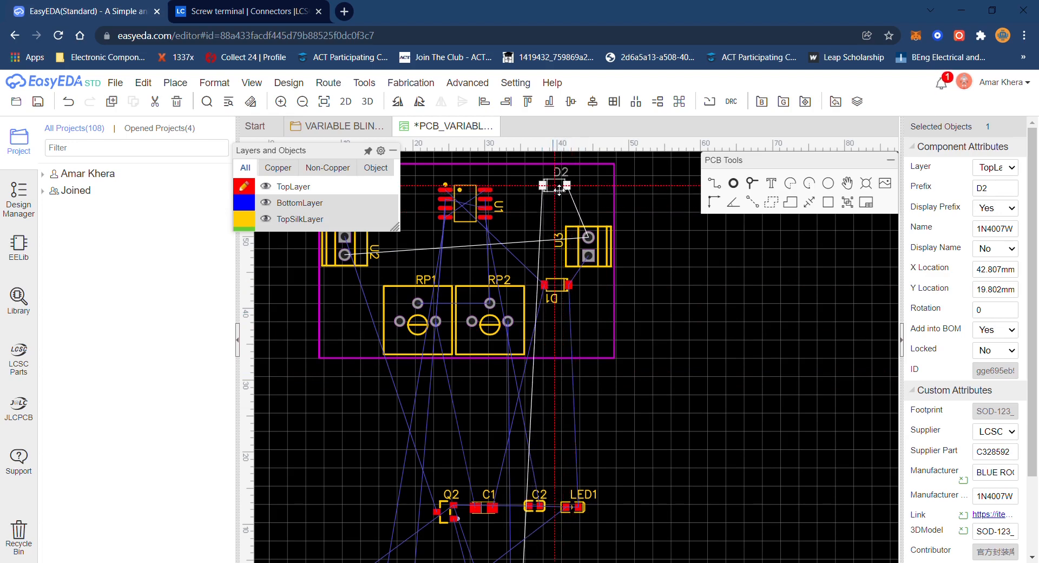
{"action": "left_click_drag", "start_coordinate": [559, 189], "coordinate": [561, 189]}
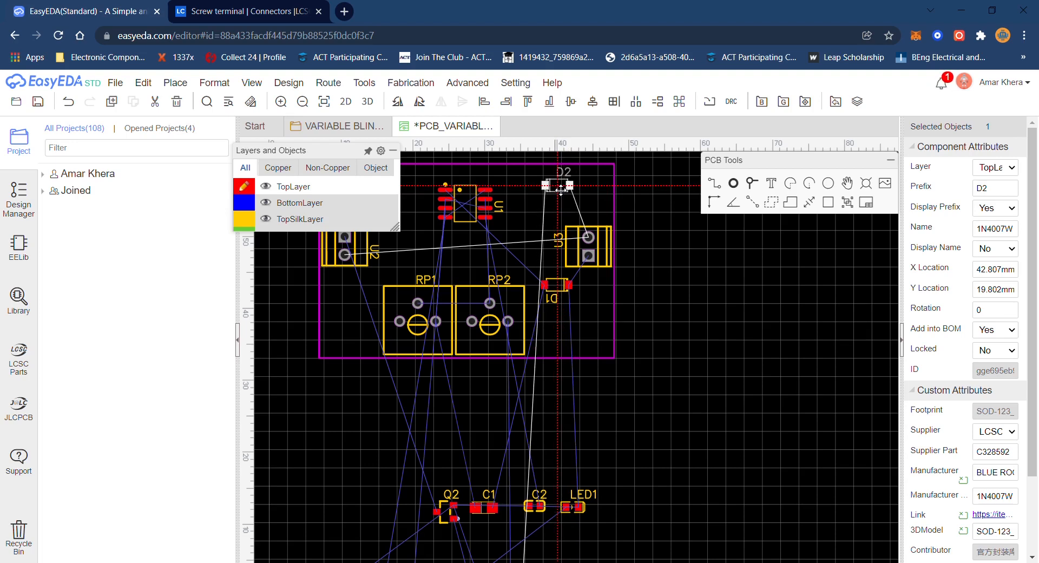
{"action": "left_click_drag", "start_coordinate": [560, 189], "coordinate": [557, 189]}
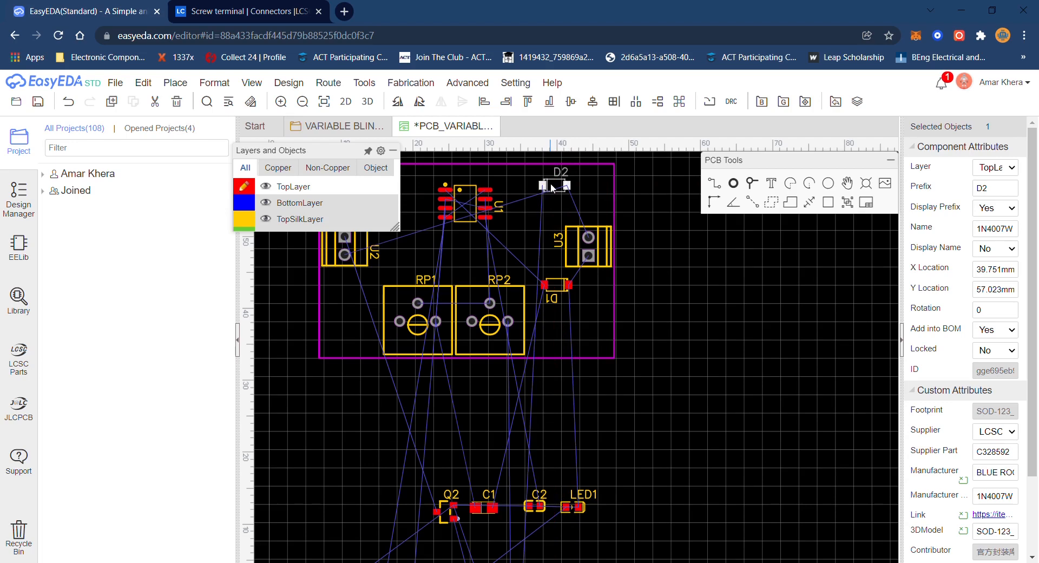
Step: Move diode D2 down to about X 39.9 mm, Y 53.2 mm, and place transistor Q2 below connector U2, beside RP1
{"action": "left_click_drag", "start_coordinate": [552, 188], "coordinate": [558, 218]}
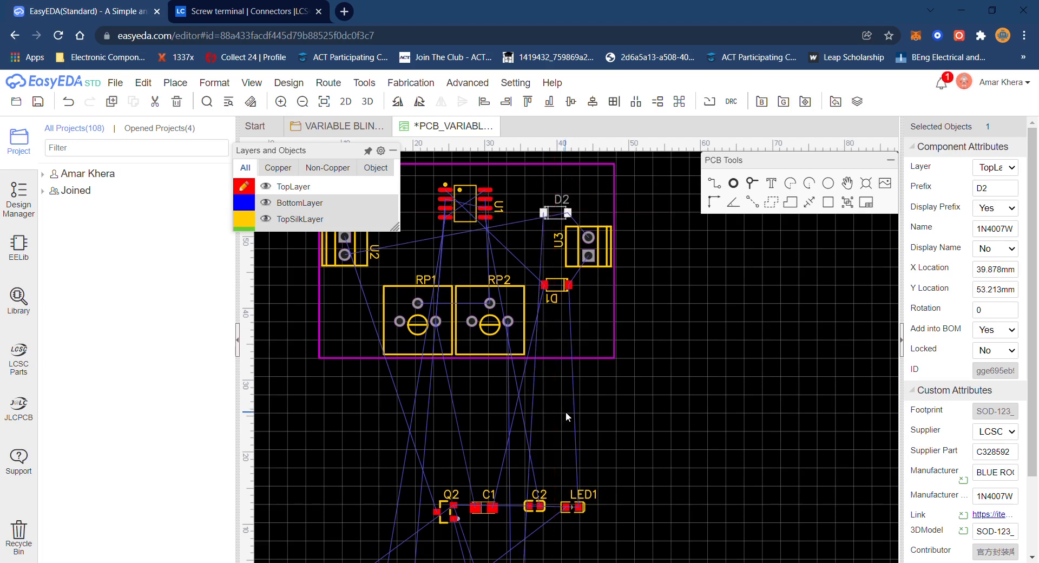
{"action": "right_click_drag", "start_coordinate": [565, 413], "coordinate": [603, 340]}
{"action": "left_click_drag", "start_coordinate": [492, 427], "coordinate": [397, 237]}
Step: Place transistor Q1 in the board's upper-left corner above connector U2, at about X 10.9 mm, Y 56.4 mm
{"action": "right_click_drag", "start_coordinate": [410, 367], "coordinate": [438, 303]}
{"action": "scroll", "coordinate": [422, 390], "scroll_direction": "down", "scroll_amount": 1}
{"action": "left_click_drag", "start_coordinate": [438, 456], "coordinate": [463, 268]}
{"action": "left_click_drag", "start_coordinate": [470, 195], "coordinate": [428, 161]}
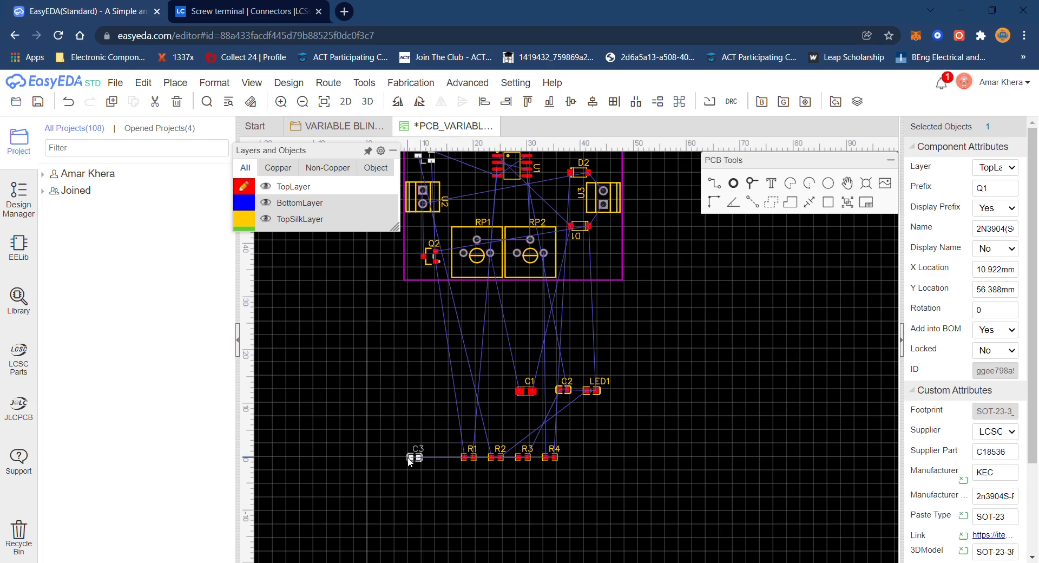
Step: Place capacitor C3 just below connector U3, and capacitor C1 above RP1 at about X 24.3 mm, Y 47.6 mm
{"action": "left_click_drag", "start_coordinate": [414, 457], "coordinate": [605, 238]}
{"action": "left_click_drag", "start_coordinate": [606, 235], "coordinate": [607, 230]}
{"action": "left_click_drag", "start_coordinate": [533, 392], "coordinate": [513, 210]}
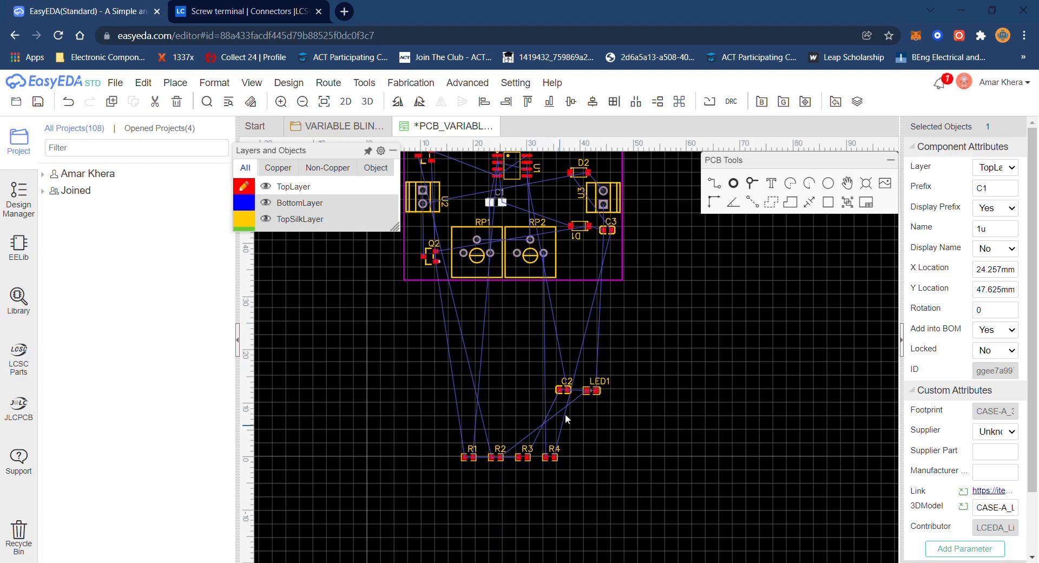
Step: Place capacitor C2 below diode D1, and LED1 at the board's lower-right edge below C3, rotated a quarter turn
{"action": "left_click_drag", "start_coordinate": [564, 393], "coordinate": [591, 258]}
{"action": "left_click_drag", "start_coordinate": [594, 390], "coordinate": [608, 269]}
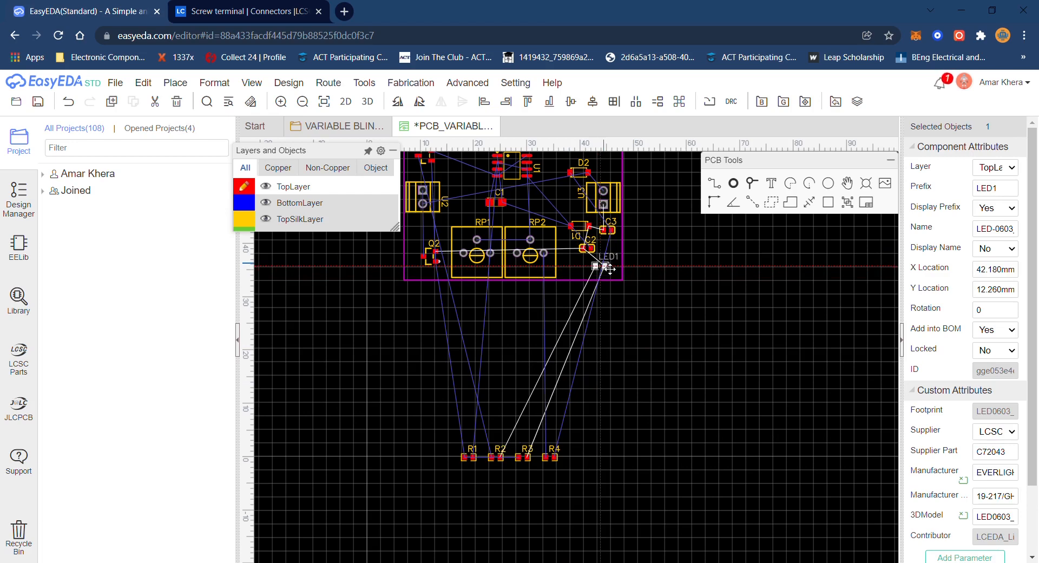
{"action": "left_click_drag", "start_coordinate": [610, 268], "coordinate": [629, 260]}
{"action": "key", "text": "space"}
Step: Place resistor R3 between RP2 and LED1 at about X 39.1 mm, Y 35.3 mm, and resistor R4 above RP2
{"action": "left_click_drag", "start_coordinate": [525, 460], "coordinate": [583, 275]}
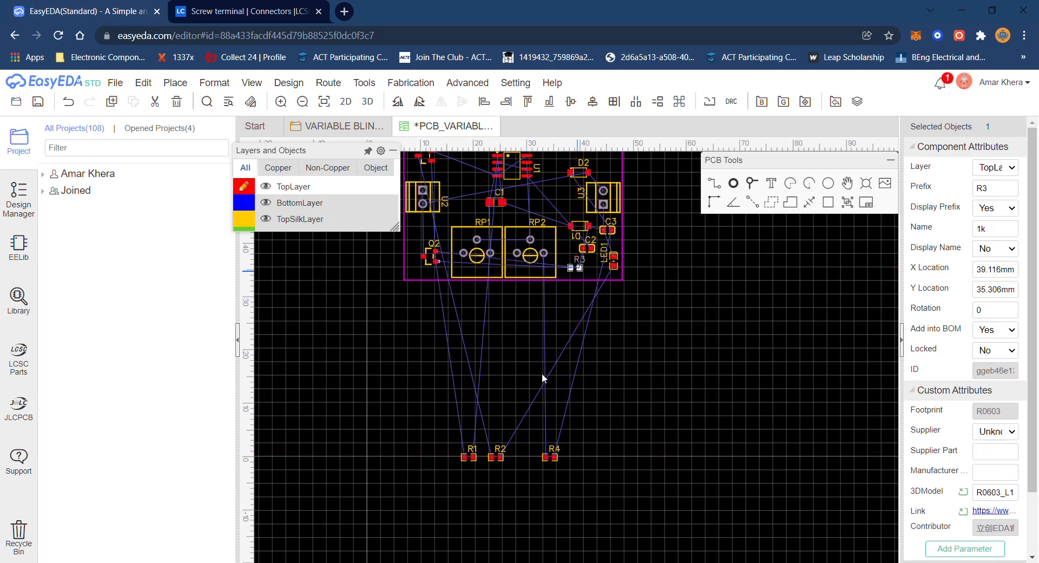
{"action": "left_click_drag", "start_coordinate": [556, 461], "coordinate": [553, 205]}
Step: Place resistor R2 between Q1 and U1 at about X 18.4 mm, Y 53.1 mm, and R1 right of U1 at about X 35.2 mm, Y 56.9 mm
{"action": "left_click_drag", "start_coordinate": [500, 458], "coordinate": [475, 179]}
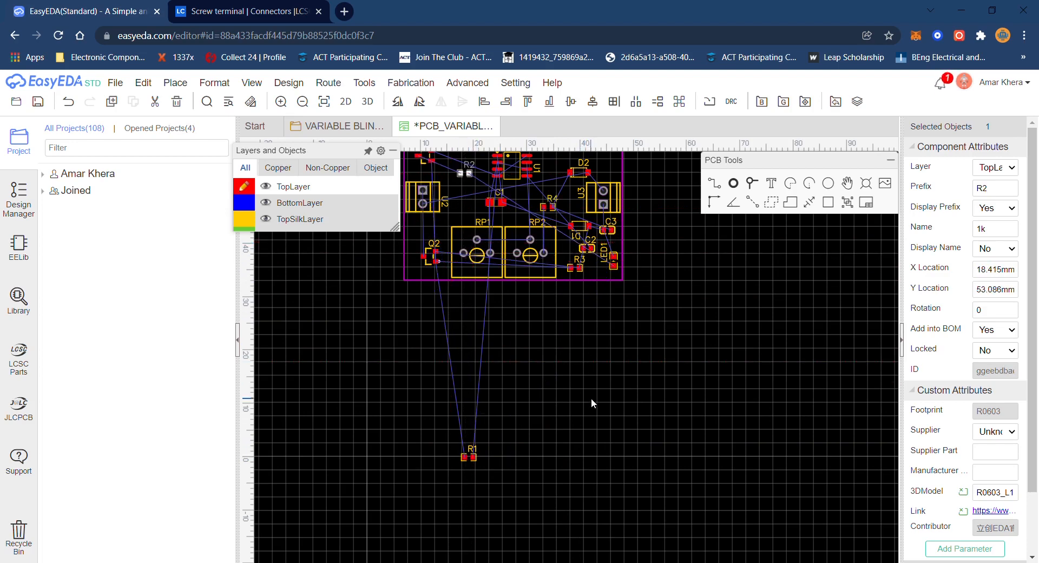
{"action": "scroll", "coordinate": [591, 398], "scroll_direction": "up", "scroll_amount": 1}
{"action": "scroll", "coordinate": [512, 427], "scroll_direction": "up", "scroll_amount": 1}
{"action": "left_click_drag", "start_coordinate": [481, 480], "coordinate": [572, 181]}
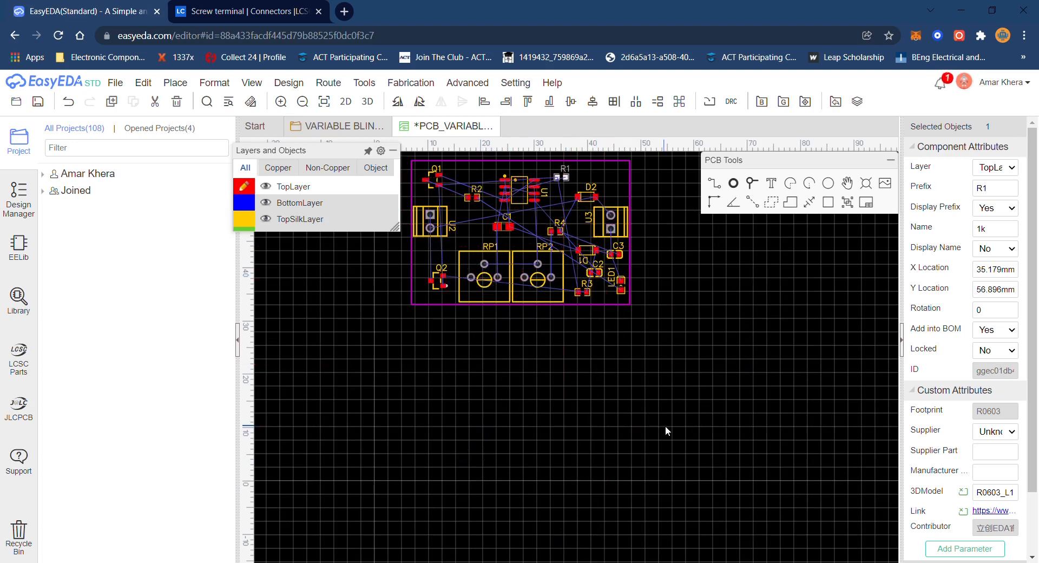
Step: Save the PCB and auto-route all connections on the top and bottom layers with the local router
{"action": "scroll", "coordinate": [664, 425], "scroll_direction": "down", "scroll_amount": 2}
{"action": "scroll", "coordinate": [573, 350], "scroll_direction": "up", "scroll_amount": 2}
{"action": "scroll", "coordinate": [512, 225], "scroll_direction": "up", "scroll_amount": 1}
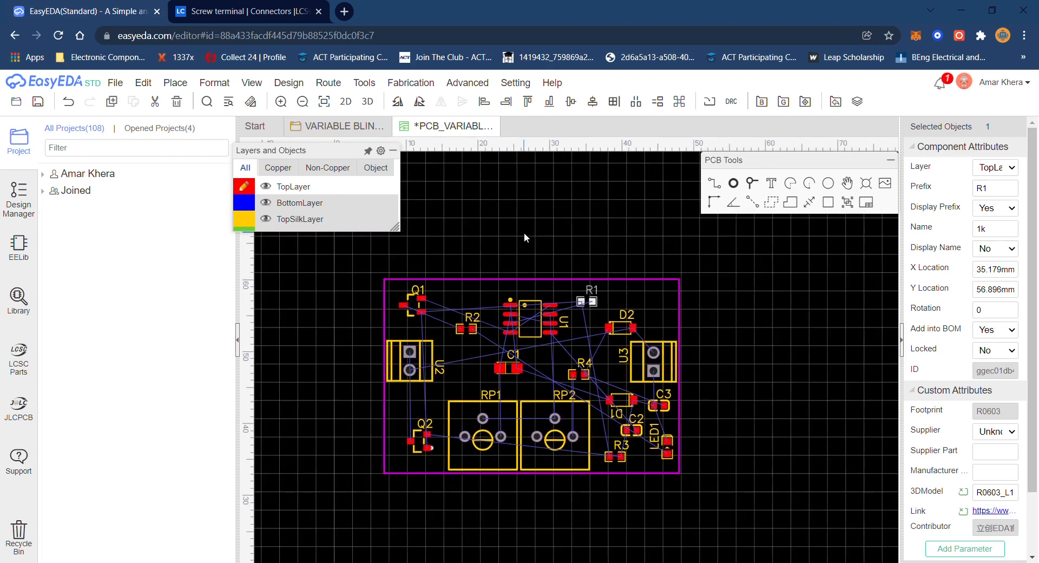
{"action": "key", "text": "ctrl+s"}
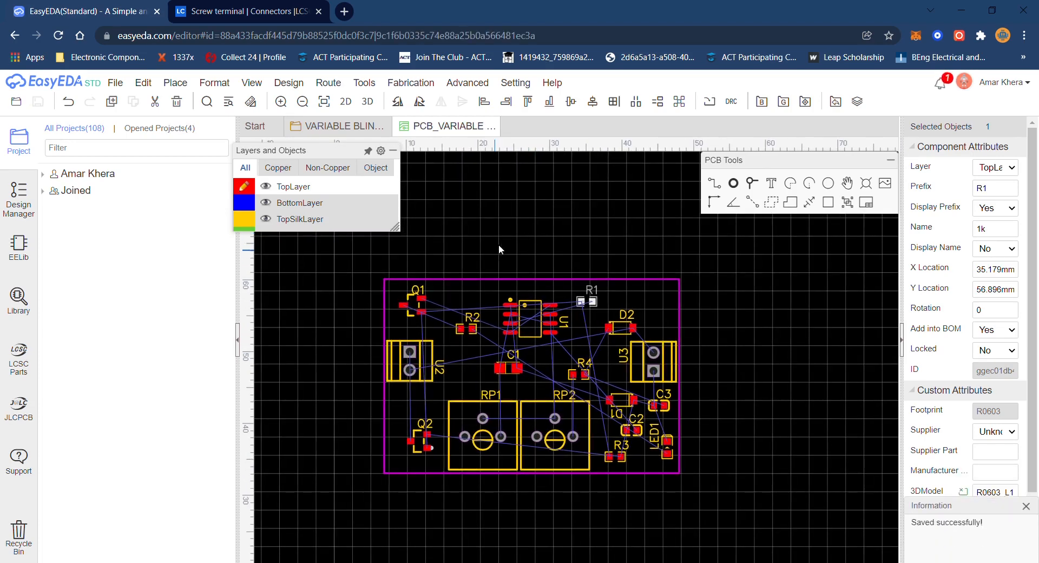
{"action": "left_click", "coordinate": [328, 82]}
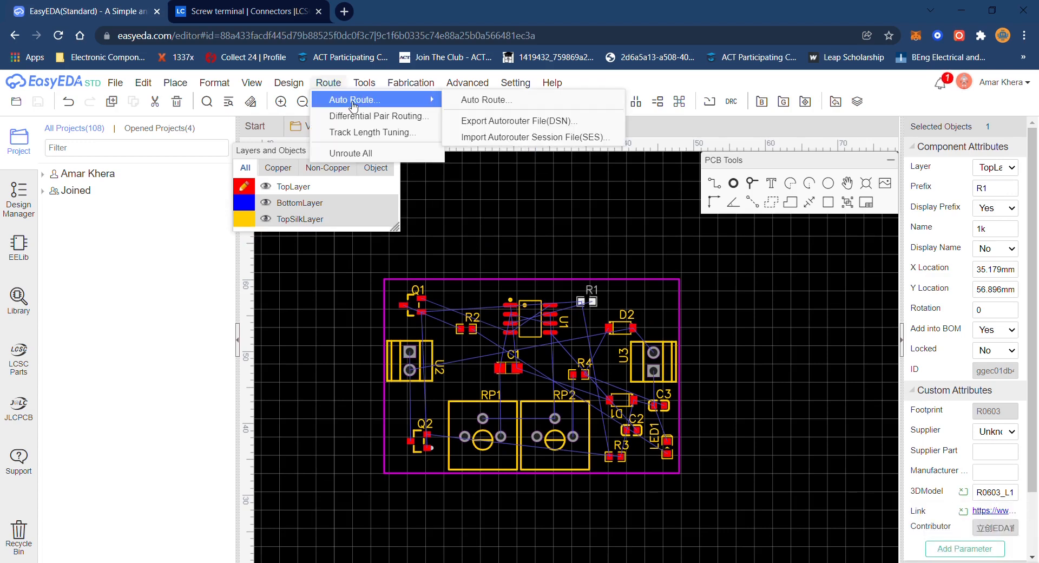
{"action": "mouse_move", "coordinate": [388, 102]}
{"action": "left_click", "coordinate": [470, 98]}
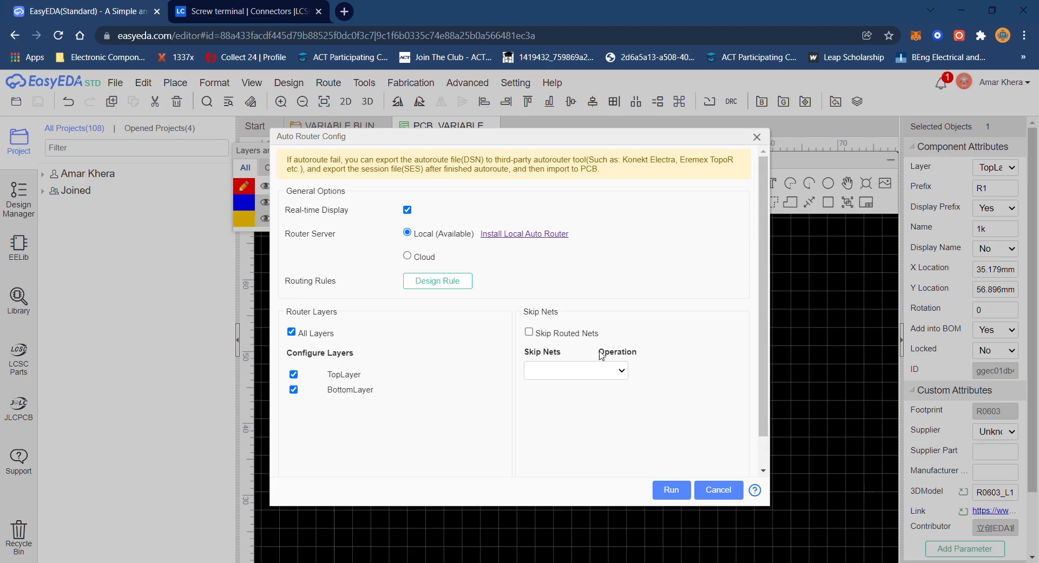
{"action": "left_click", "coordinate": [671, 490]}
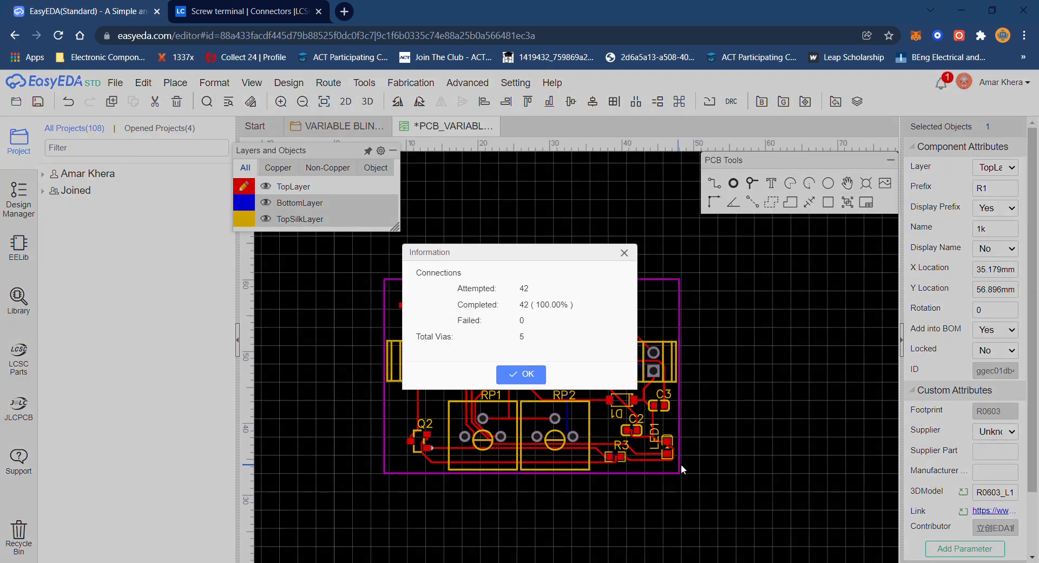
{"action": "left_click", "coordinate": [519, 374]}
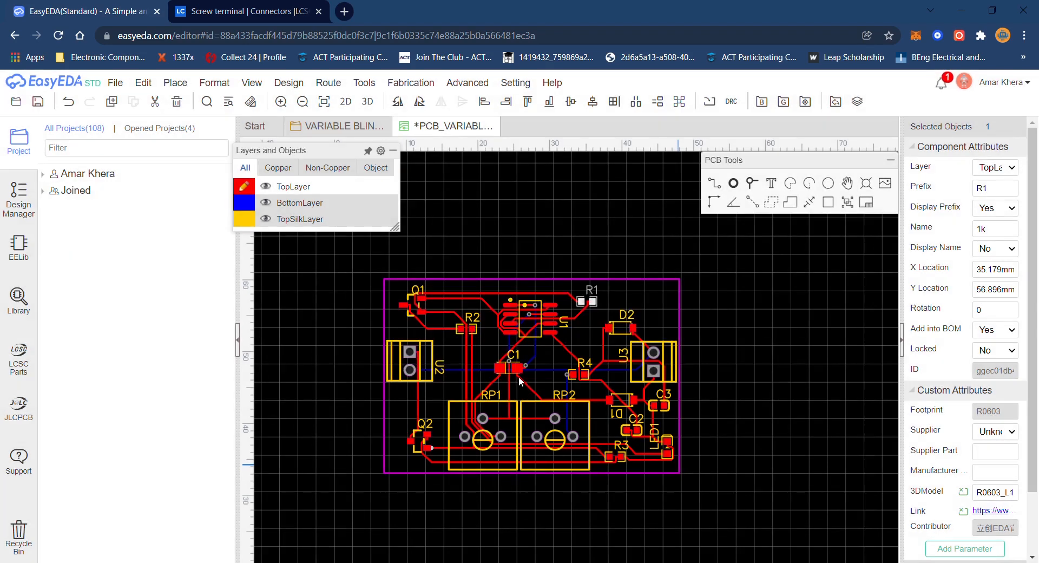
Step: Draw a top-layer copper area on the GND net around the four corners of the board outline, and save the PCB
{"action": "left_click", "coordinate": [771, 202]}
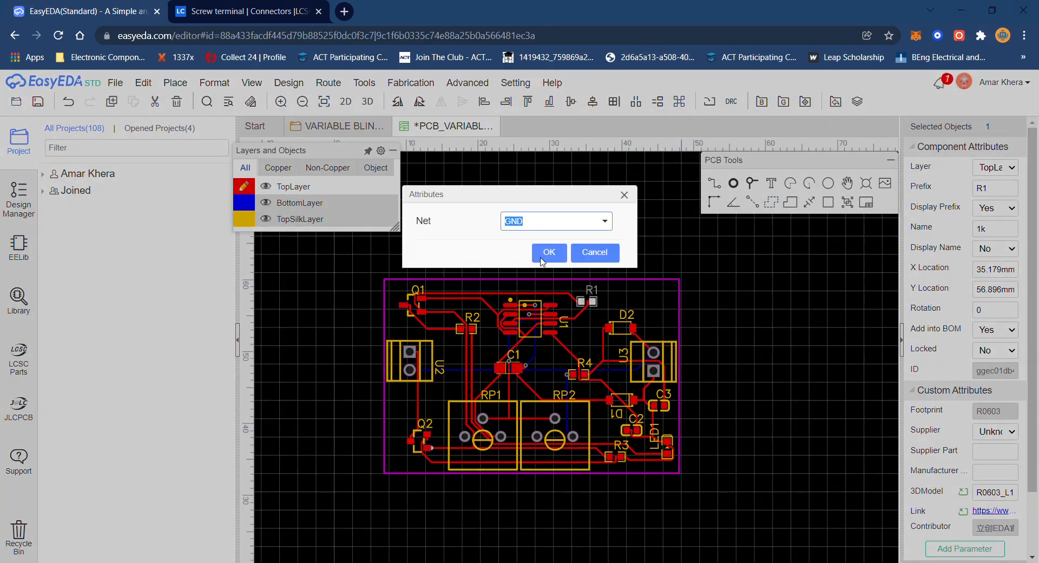
{"action": "left_click", "coordinate": [544, 256]}
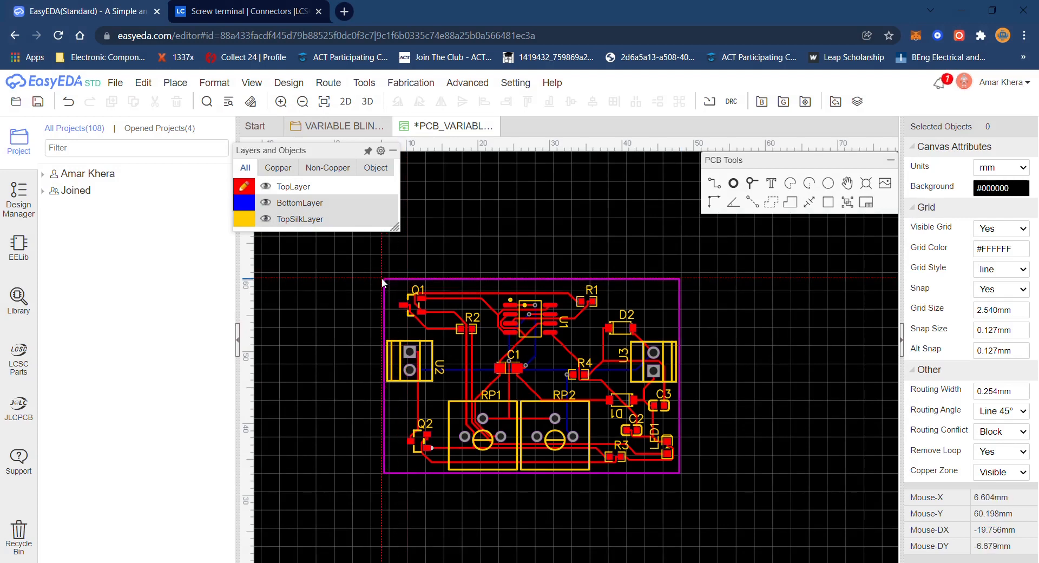
{"action": "left_click", "coordinate": [383, 278]}
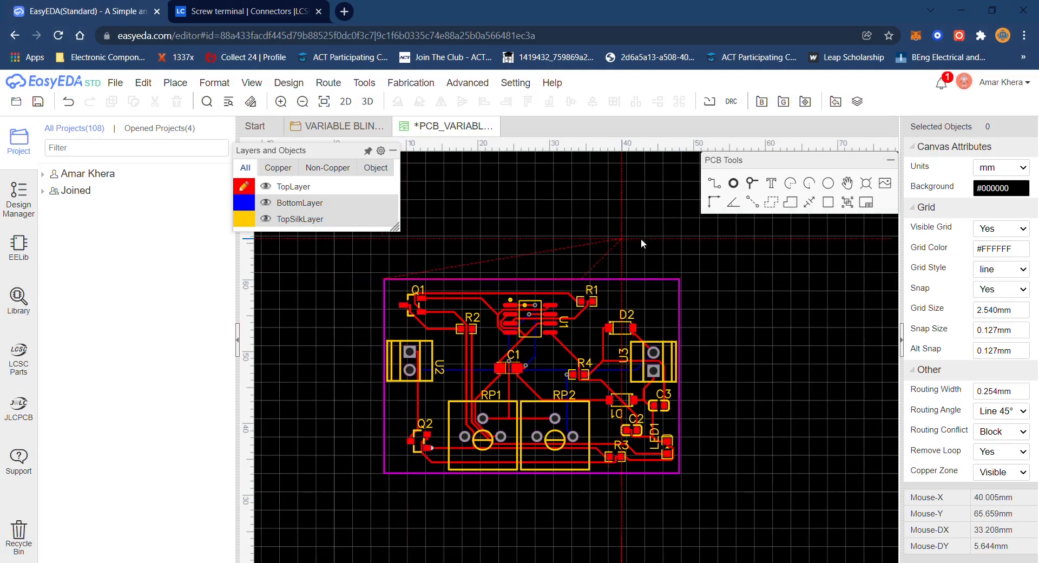
{"action": "left_click", "coordinate": [680, 279]}
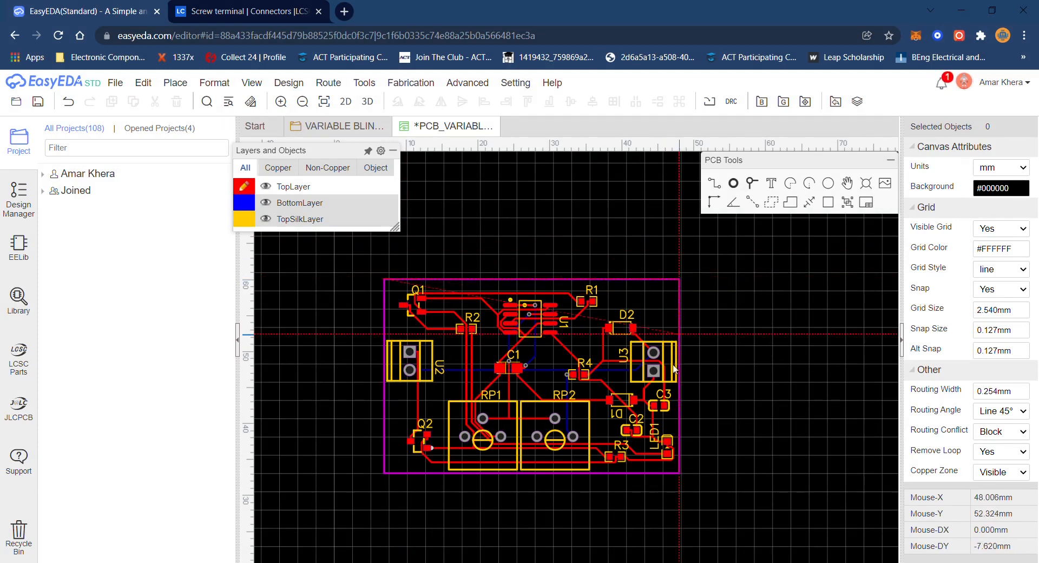
{"action": "left_click", "coordinate": [681, 476]}
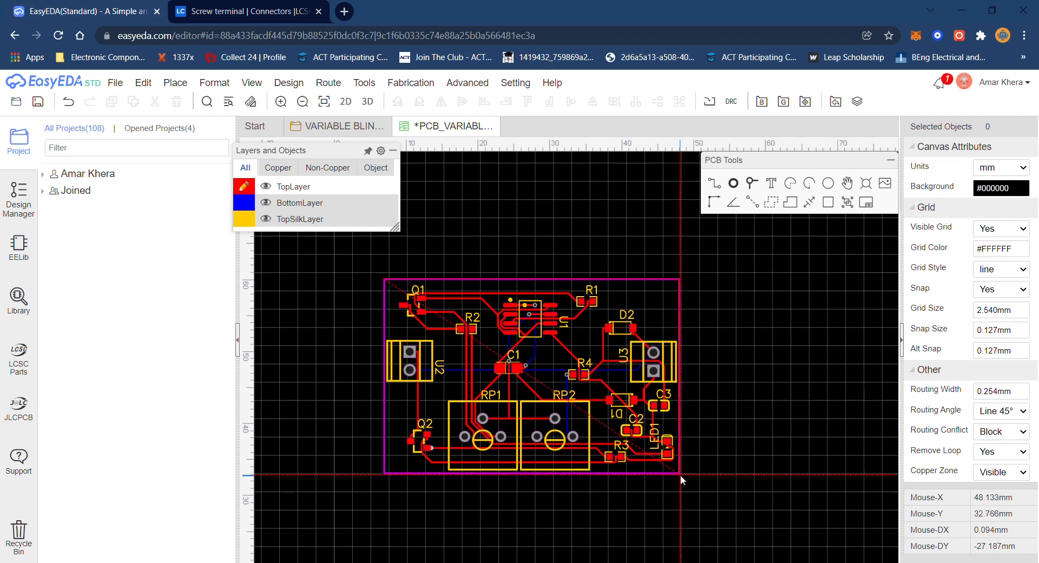
{"action": "left_click", "coordinate": [383, 475]}
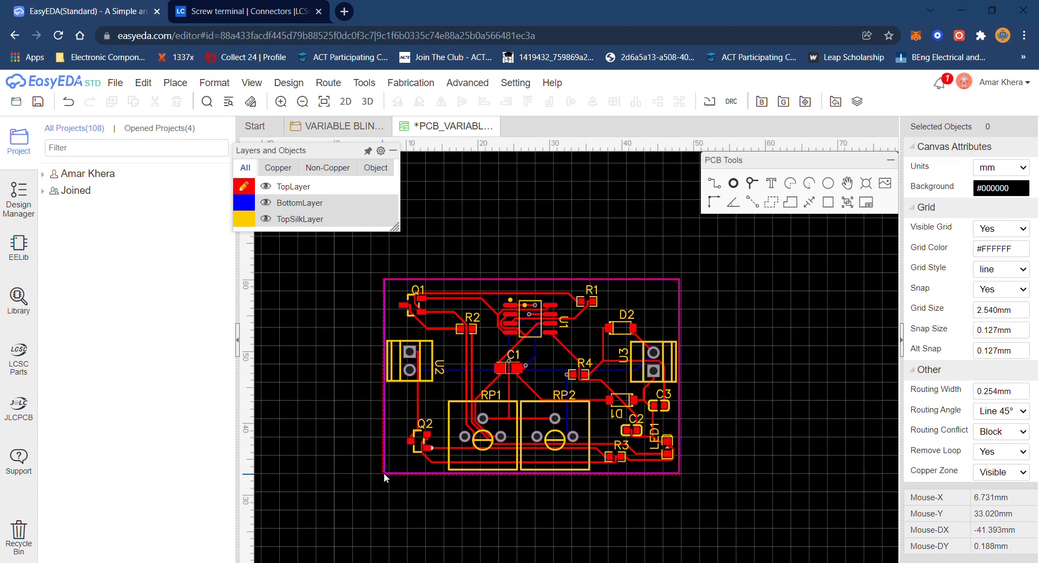
{"action": "right_click", "coordinate": [384, 474]}
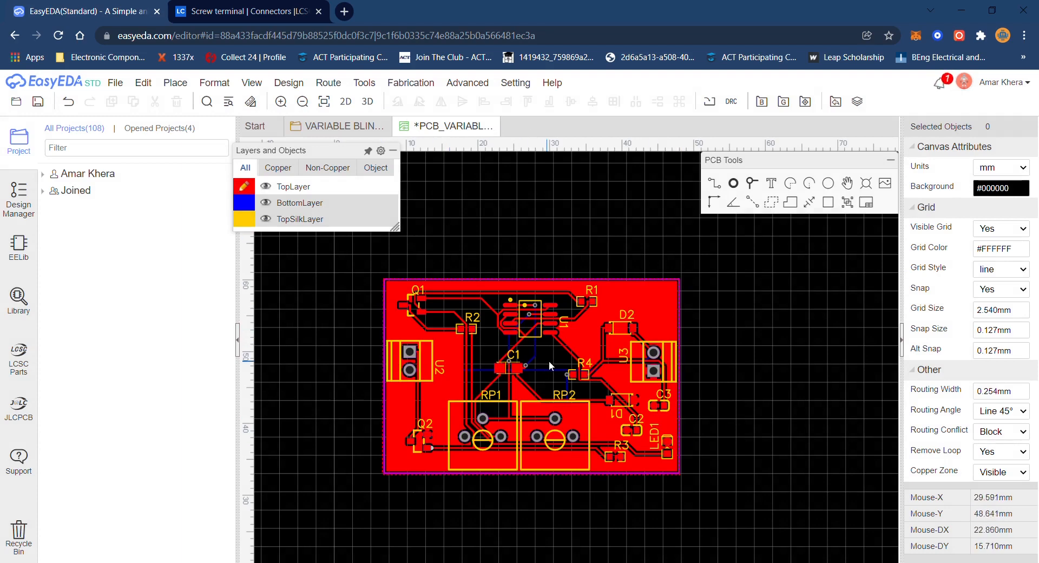
{"action": "key", "text": "ctrl+s"}
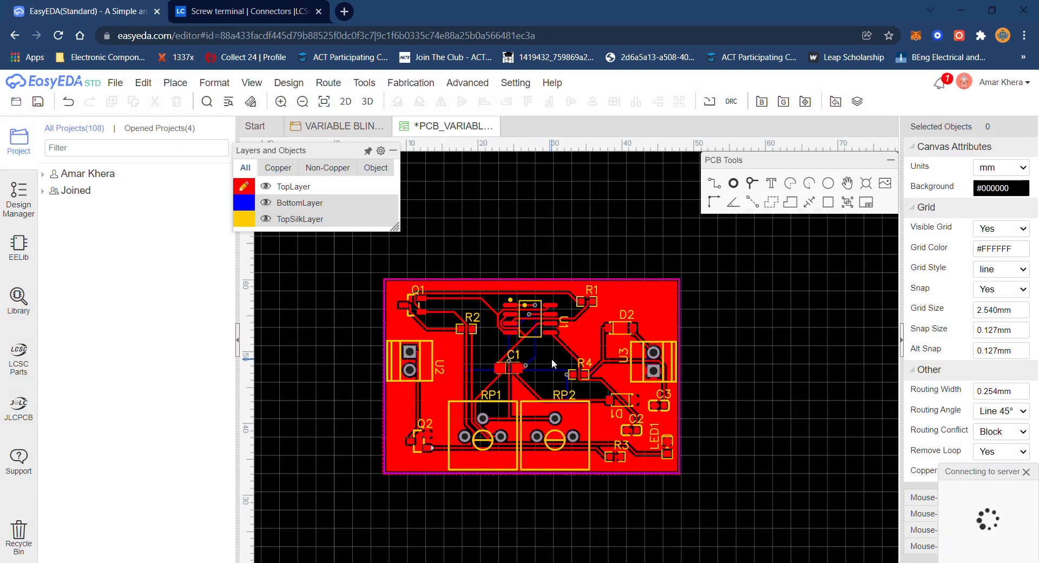
Step: Open the PCB's 3D view and inspect the populated board up close from a slightly rotated angle
{"action": "left_click", "coordinate": [368, 102]}
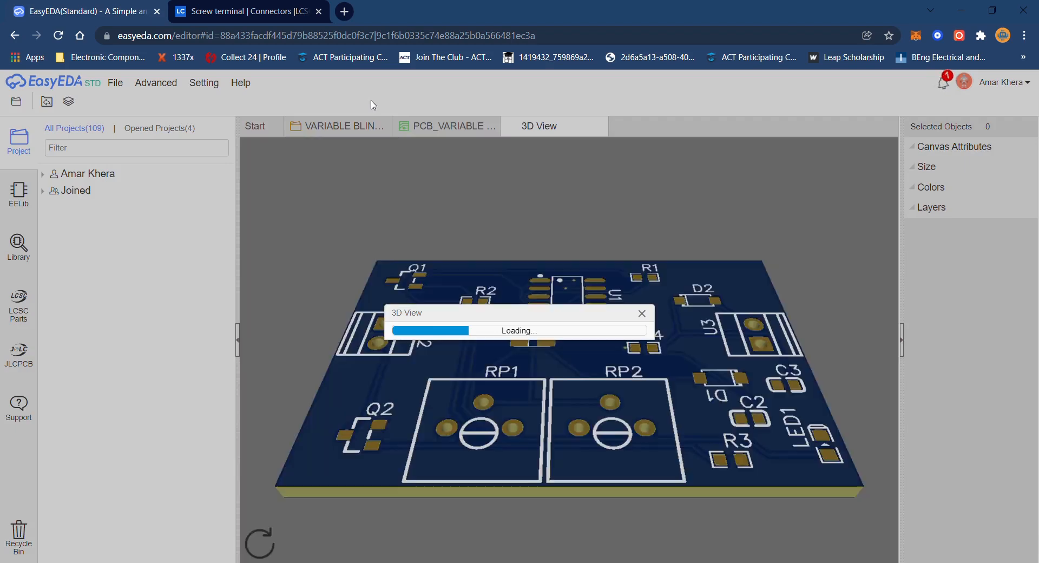
{"action": "scroll", "coordinate": [485, 401], "scroll_direction": "up", "scroll_amount": 2}
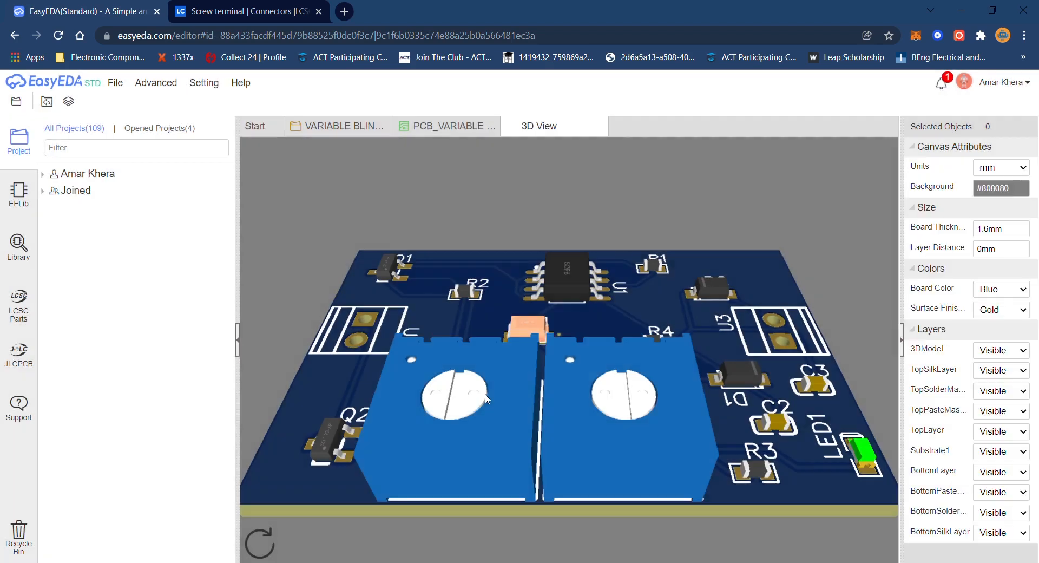
{"action": "left_click_drag", "start_coordinate": [485, 398], "coordinate": [517, 365]}
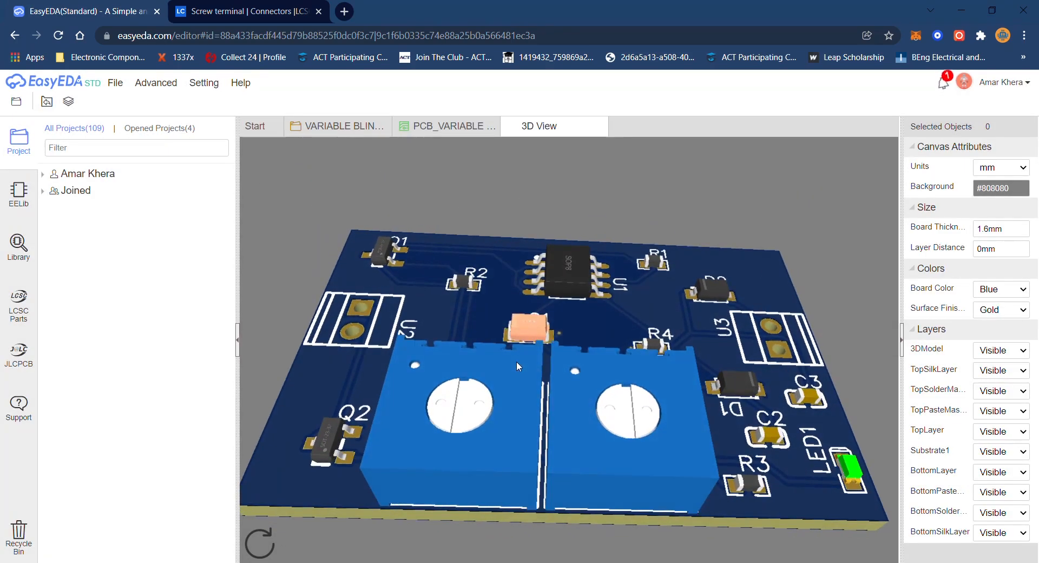
Step: Return to the PCB layout, run the design rule check and generate the Gerber fabrication files
{"action": "left_click", "coordinate": [450, 124]}
{"action": "left_click", "coordinate": [115, 90]}
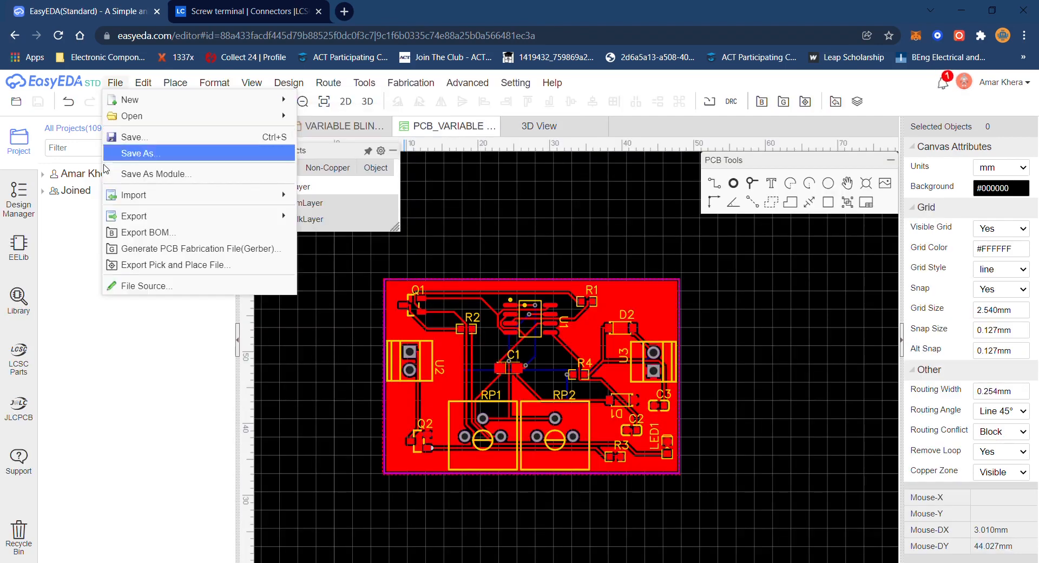
{"action": "mouse_move", "coordinate": [207, 224]}
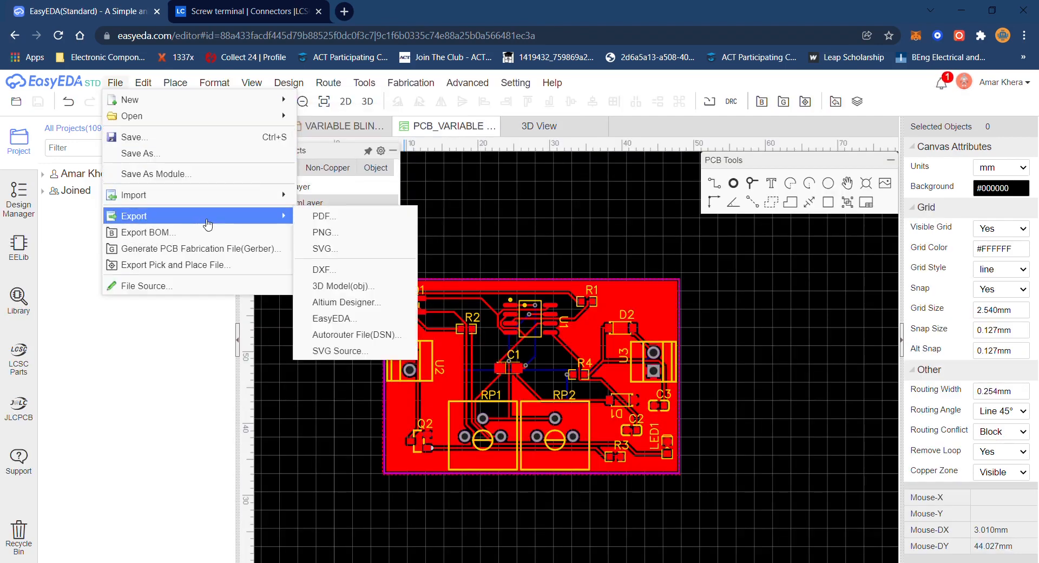
{"action": "left_click", "coordinate": [233, 250]}
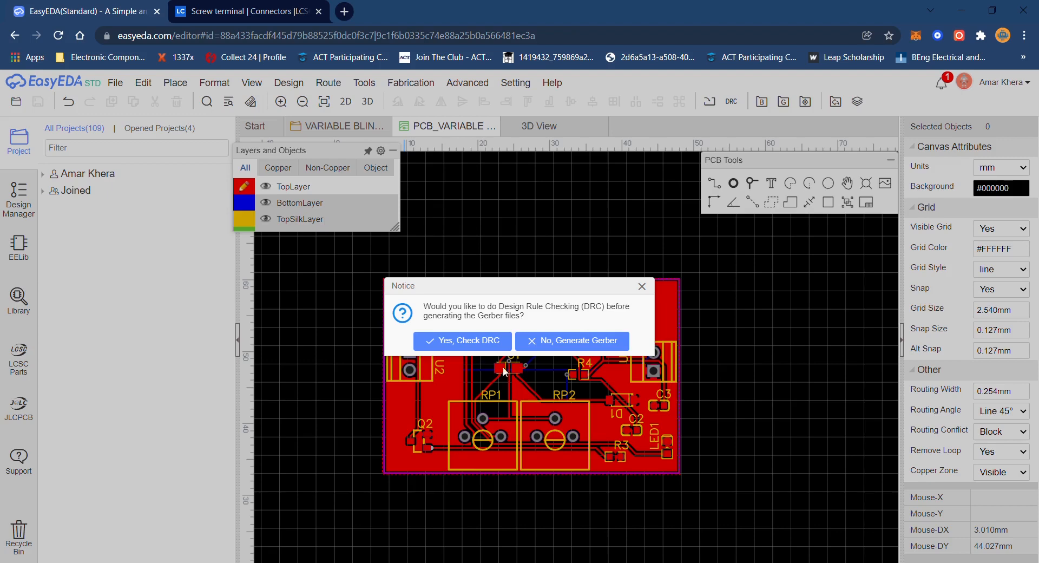
{"action": "left_click", "coordinate": [455, 347]}
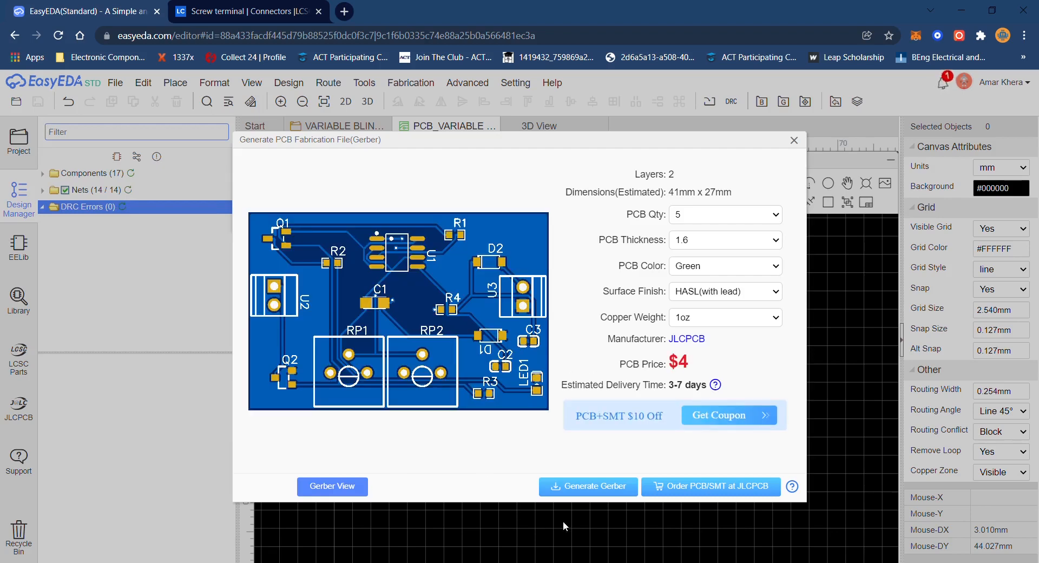
{"action": "left_click", "coordinate": [609, 495]}
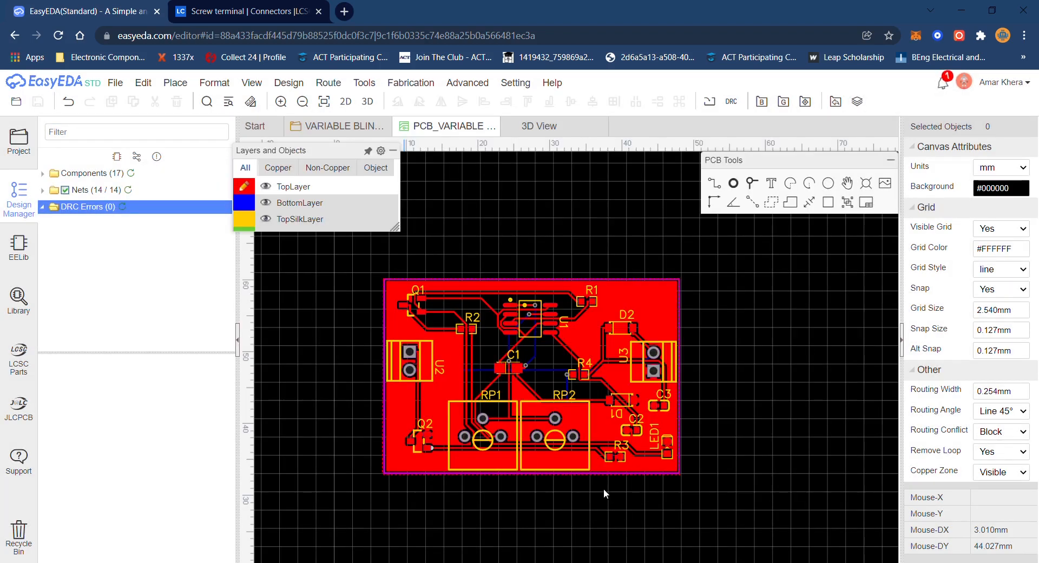